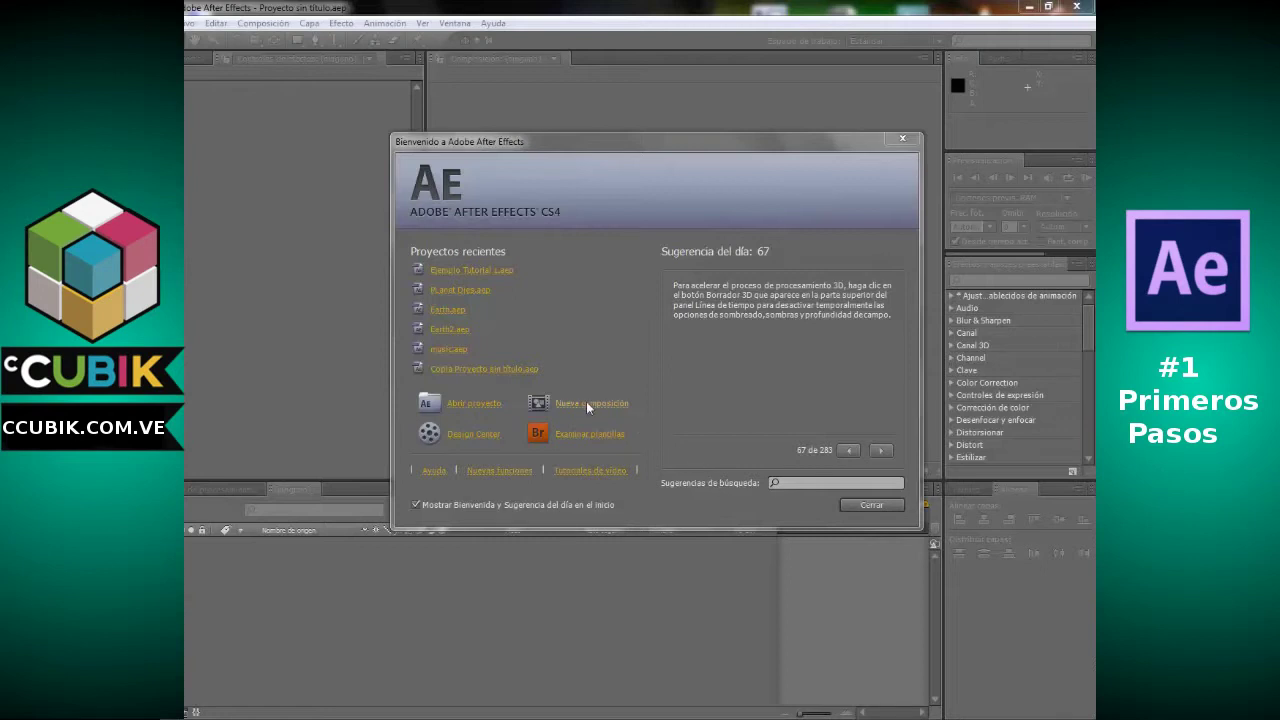
# Dismiss the welcome screen and start a new composition from the Composición menu
pyautogui.click(857, 508)
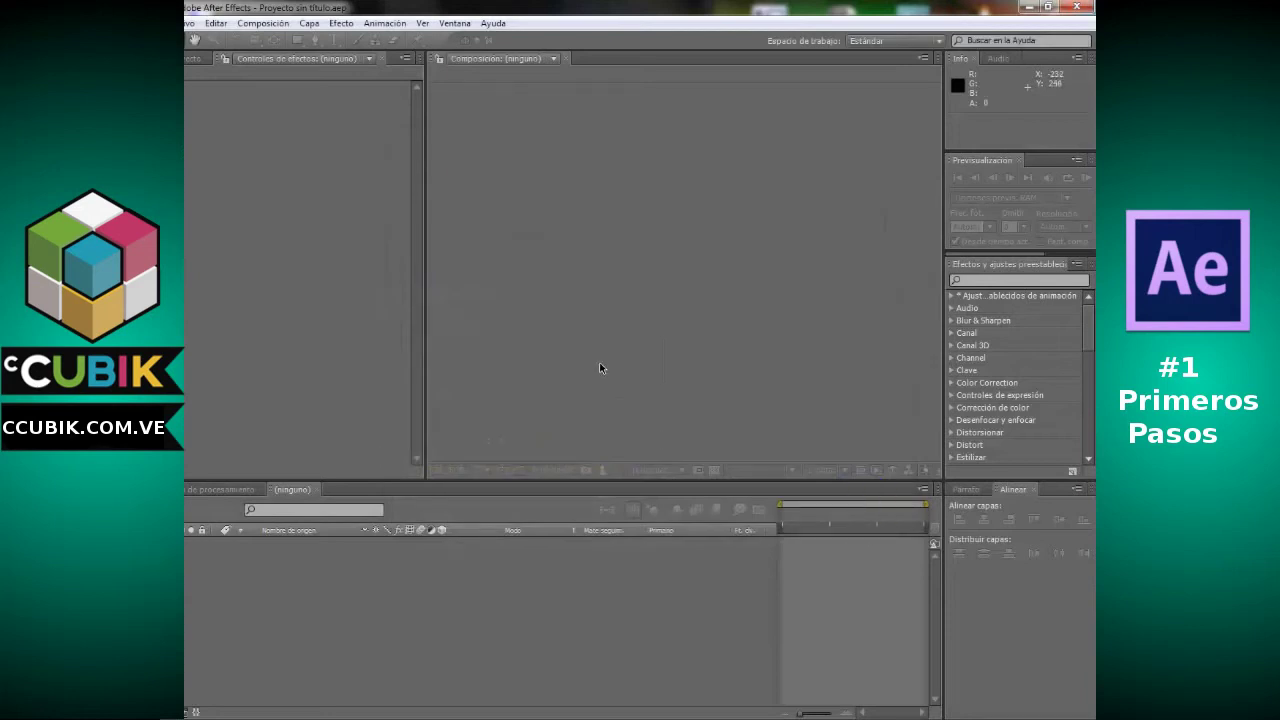
pyautogui.click(264, 24)
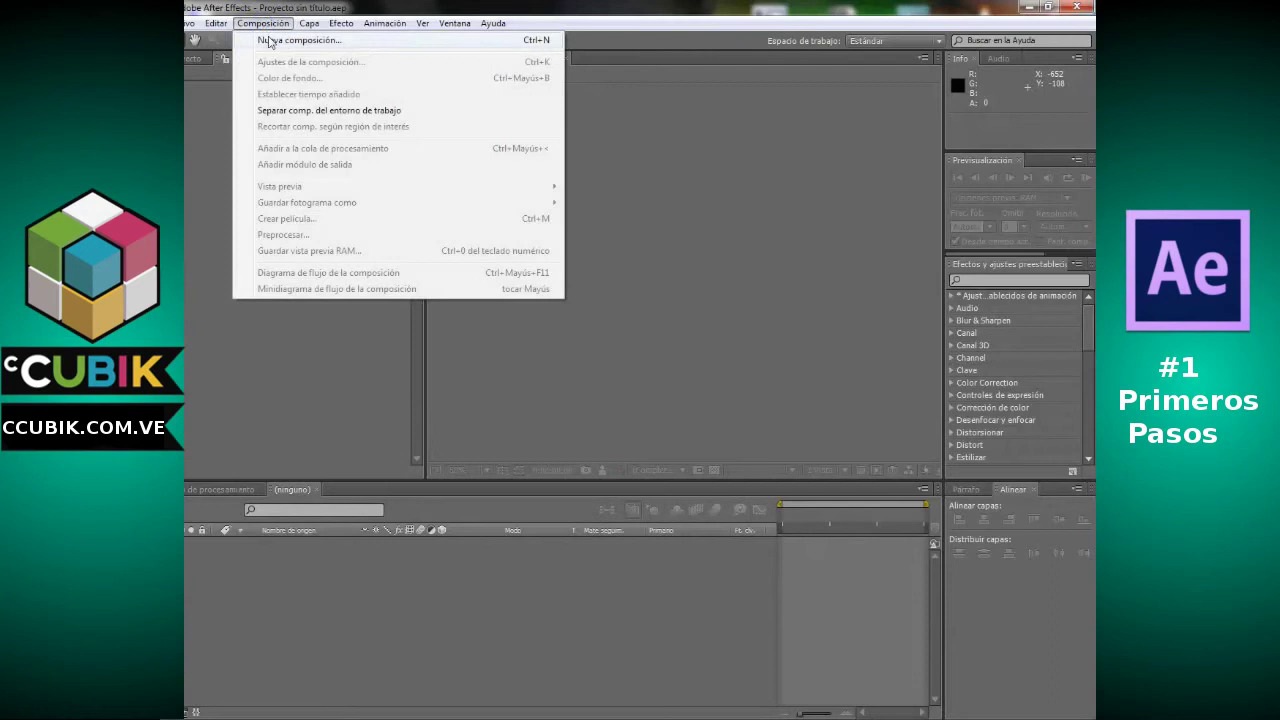
pyautogui.click(268, 41)
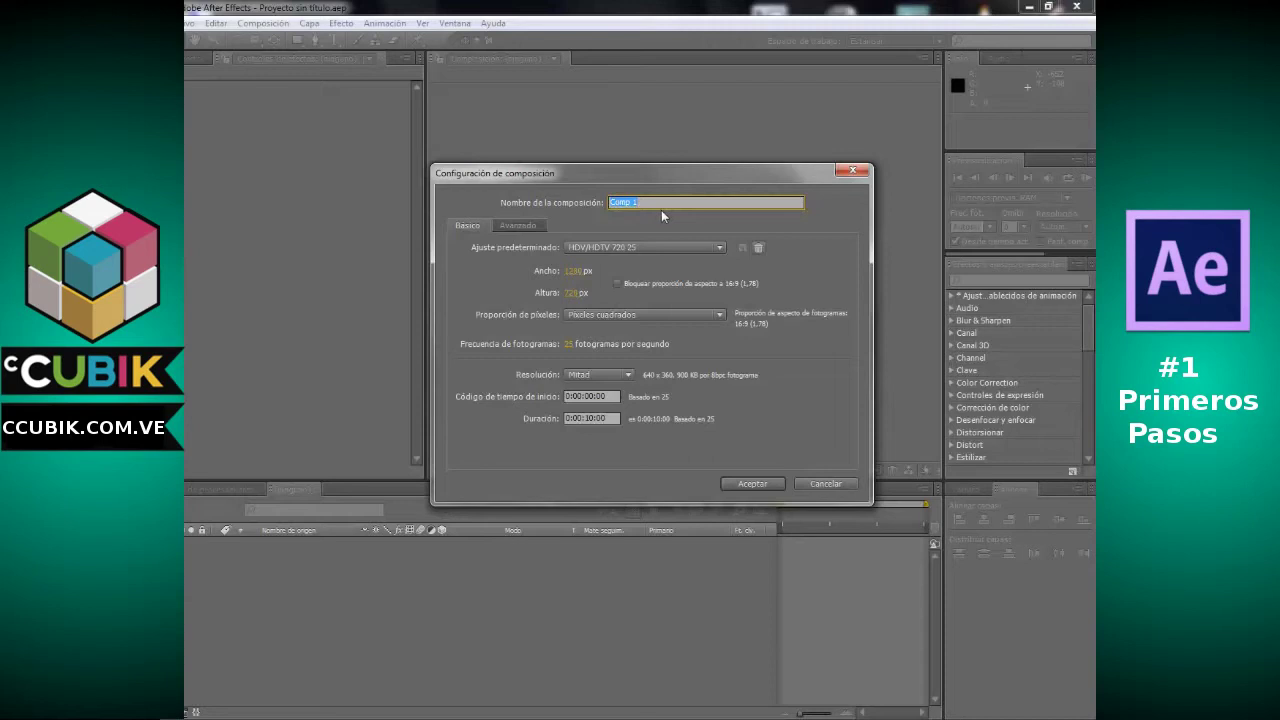
# Name the composition 'Ejemplo1', keeping the HDV/HDTV 720 25 preset (1280×720, 25 fps)
pyautogui.write('Ejemplo')
pyautogui.click(701, 256)
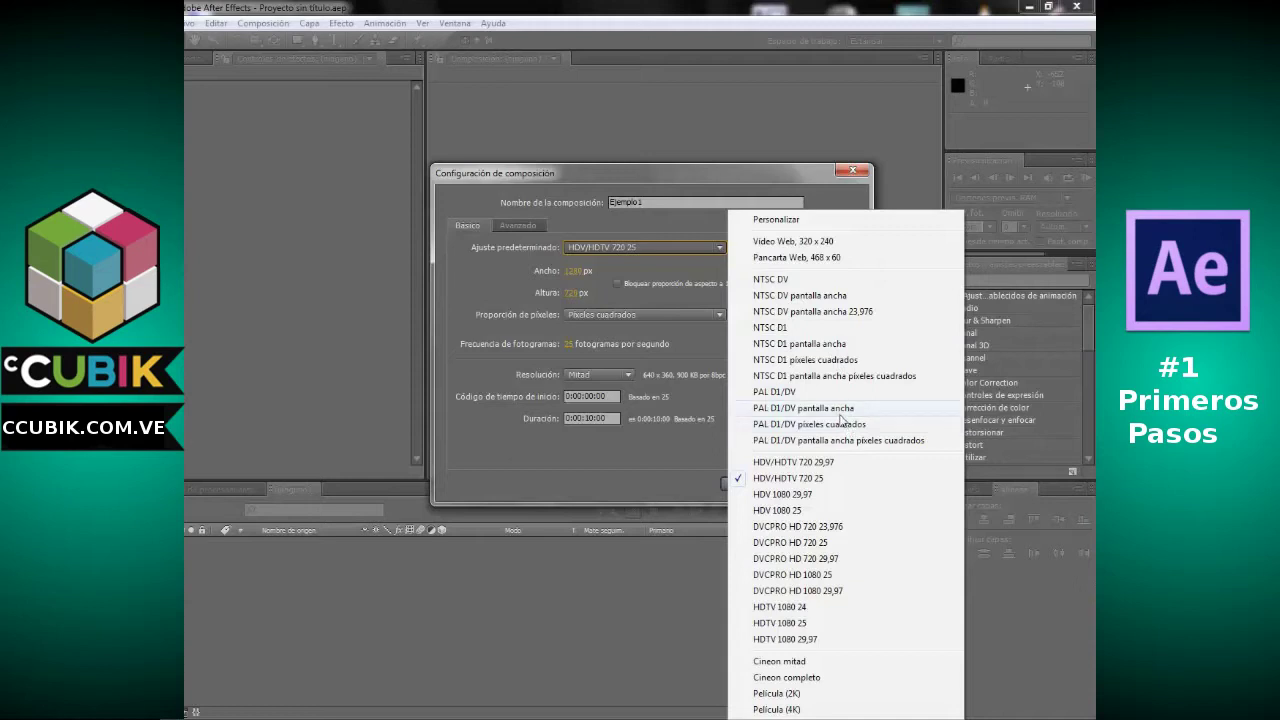
pyautogui.click(825, 478)
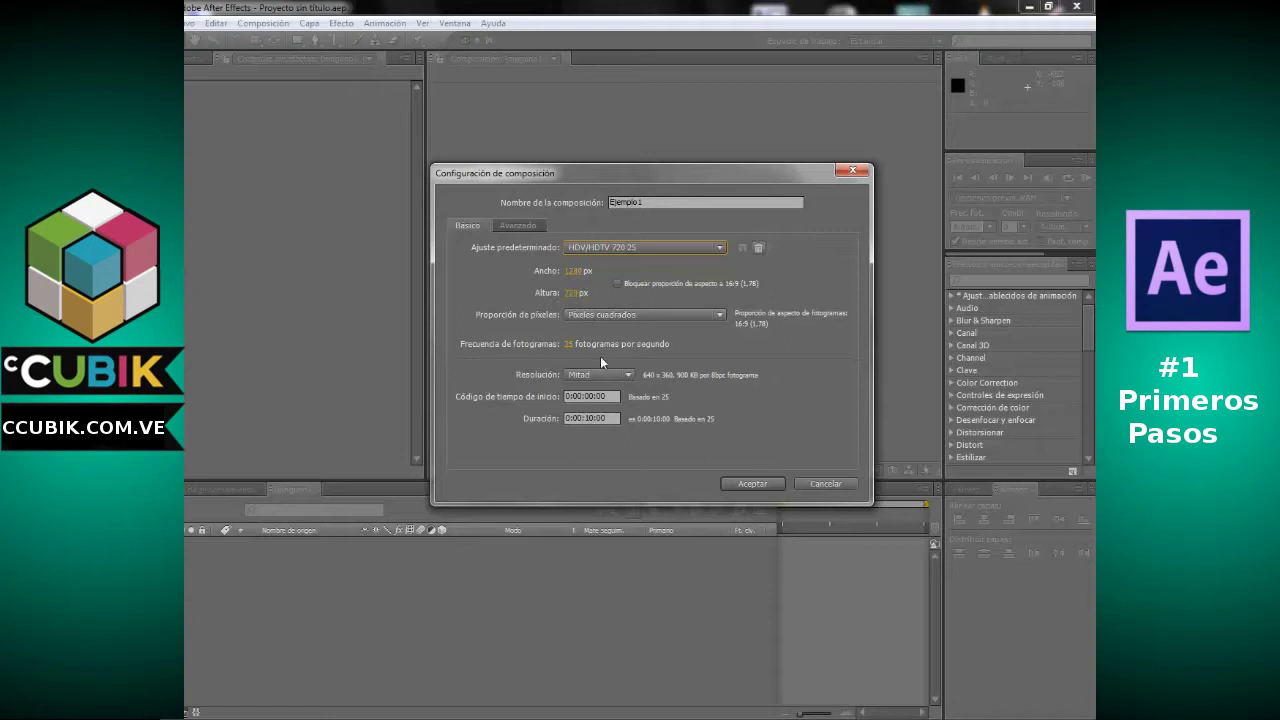
pyautogui.click(649, 253)
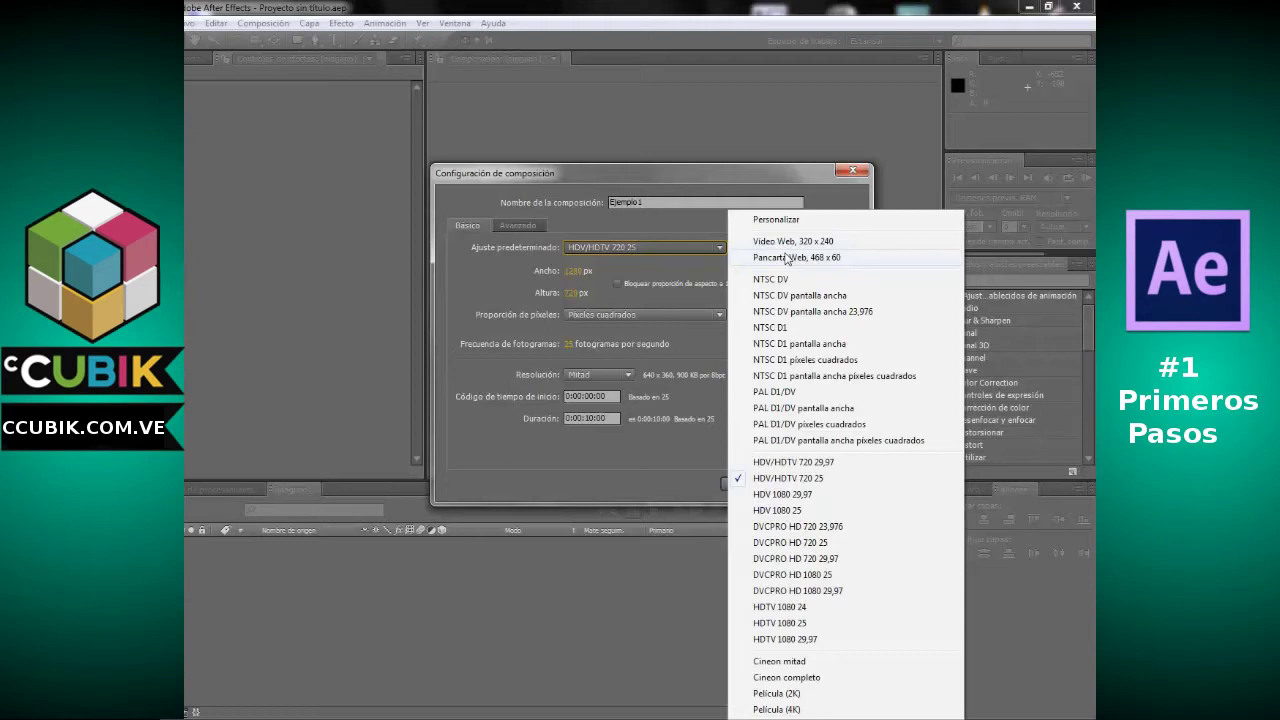
pyautogui.click(770, 478)
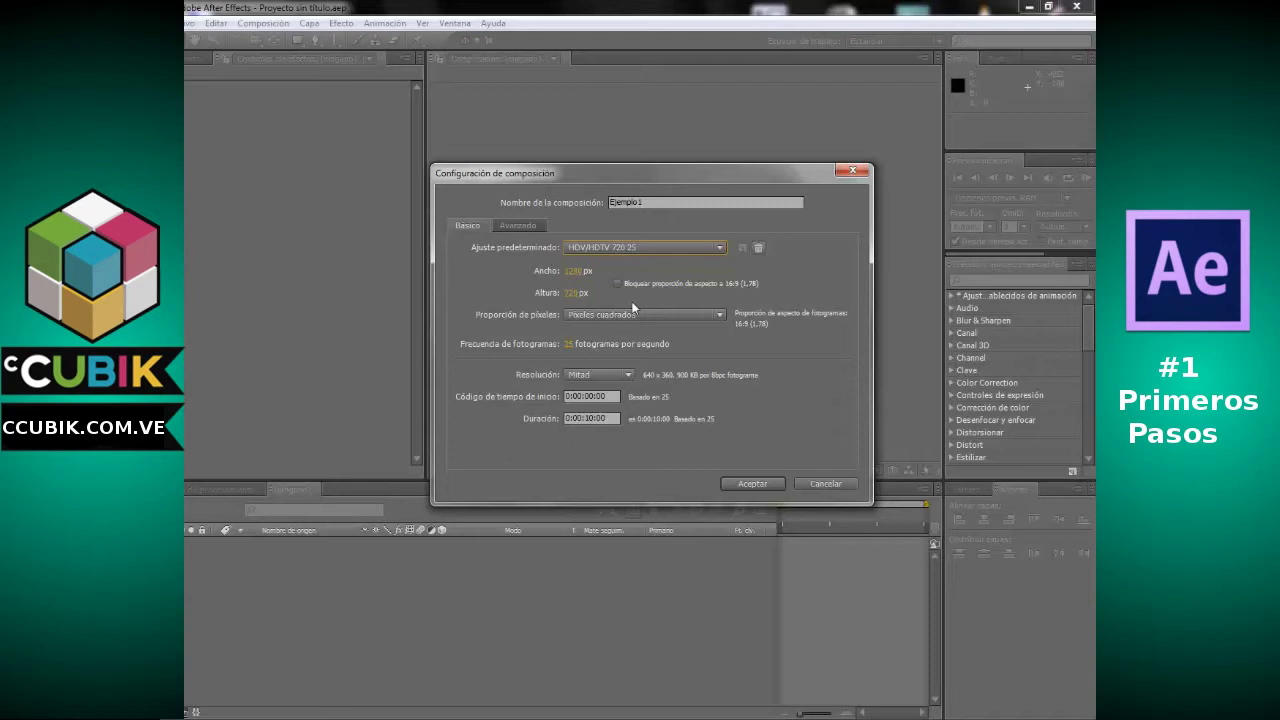
pyautogui.click(690, 247)
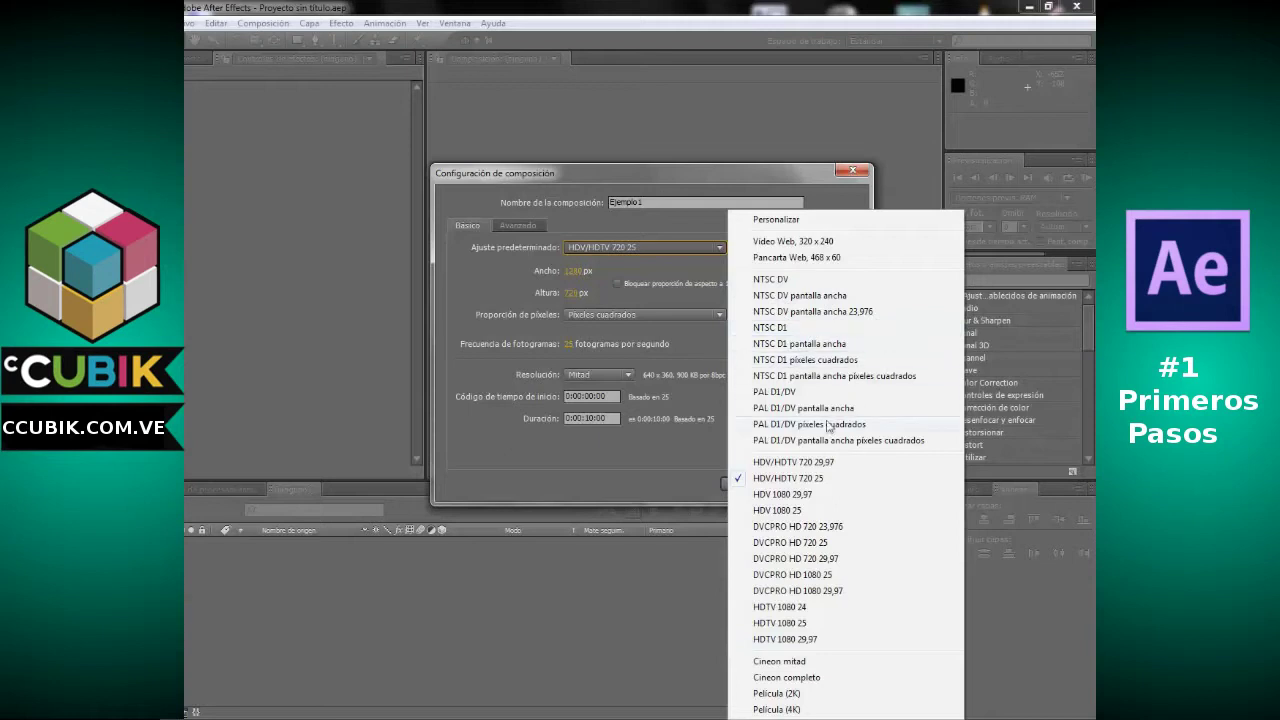
pyautogui.click(853, 480)
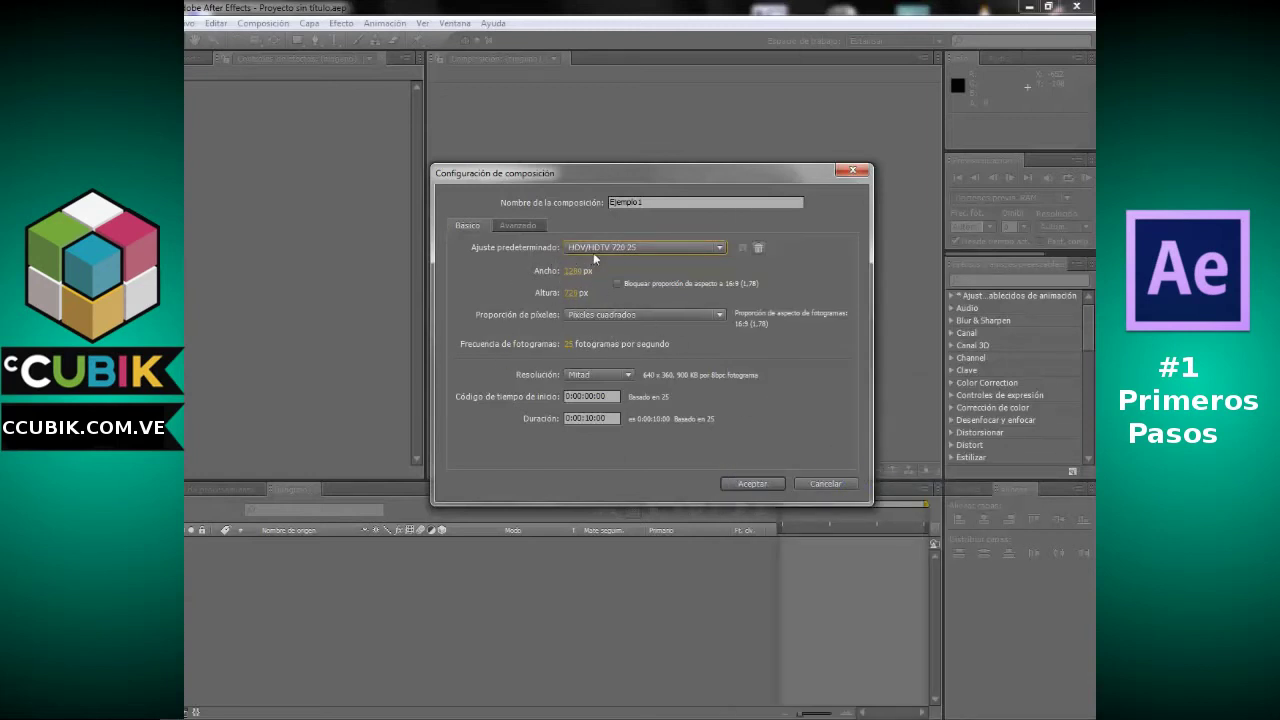
pyautogui.click(628, 378)
pyautogui.click(626, 404)
pyautogui.click(590, 418)
pyautogui.moveTo(620, 418); pyautogui.dragTo(598, 418)
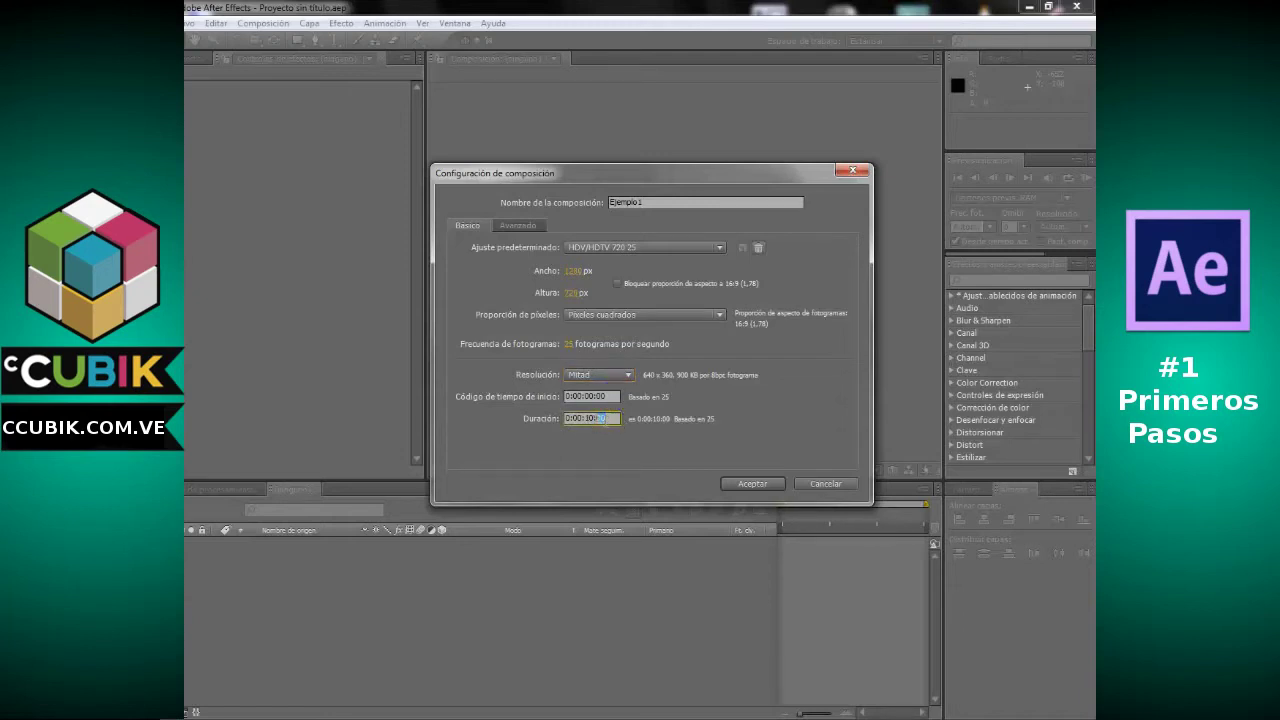
pyautogui.click(582, 418)
pyautogui.doubleClick(571, 418)
pyautogui.doubleClick(606, 419)
pyautogui.click(603, 419)
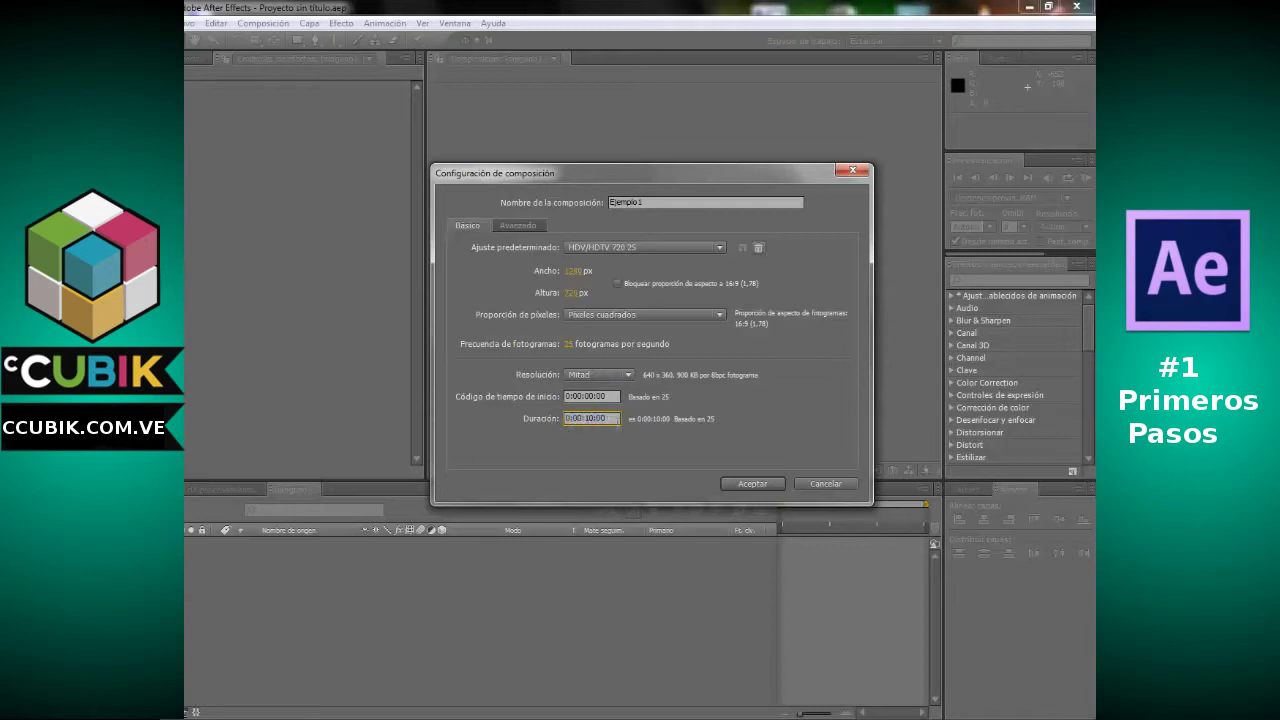
pyautogui.moveTo(583, 418); pyautogui.dragTo(607, 418)
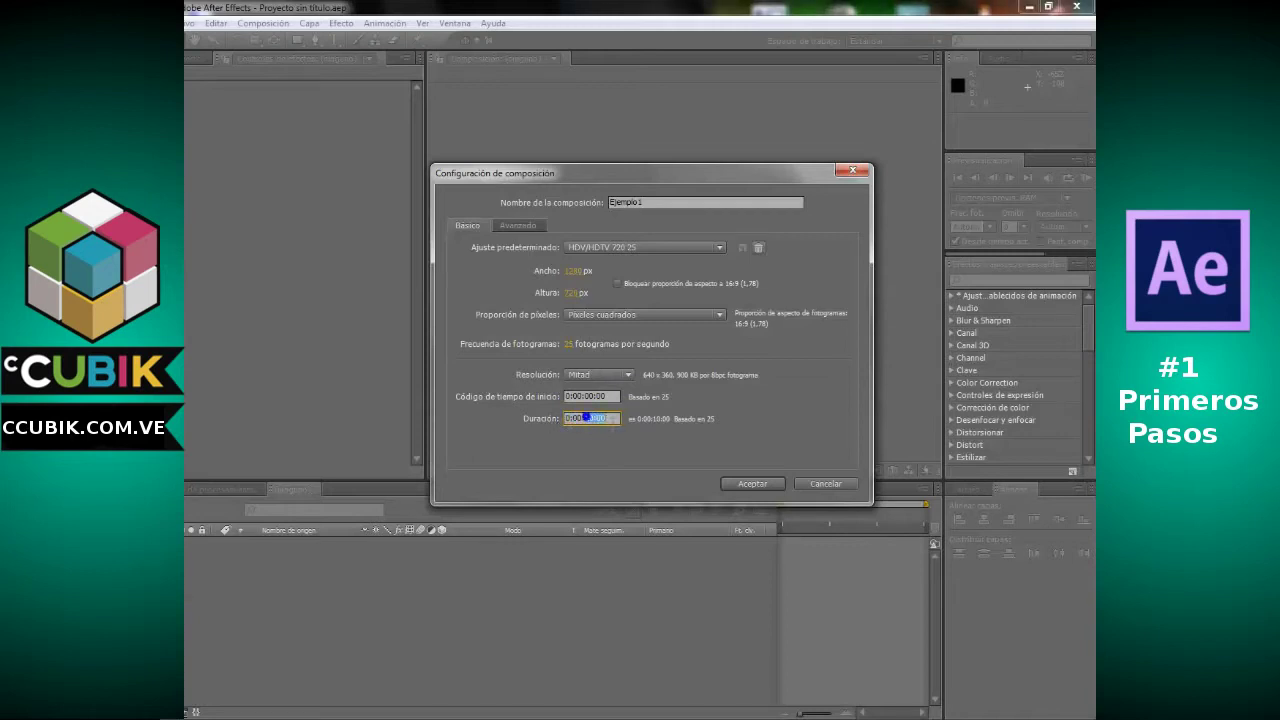
# Create the Ejemplo1 composition and show it listed in the Proyecto panel
pyautogui.click(738, 485)
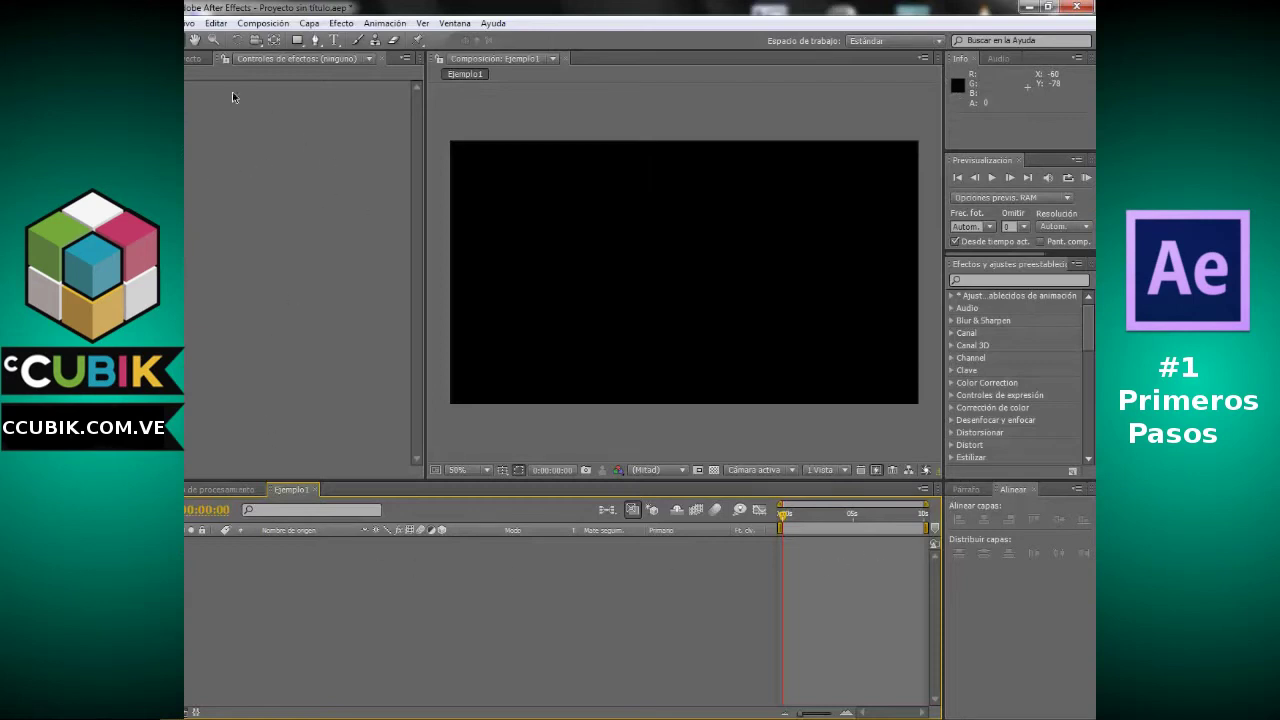
pyautogui.click(190, 58)
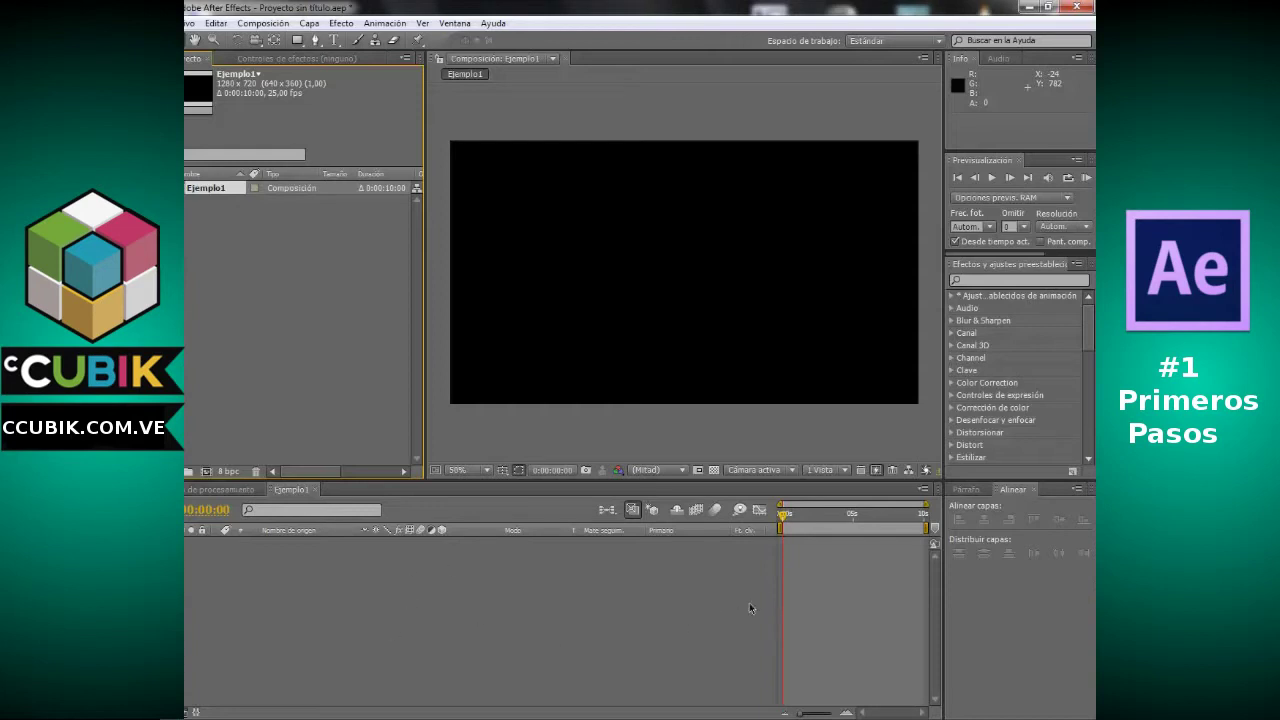
pyautogui.moveTo(783, 515)
pyautogui.mouseDown()
pyautogui.moveTo(891, 521)
pyautogui.moveTo(826, 522)
pyautogui.moveTo(873, 521)
pyautogui.mouseUp()
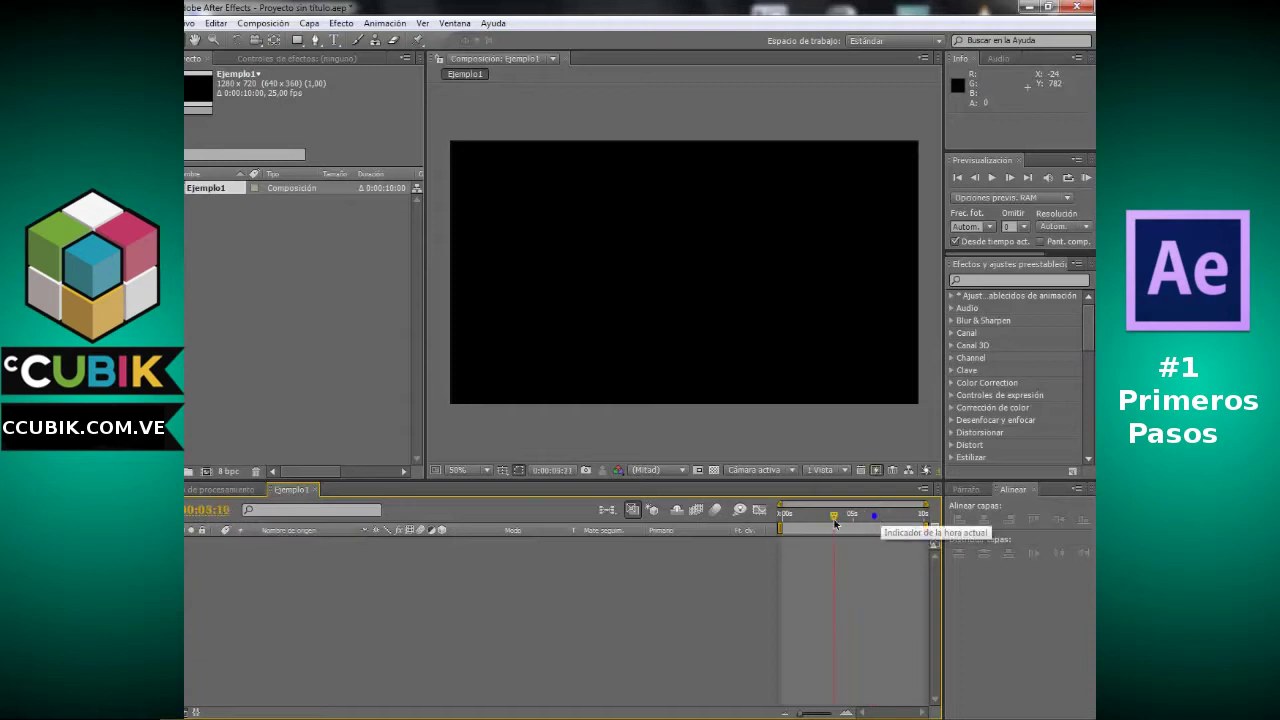
pyautogui.moveTo(874, 528); pyautogui.dragTo(781, 530)
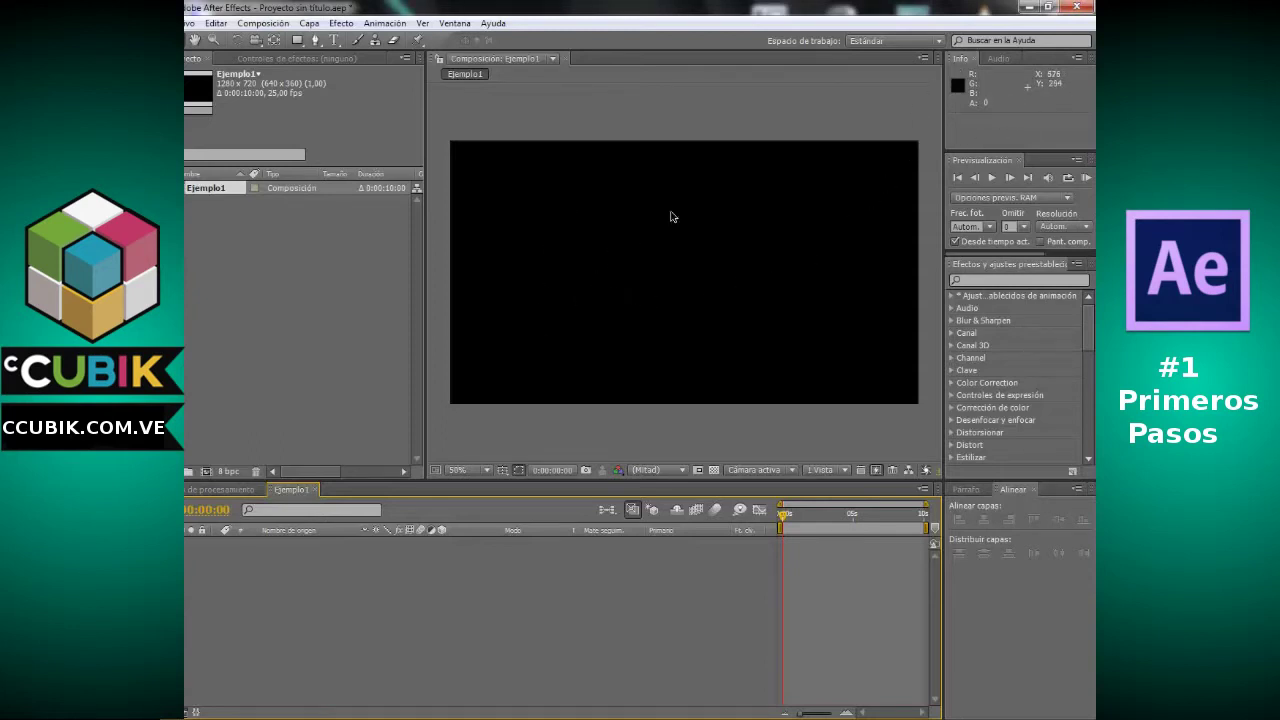
pyautogui.click(999, 58)
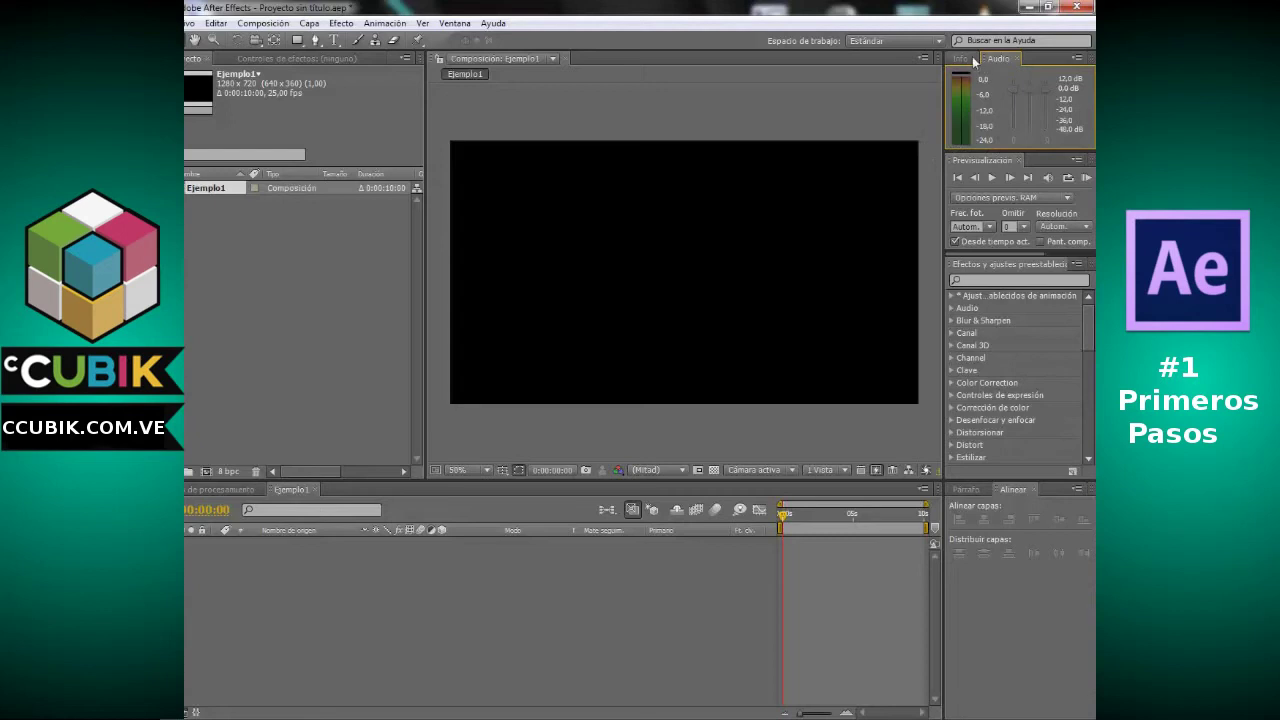
pyautogui.click(962, 58)
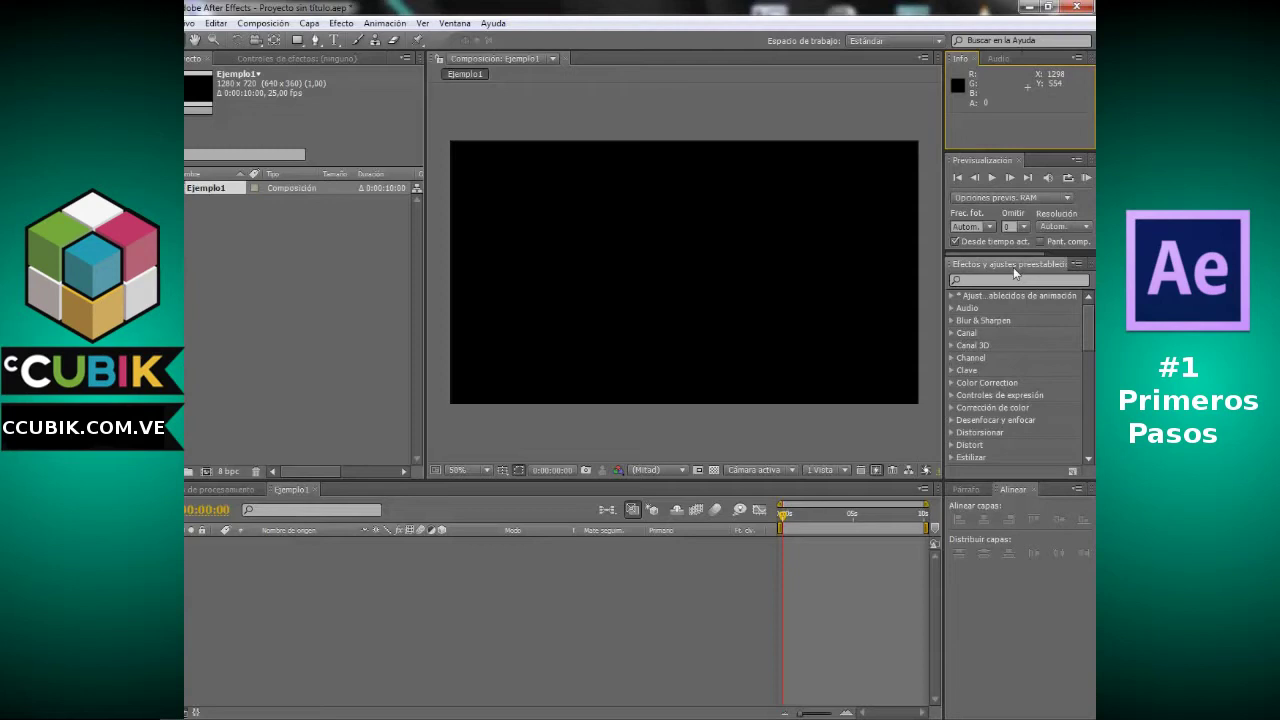
# Switch the side panels to the Carácter, Alinear and Párrafo tabs to show text settings
pyautogui.moveTo(1088, 325)
pyautogui.mouseDown()
pyautogui.moveTo(1080, 450)
pyautogui.moveTo(1085, 328)
pyautogui.moveTo(1088, 379)
pyautogui.moveTo(1063, 342)
pyautogui.mouseUp()
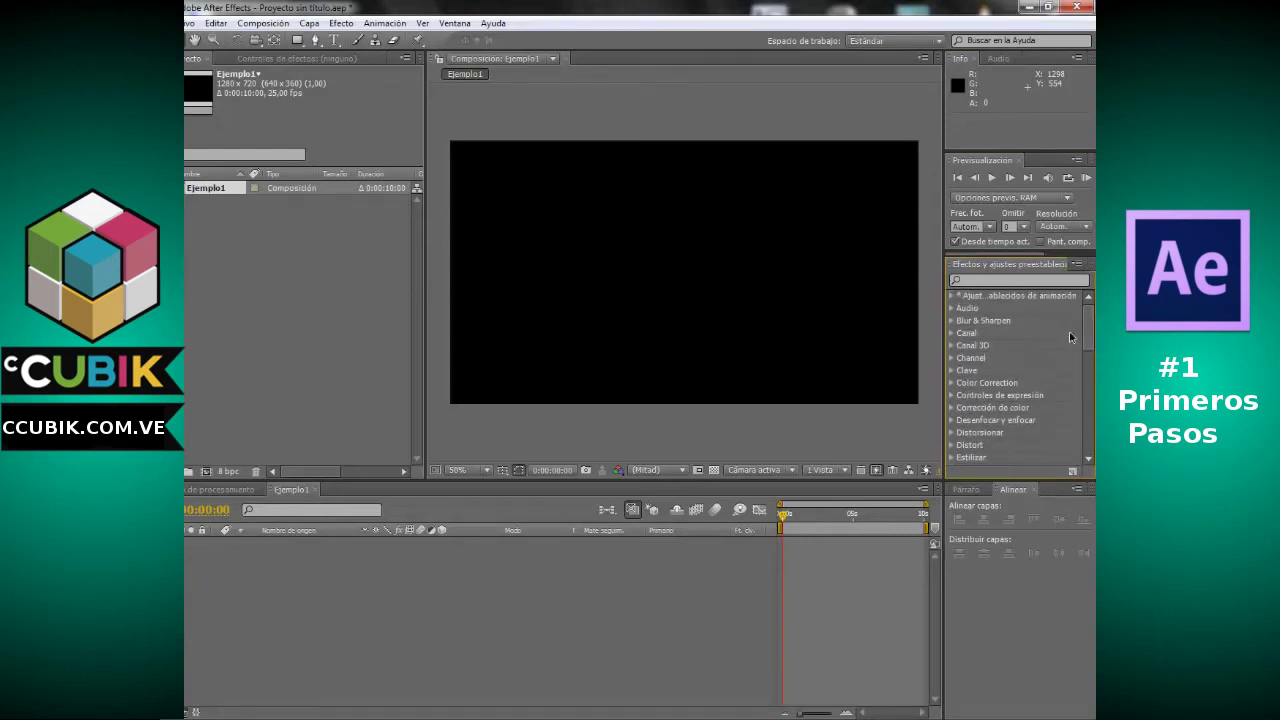
pyautogui.scroll(-10, 1069, 336)
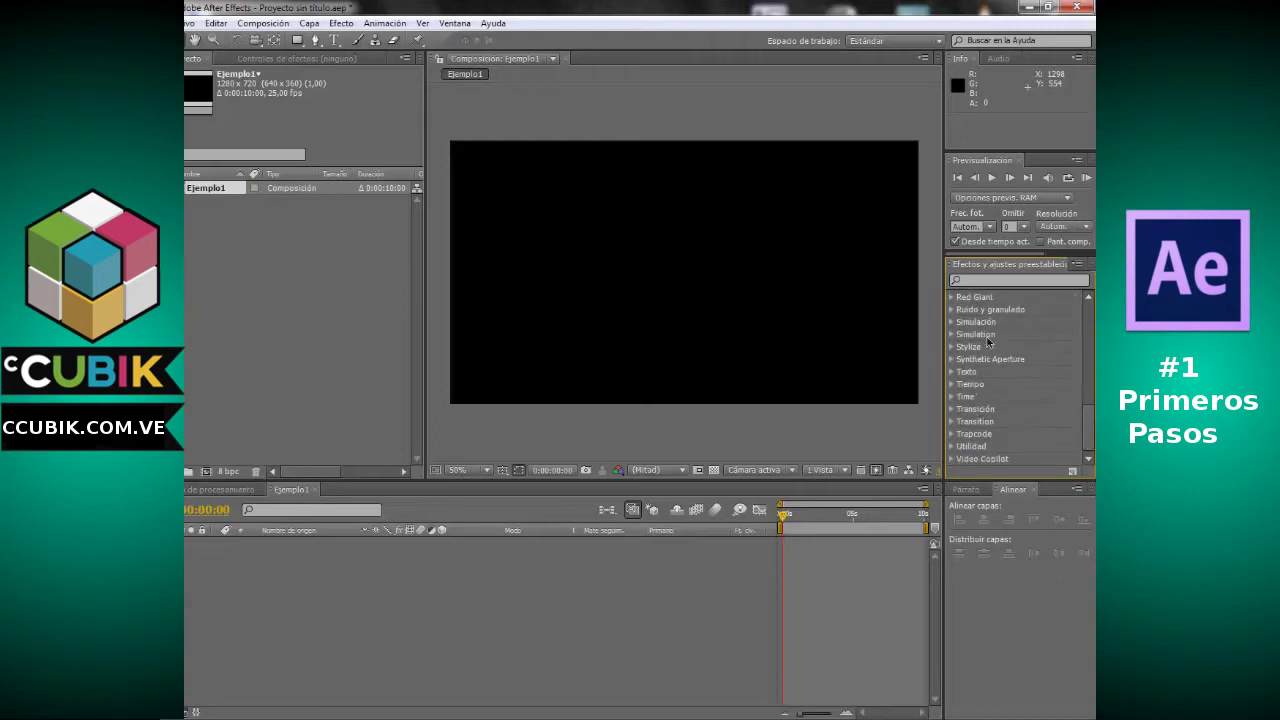
pyautogui.scroll(10, 1075, 400)
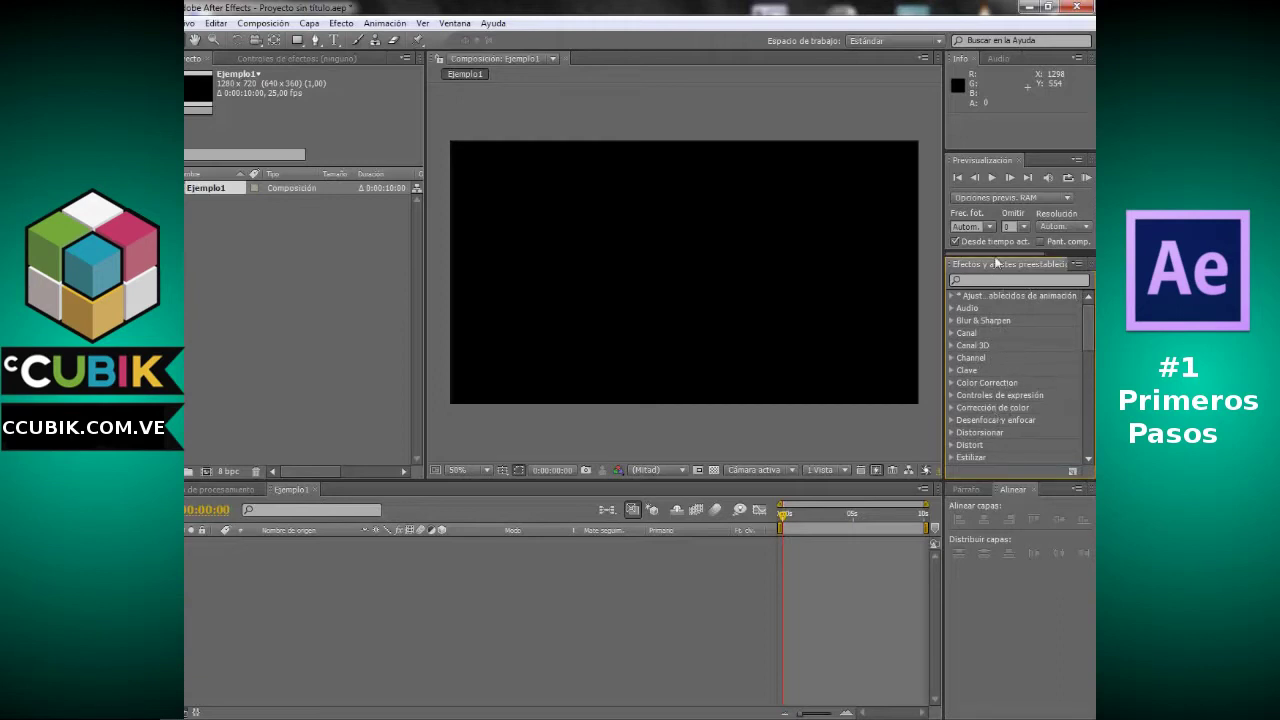
pyautogui.scroll(-2, 1005, 263)
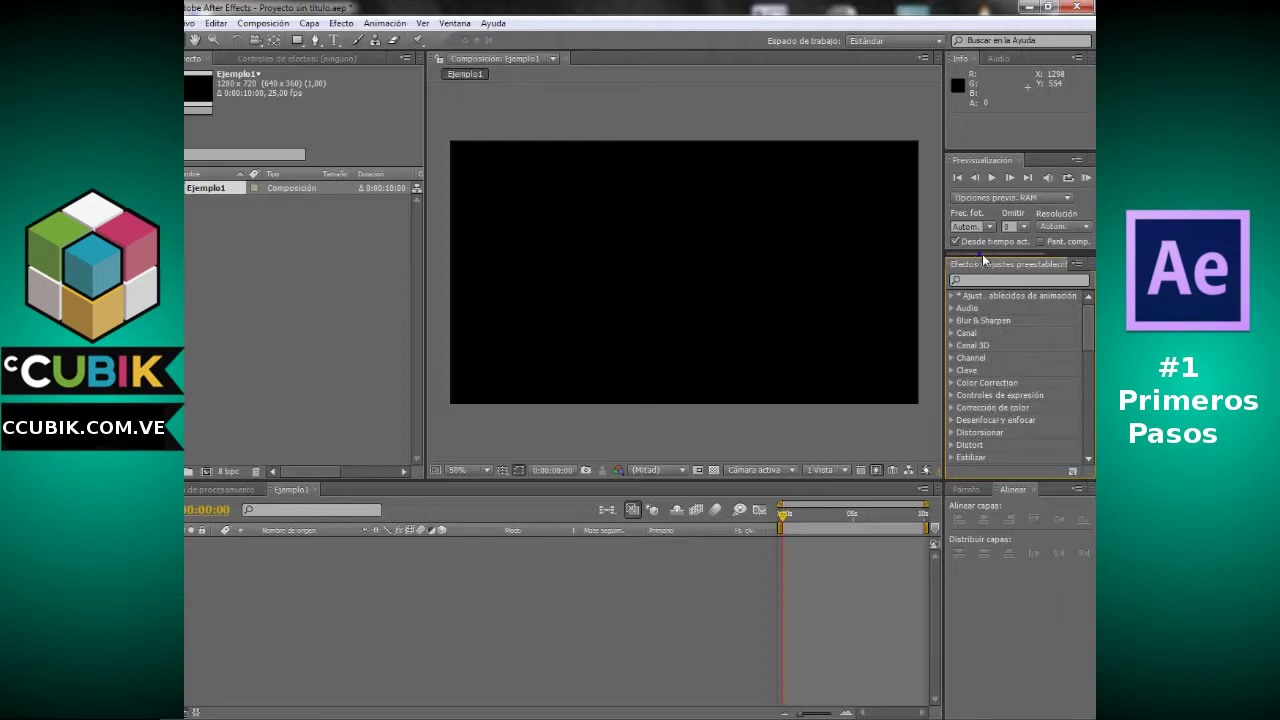
pyautogui.scroll(-1, 1010, 261)
pyautogui.click(1038, 263)
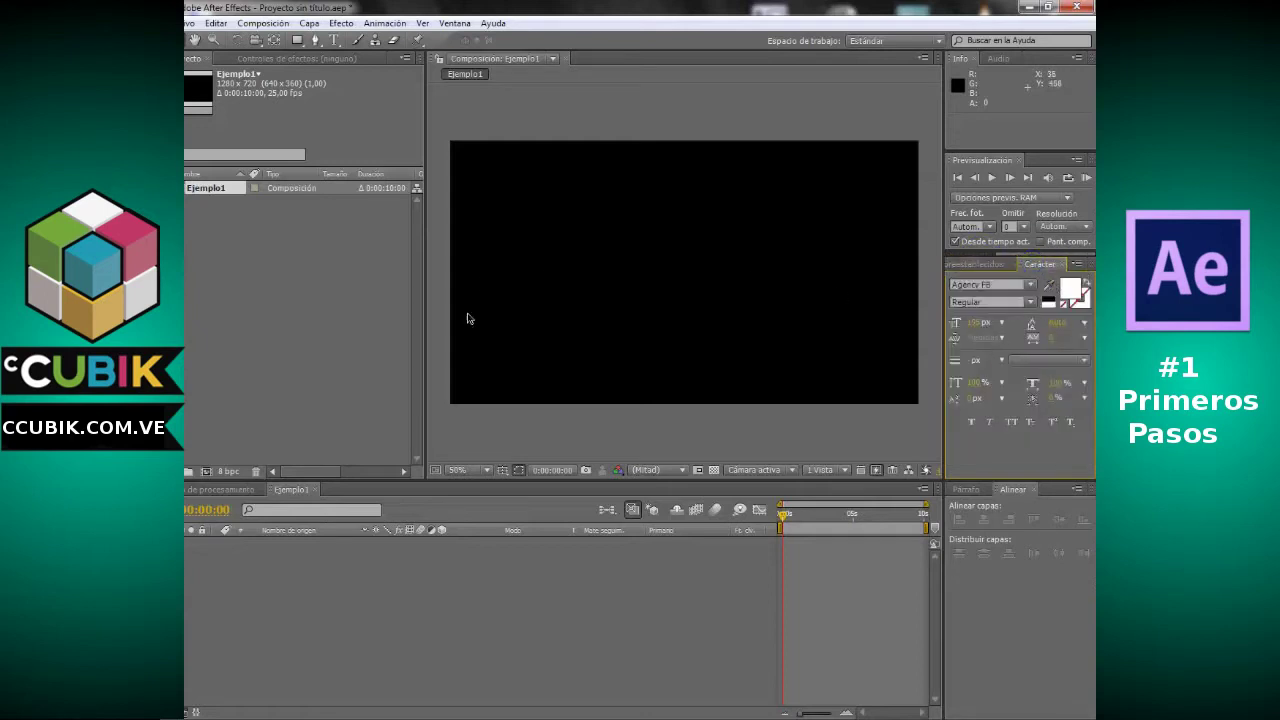
pyautogui.click(1009, 573)
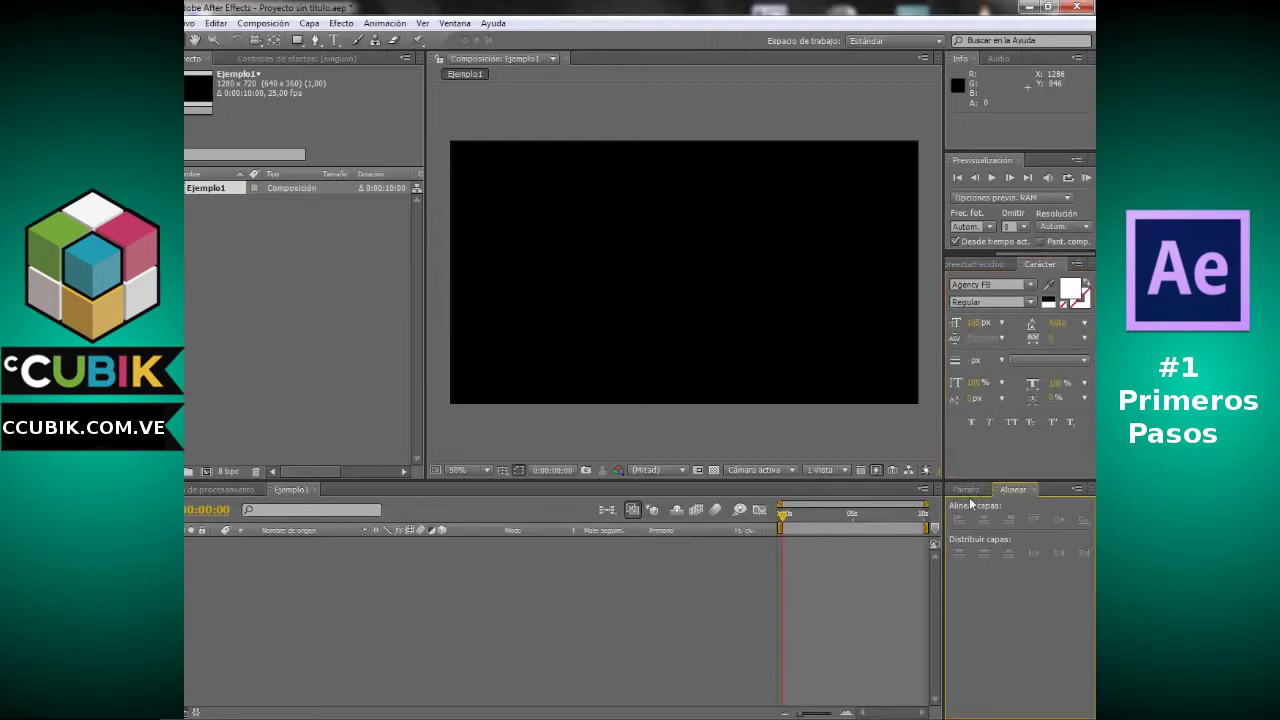
pyautogui.click(967, 490)
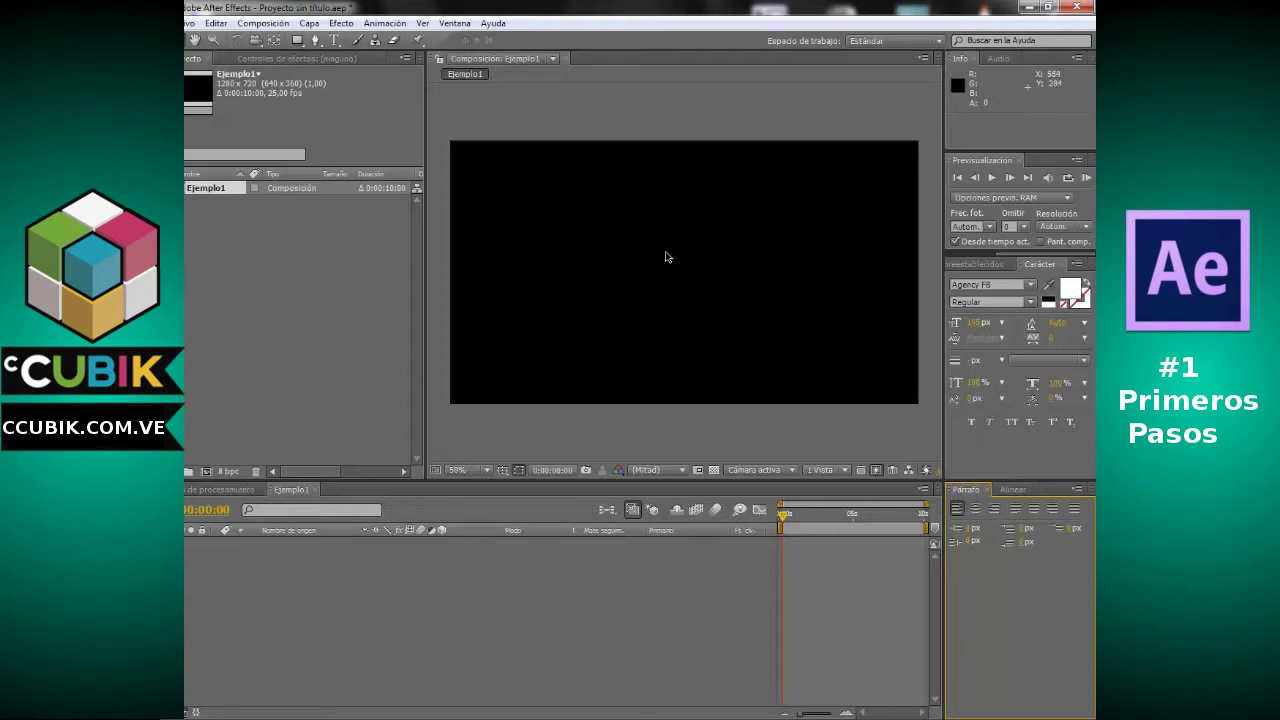
pyautogui.press(',')
pyautogui.press(',')
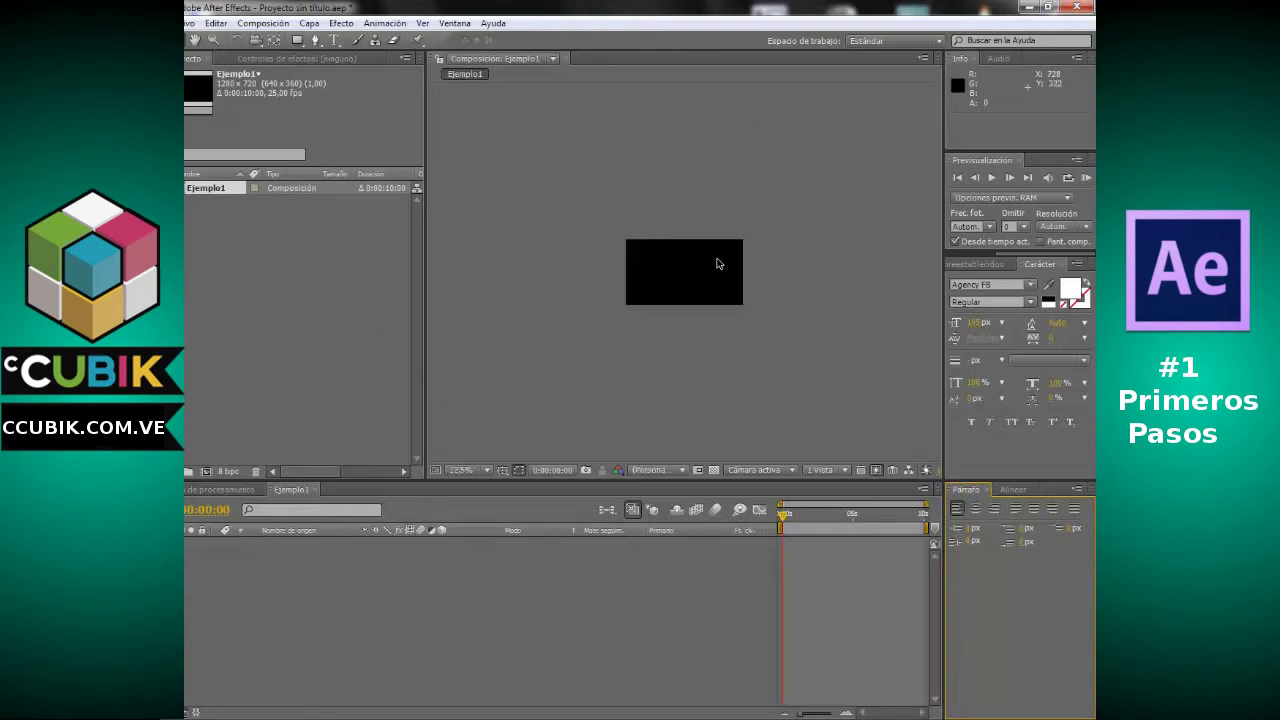
pyautogui.press('.')
pyautogui.press('.')
pyautogui.press('.')
pyautogui.press('.')
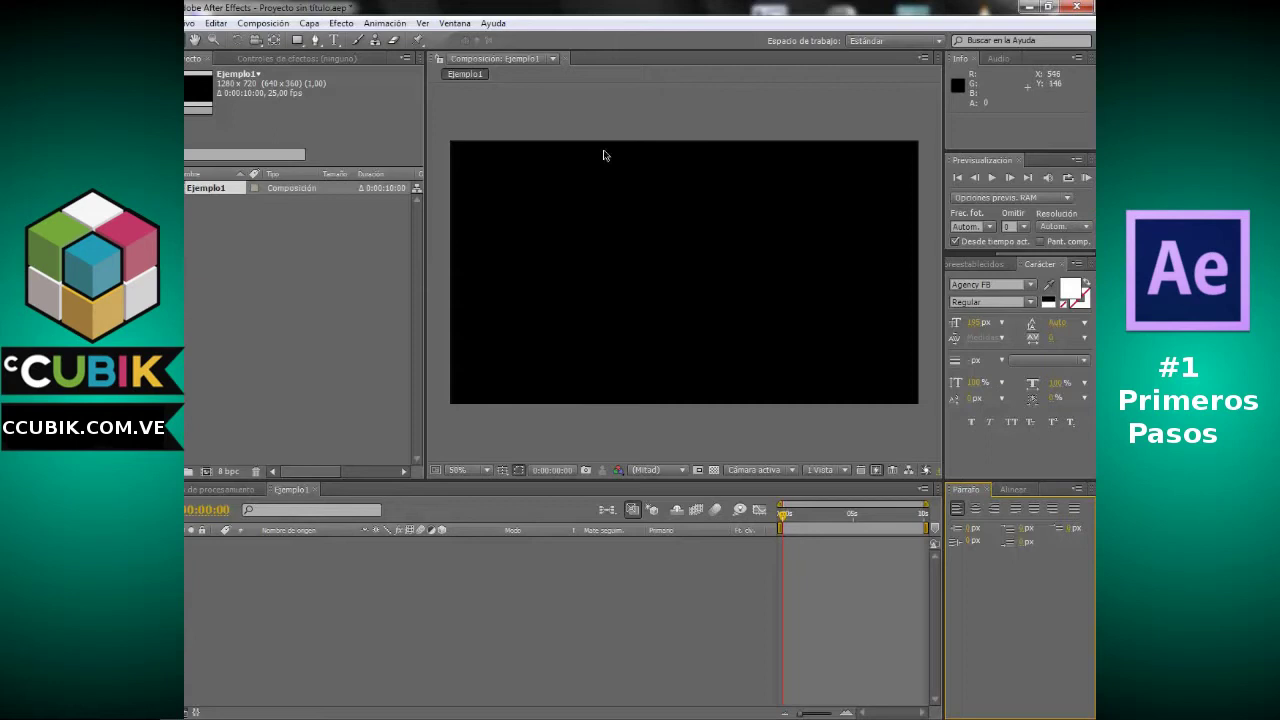
pyautogui.click(502, 470)
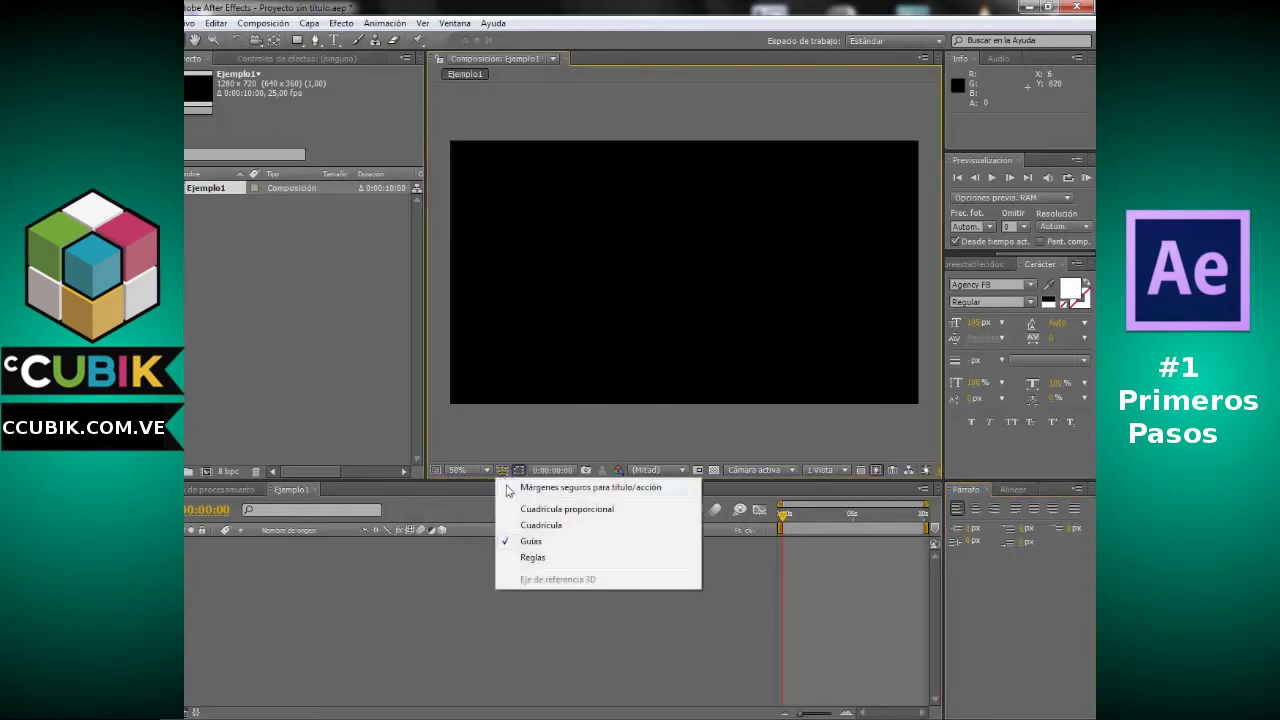
pyautogui.click(615, 489)
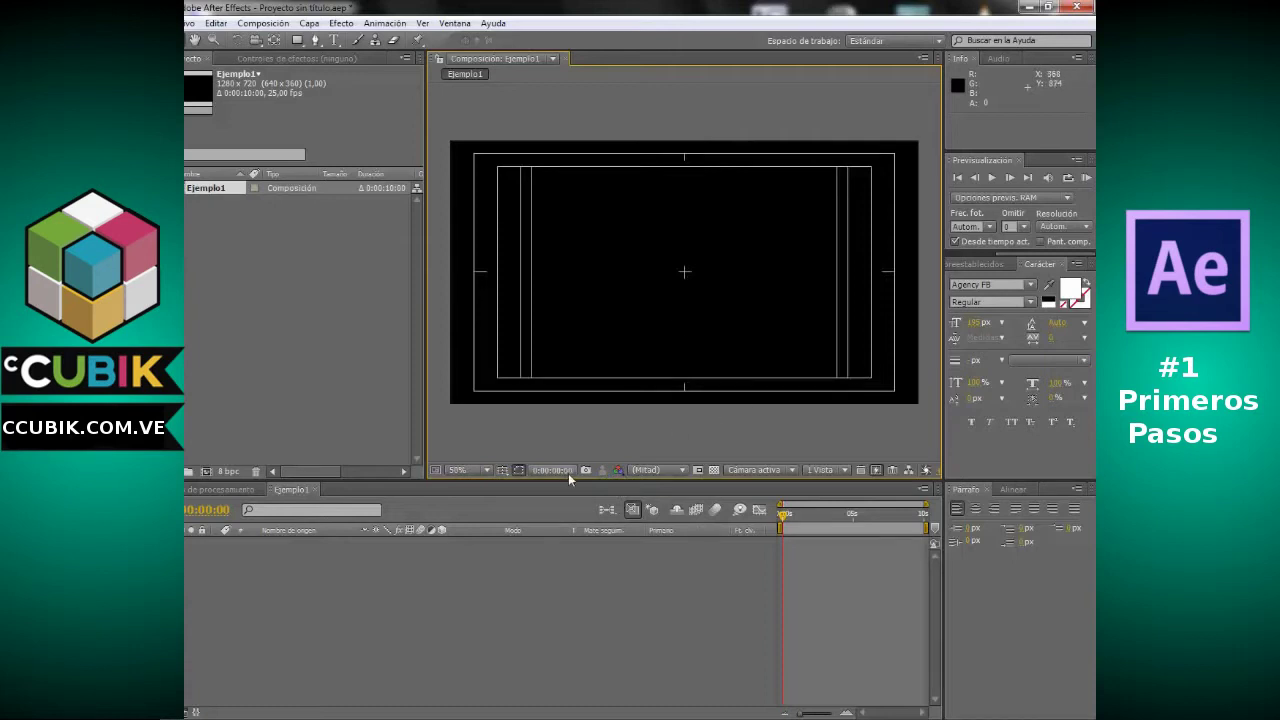
pyautogui.click(518, 471)
pyautogui.click(511, 488)
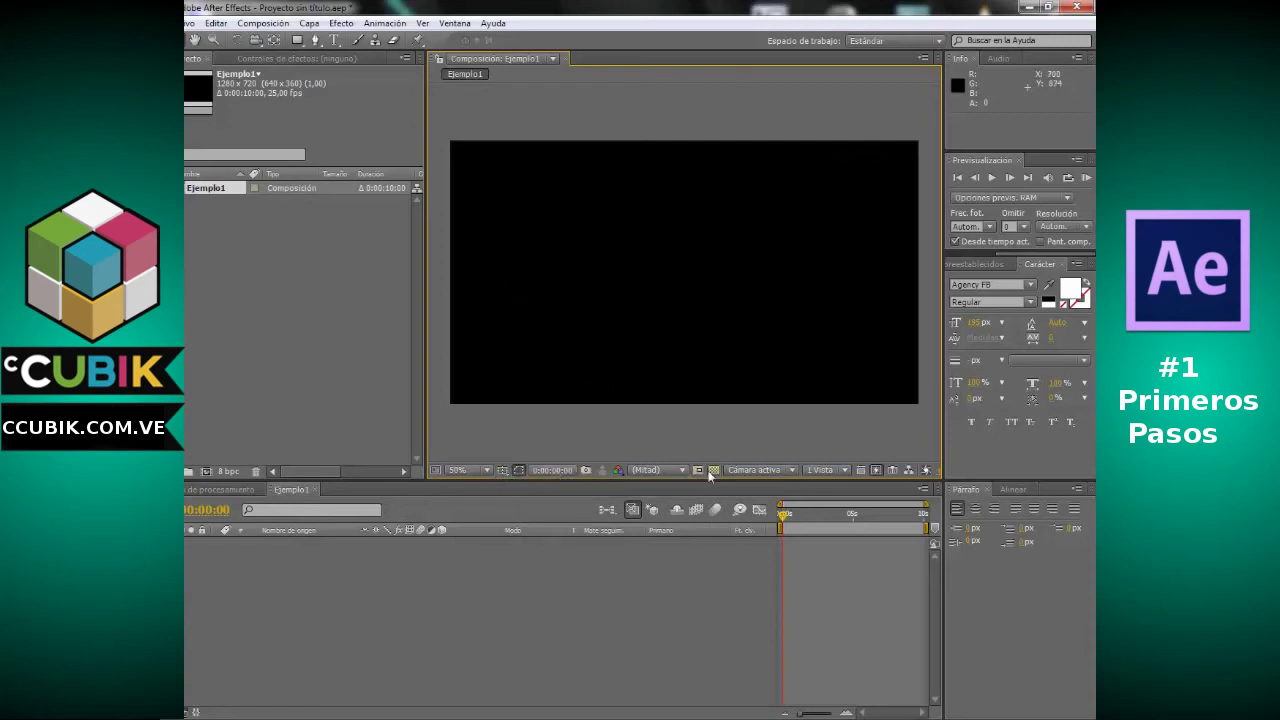
pyautogui.click(711, 471)
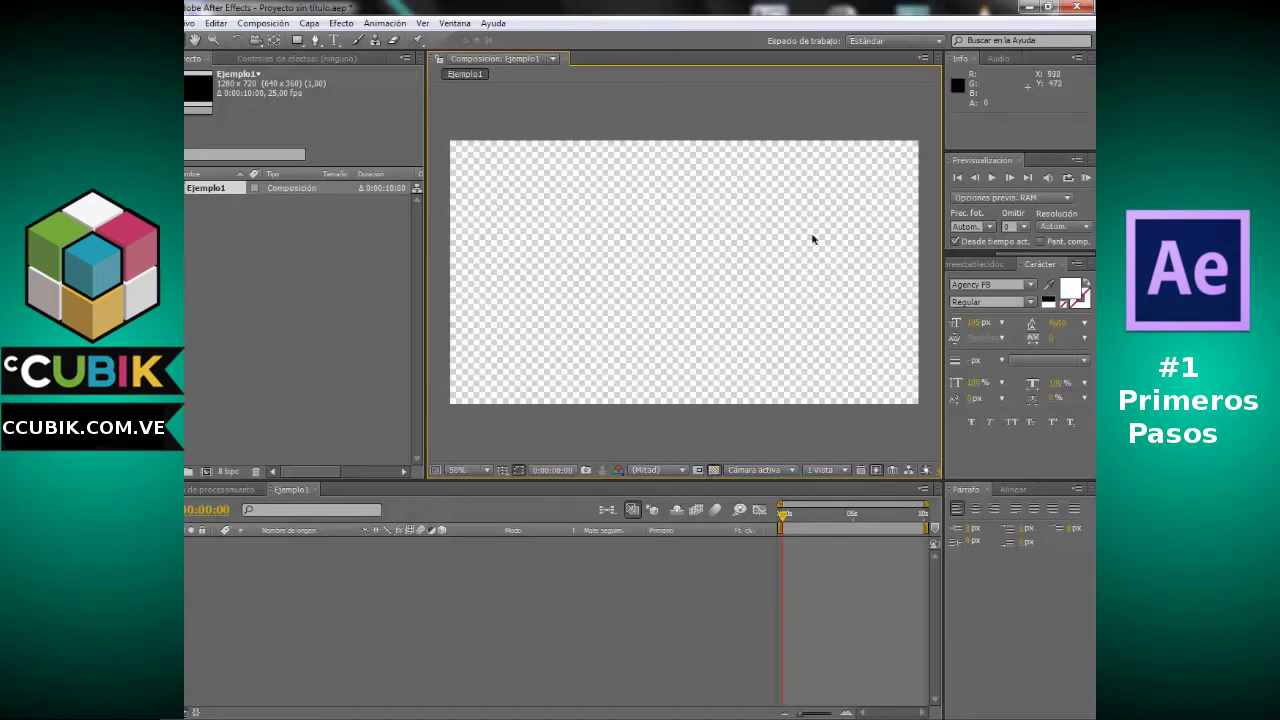
pyautogui.click(714, 470)
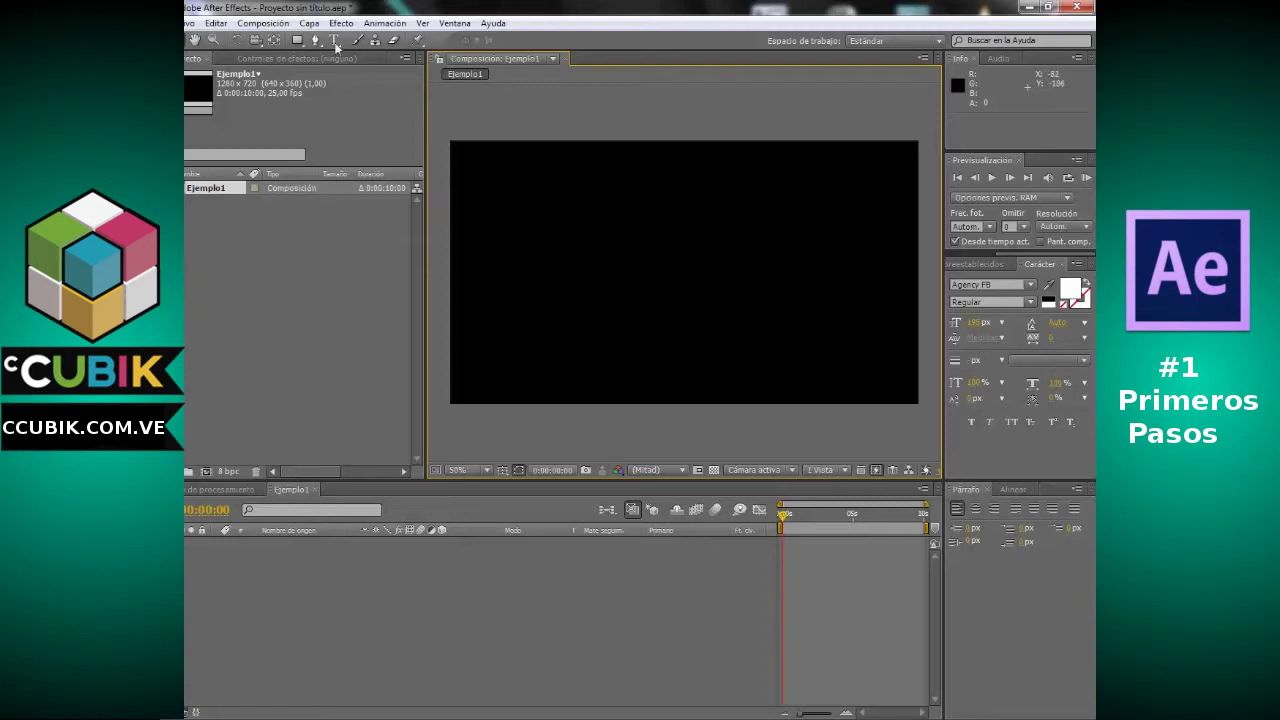
# Show the Capa > Nuevo submenu listing the new layer types
pyautogui.click(309, 23)
pyautogui.moveTo(318, 40)
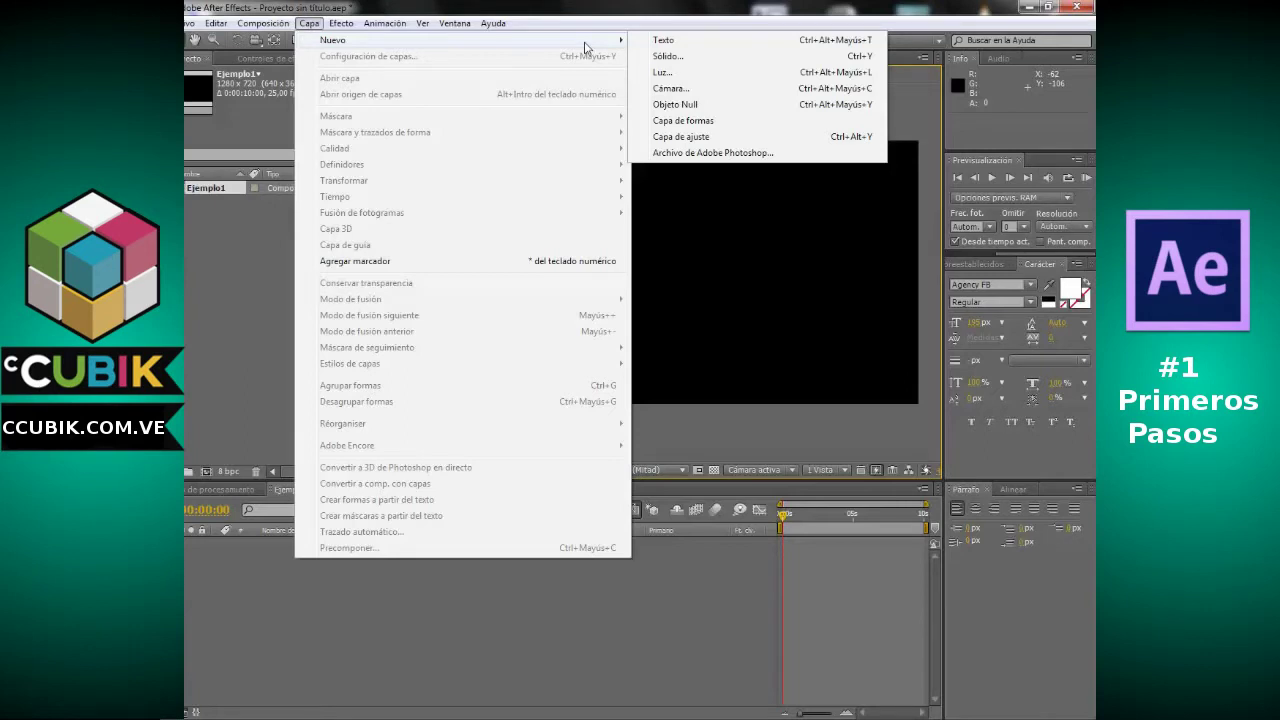
# Choose Sólido to bring up the solid settings for a new layer
pyautogui.click(706, 57)
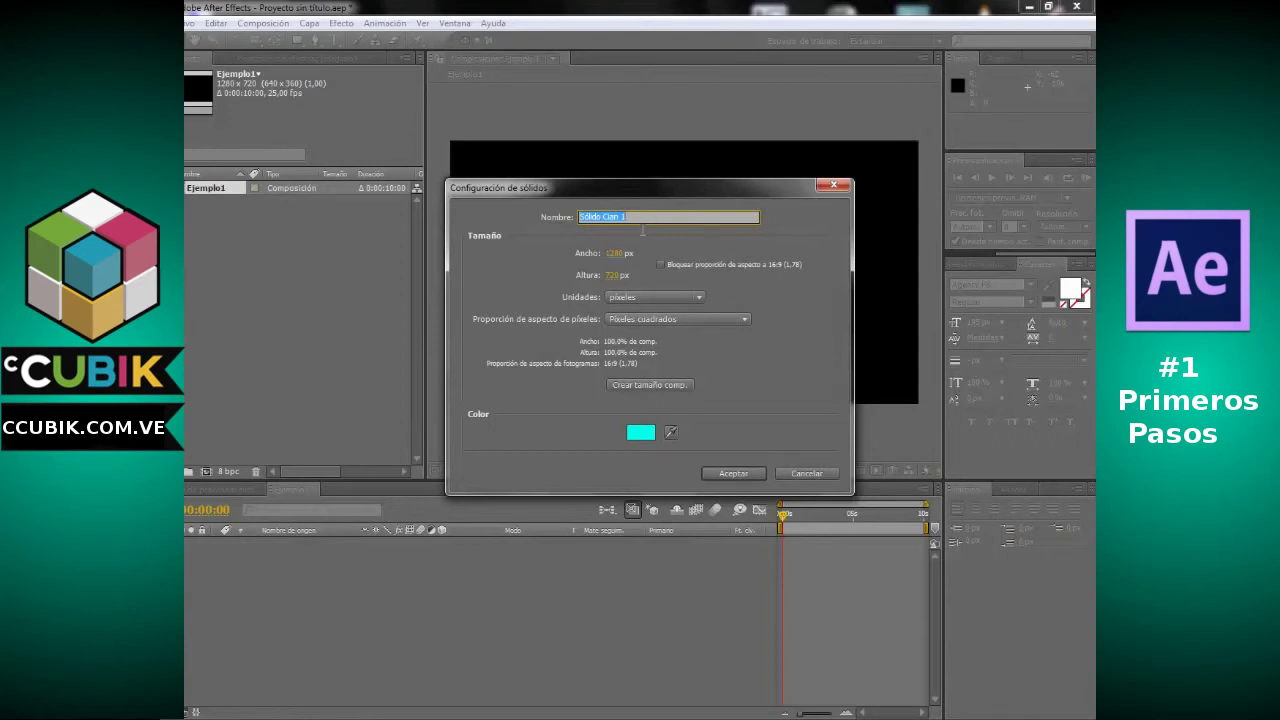
# Create a solid named 'Cuadrado' in pixels with square pixels and a saturated blue colour
pyautogui.moveTo(585, 192); pyautogui.dragTo(618, 164)
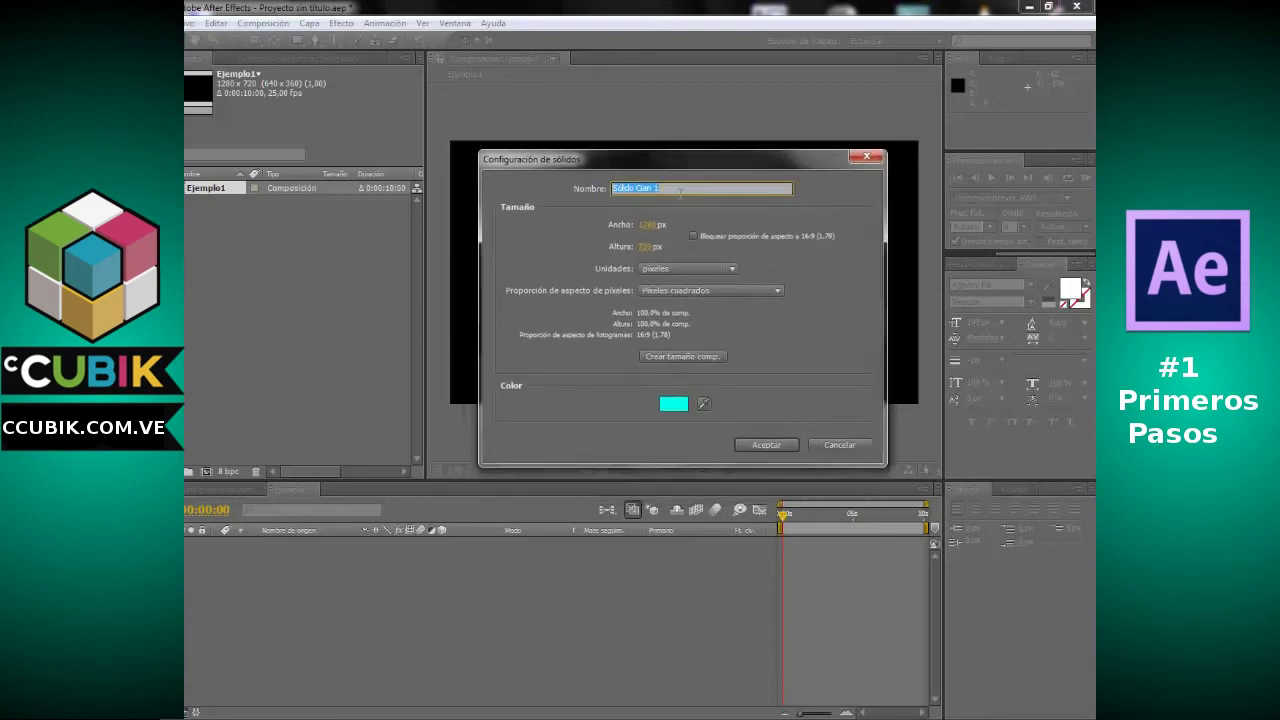
pyautogui.write('Cuadrado')
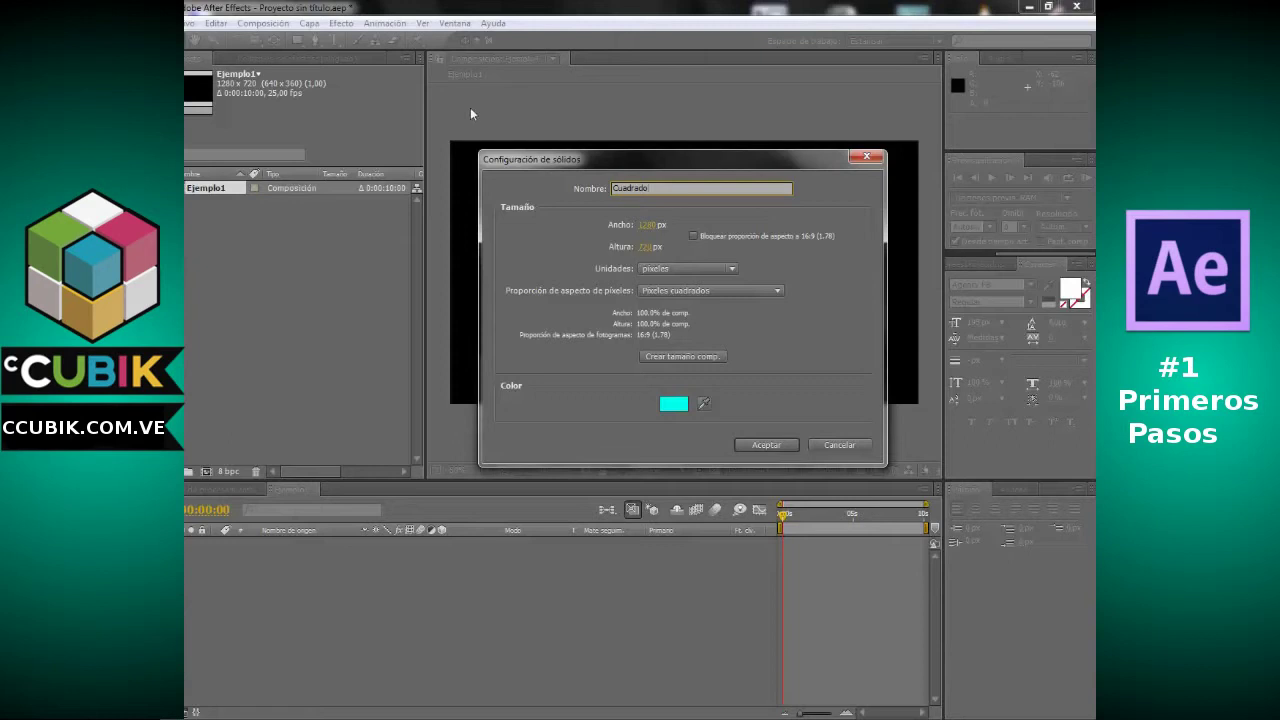
pyautogui.click(657, 269)
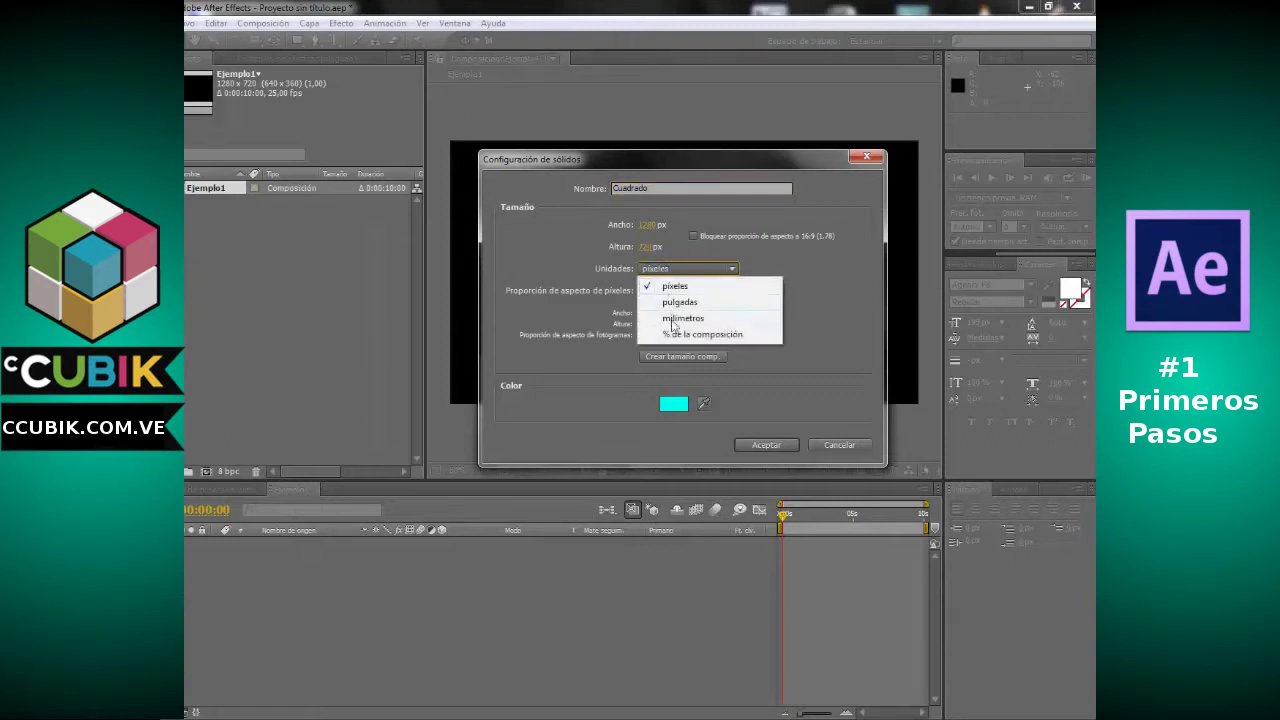
pyautogui.click(817, 311)
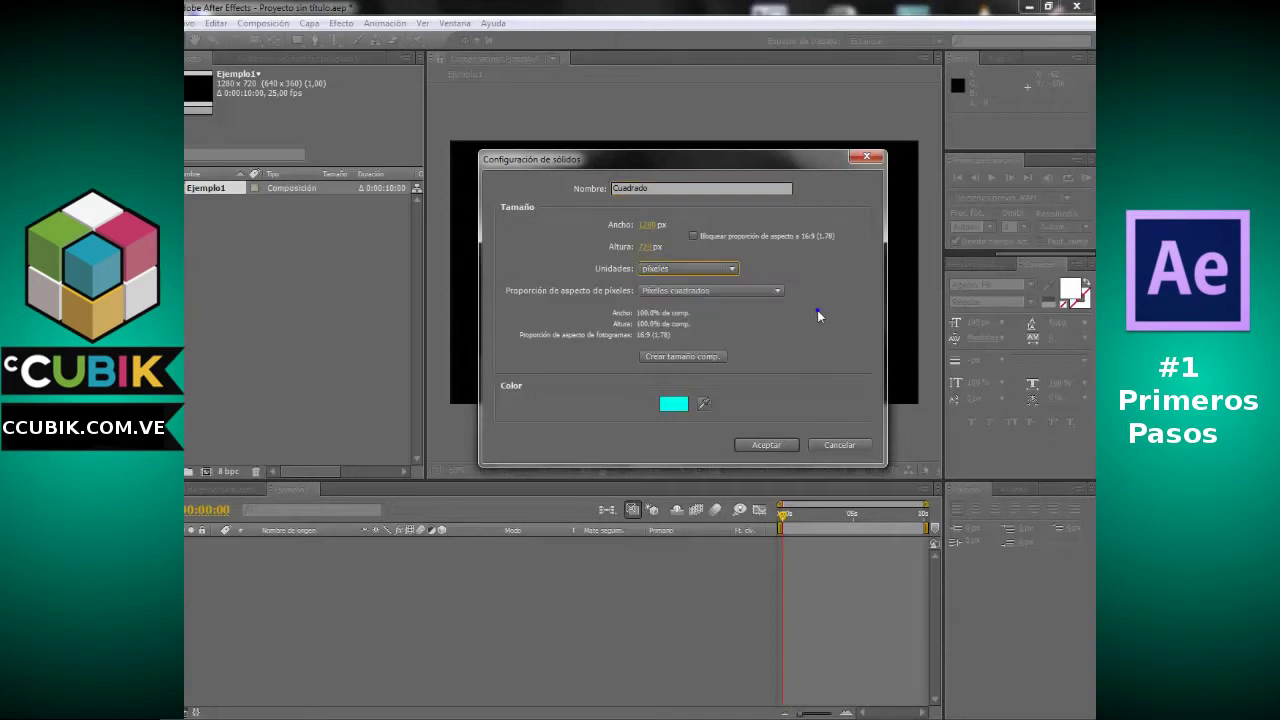
pyautogui.click(757, 292)
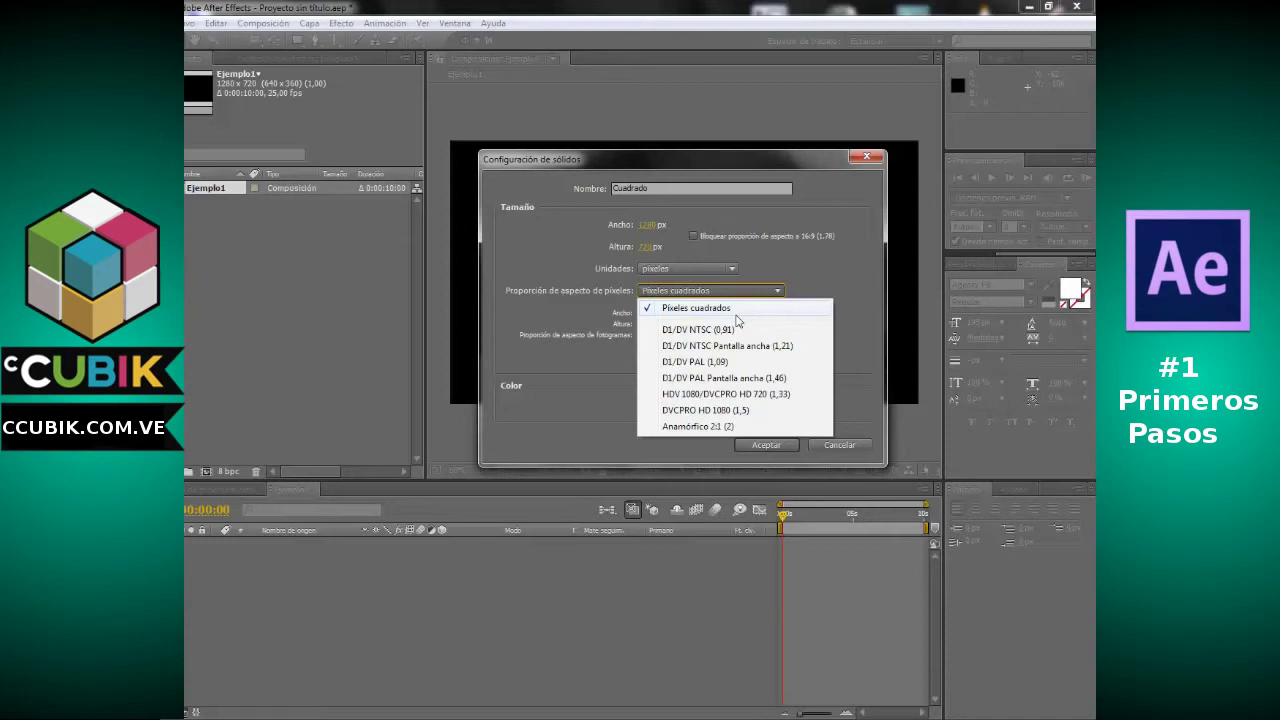
pyautogui.click(736, 316)
pyautogui.click(682, 402)
pyautogui.moveTo(663, 485); pyautogui.dragTo(578, 445)
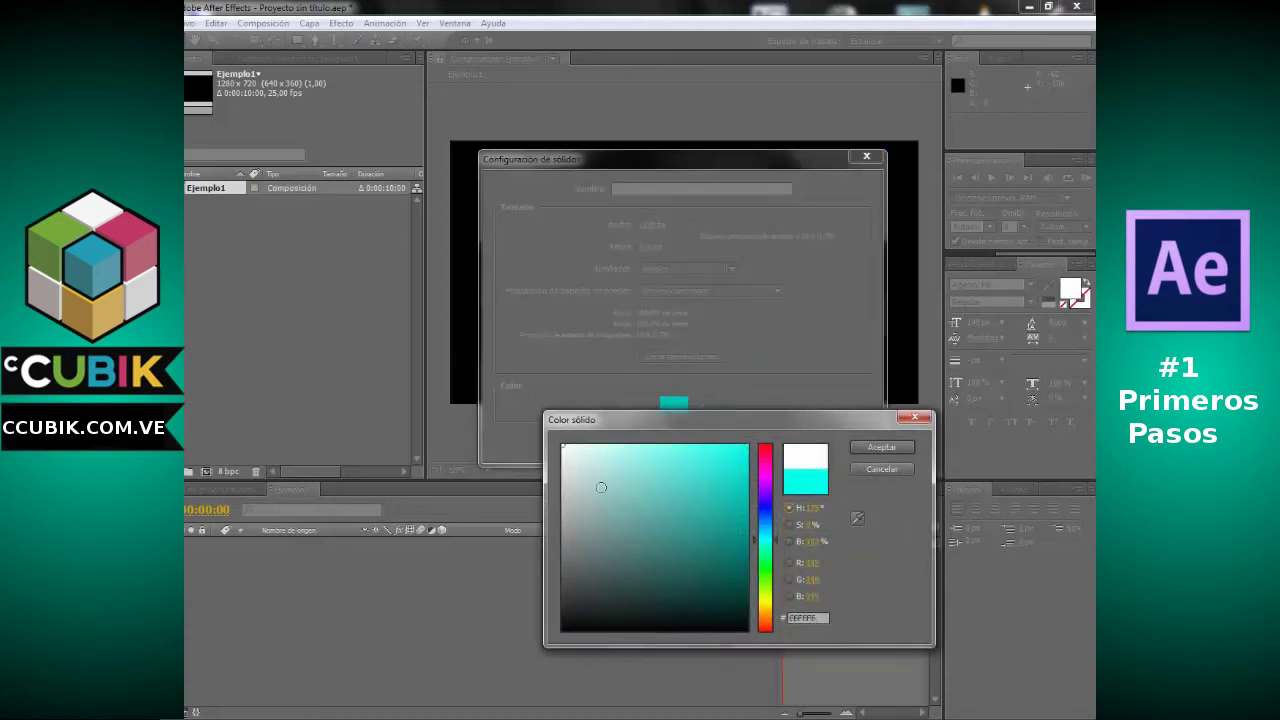
pyautogui.moveTo(776, 538); pyautogui.dragTo(776, 517)
pyautogui.click(739, 456)
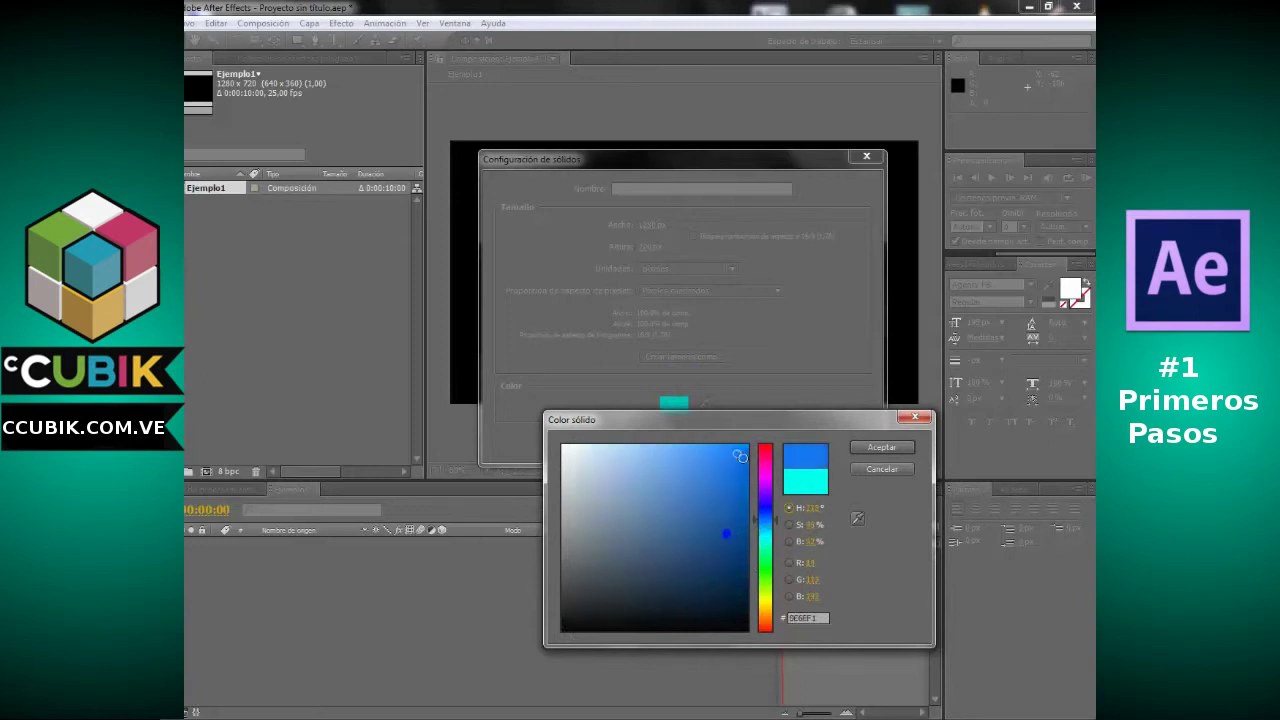
pyautogui.click(877, 447)
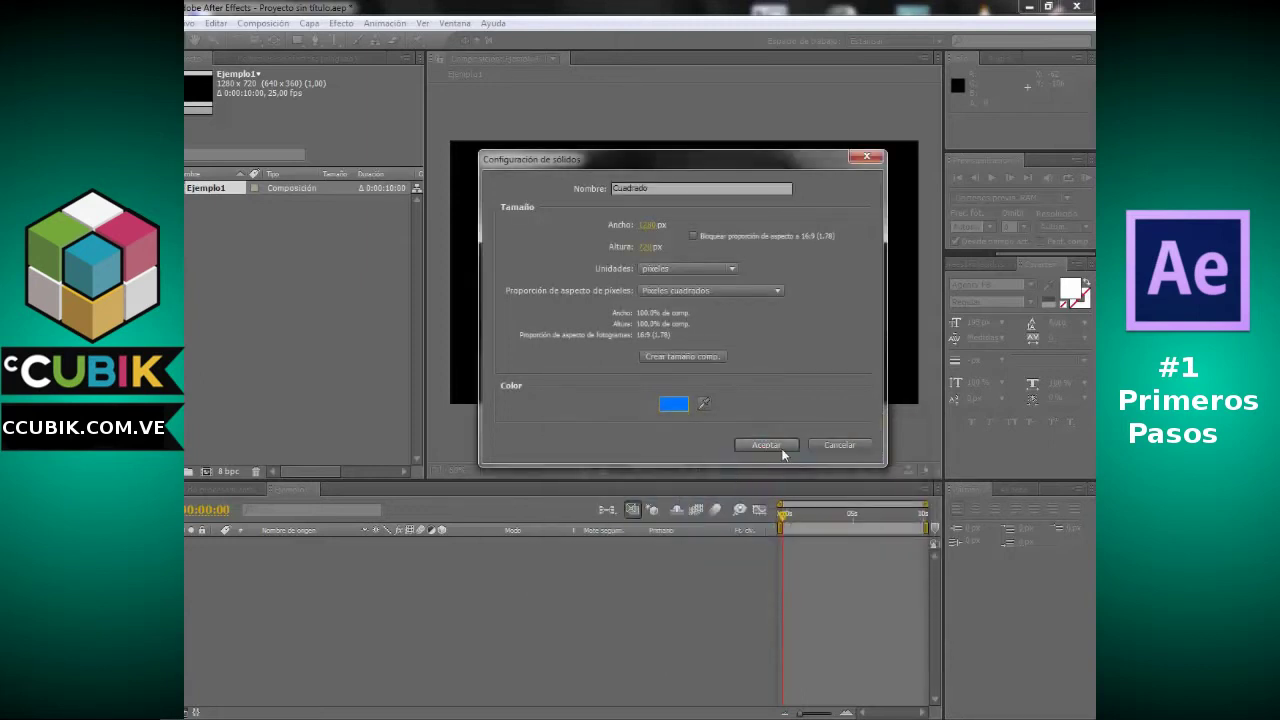
pyautogui.click(765, 445)
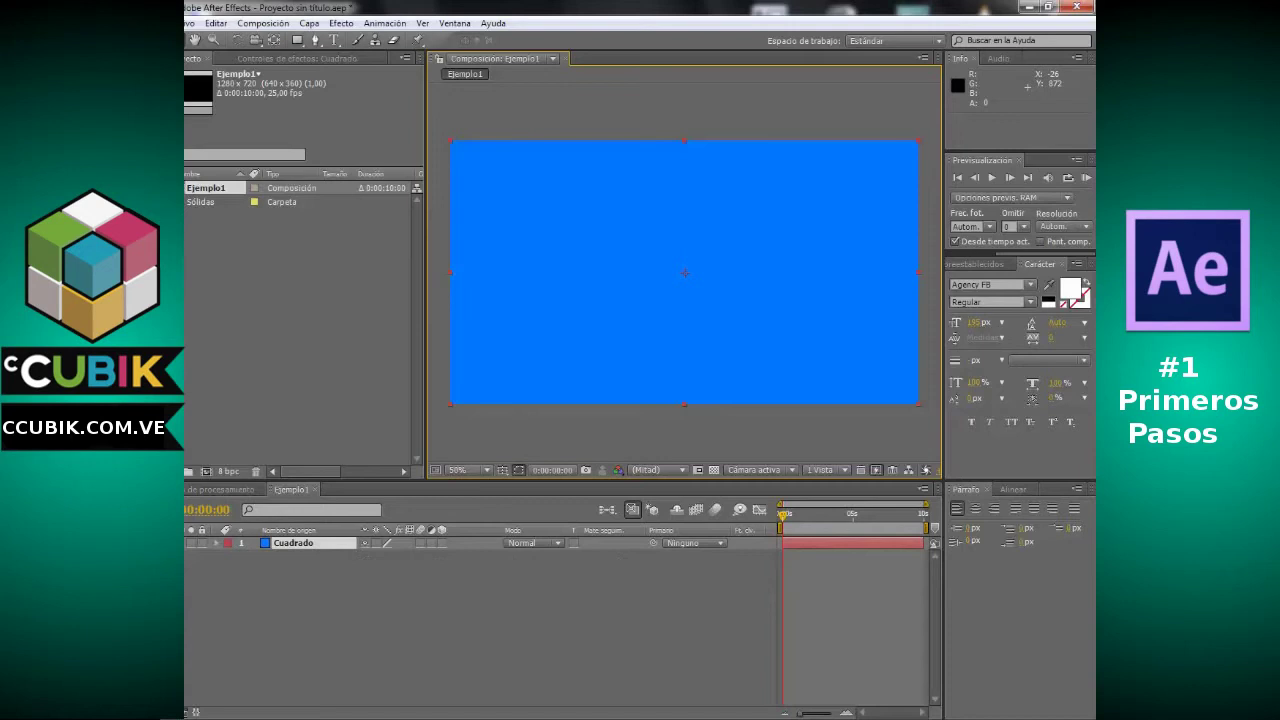
pyautogui.click(187, 202)
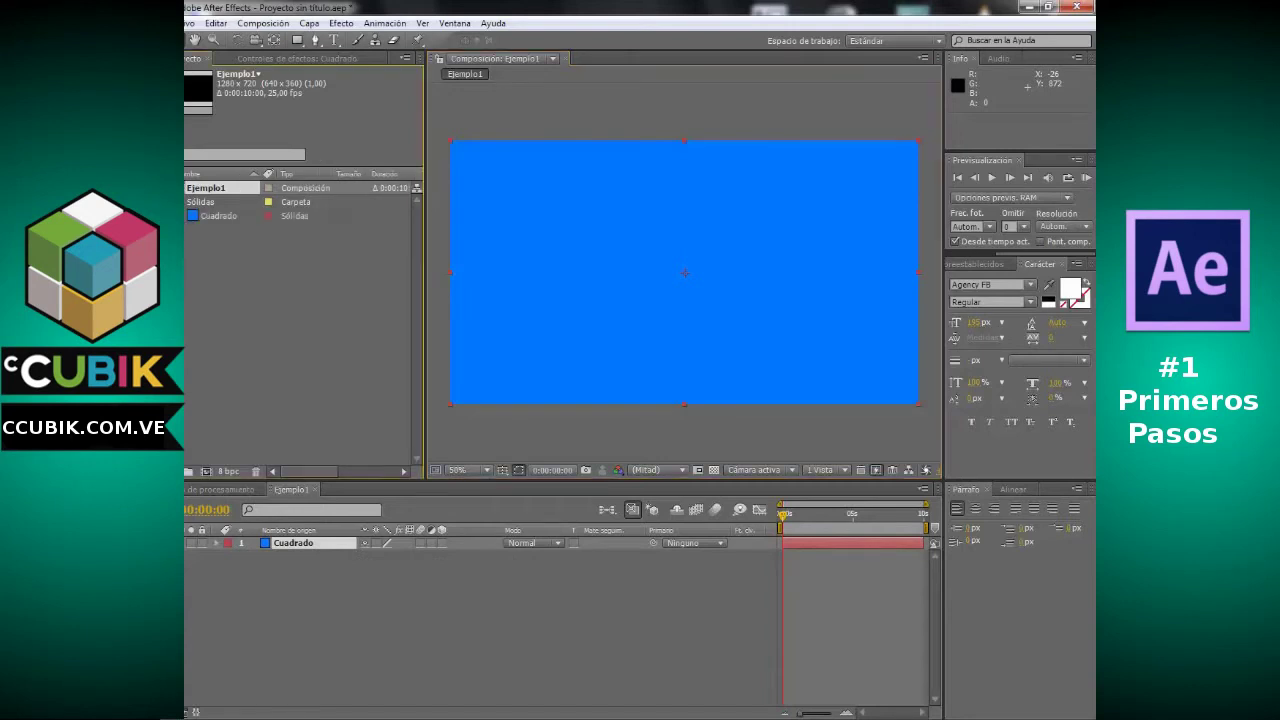
pyautogui.click(188, 202)
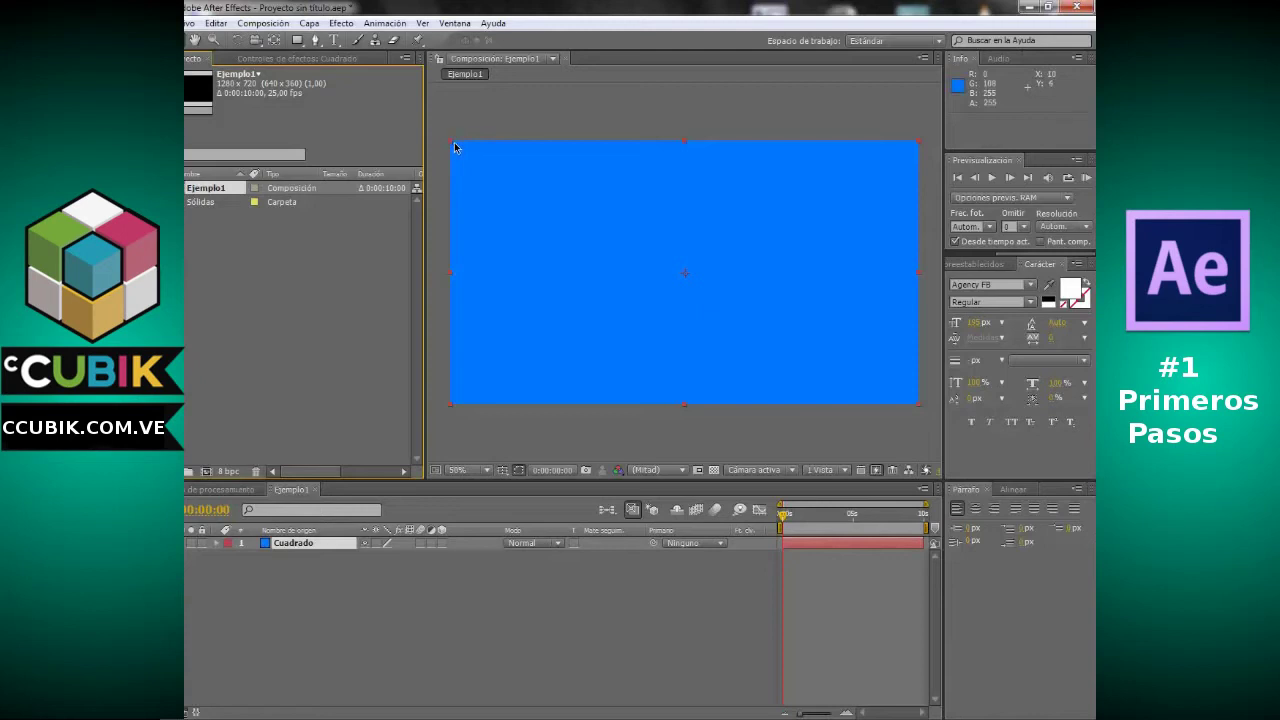
# Scale the Cuadrado solid down from its corner to a roughly half-size square
pyautogui.moveTo(451, 145)
pyautogui.mouseDown()
pyautogui.moveTo(572, 164)
pyautogui.moveTo(674, 276)
pyautogui.mouseUp()
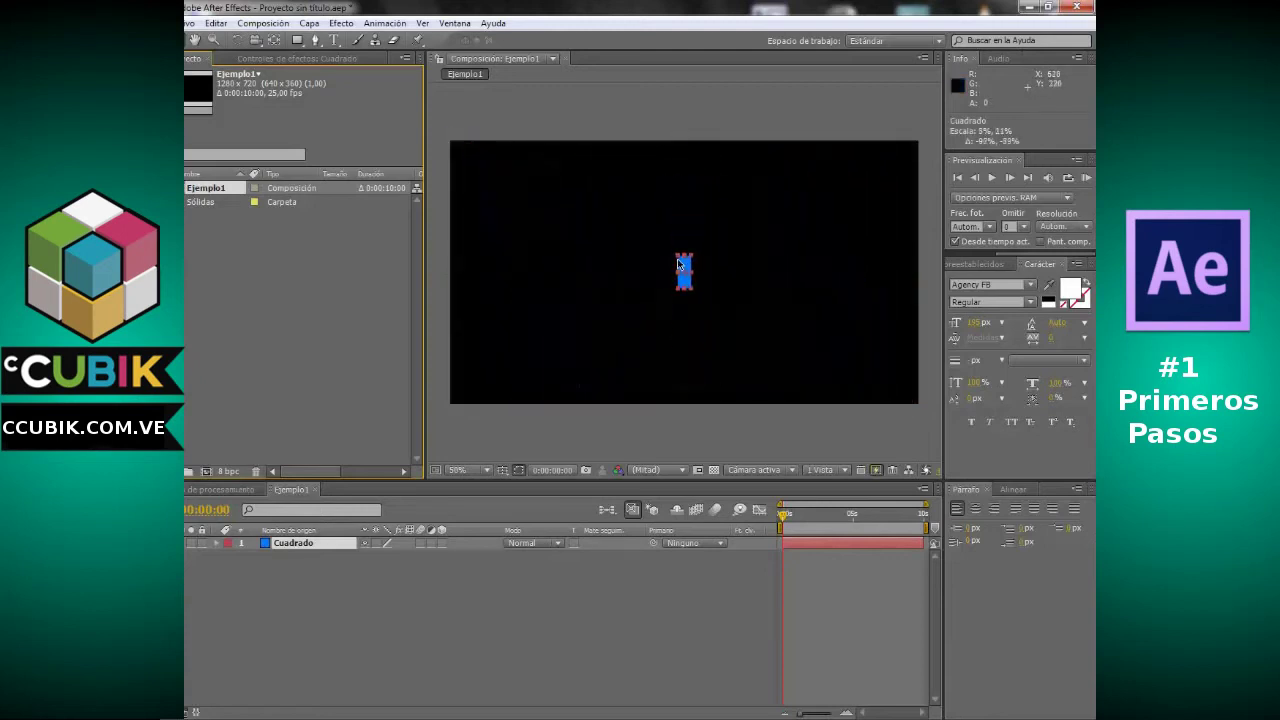
pyautogui.moveTo(674, 276)
pyautogui.mouseDown()
pyautogui.moveTo(530, 207)
pyautogui.moveTo(664, 110)
pyautogui.moveTo(461, 107)
pyautogui.mouseUp()
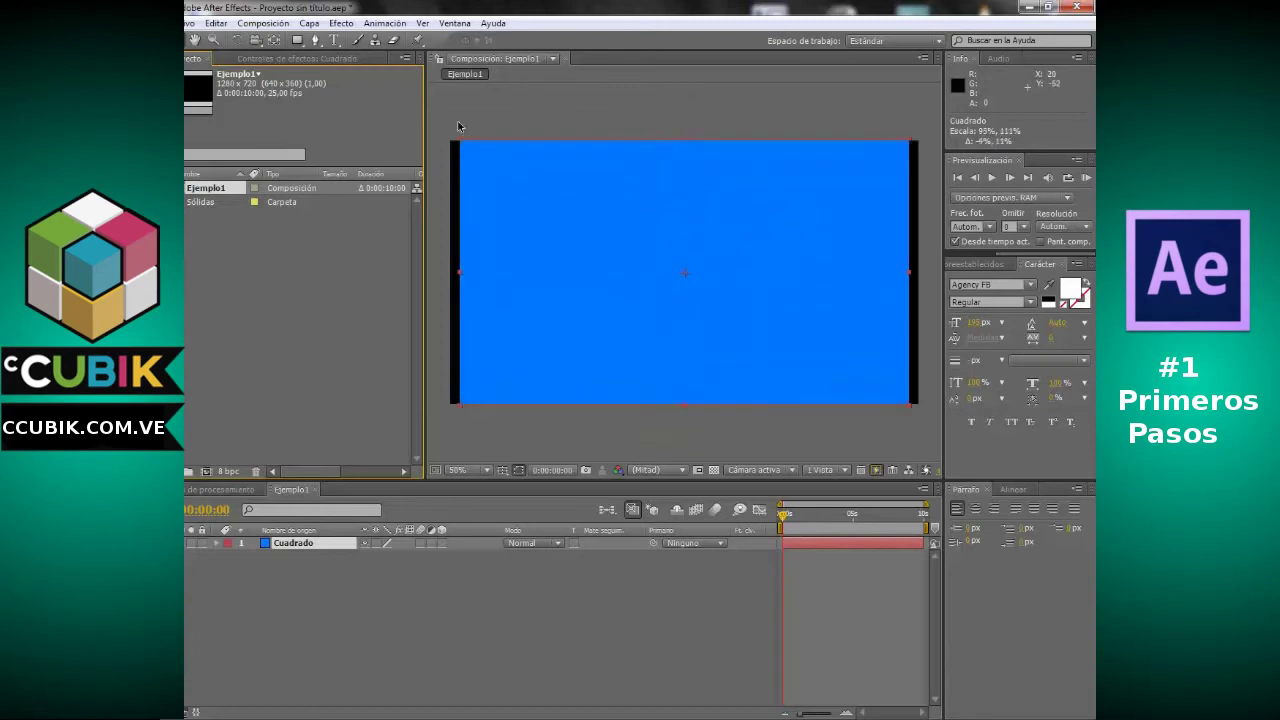
pyautogui.moveTo(461, 107); pyautogui.dragTo(486, 104)
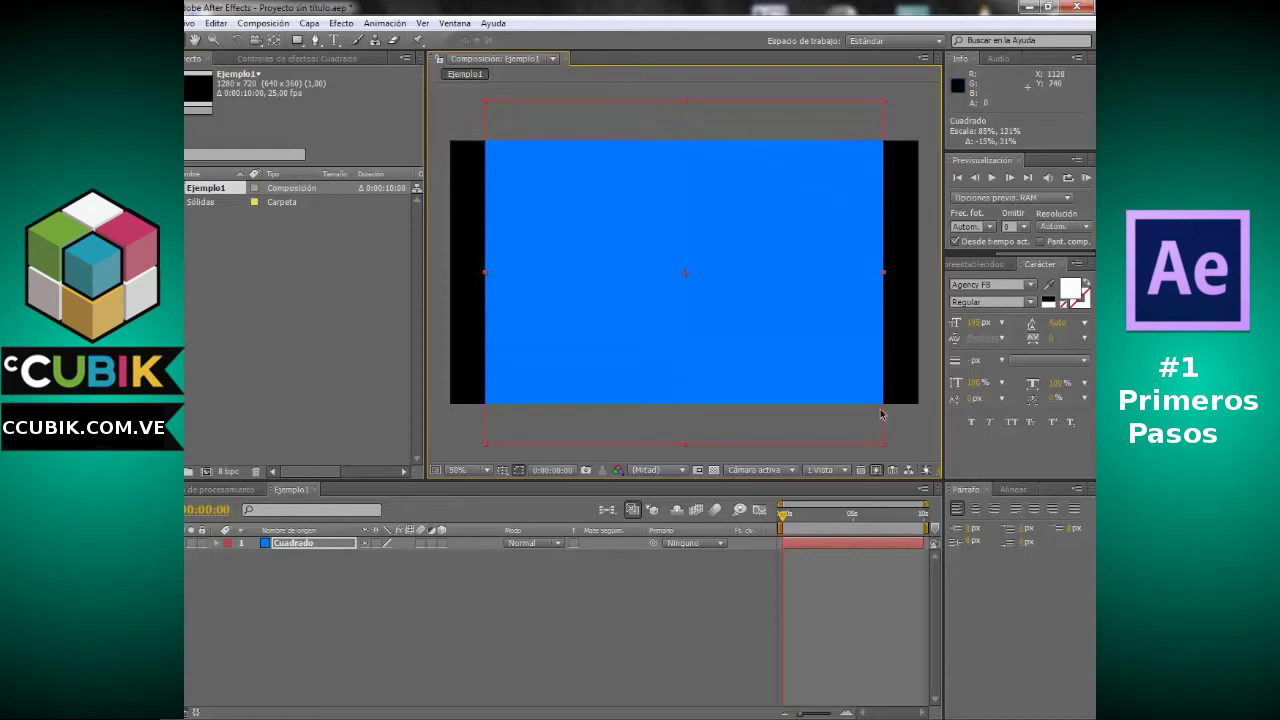
pyautogui.moveTo(487, 104)
pyautogui.mouseDown()
pyautogui.moveTo(568, 206)
pyautogui.moveTo(614, 191)
pyautogui.moveTo(630, 226)
pyautogui.mouseUp()
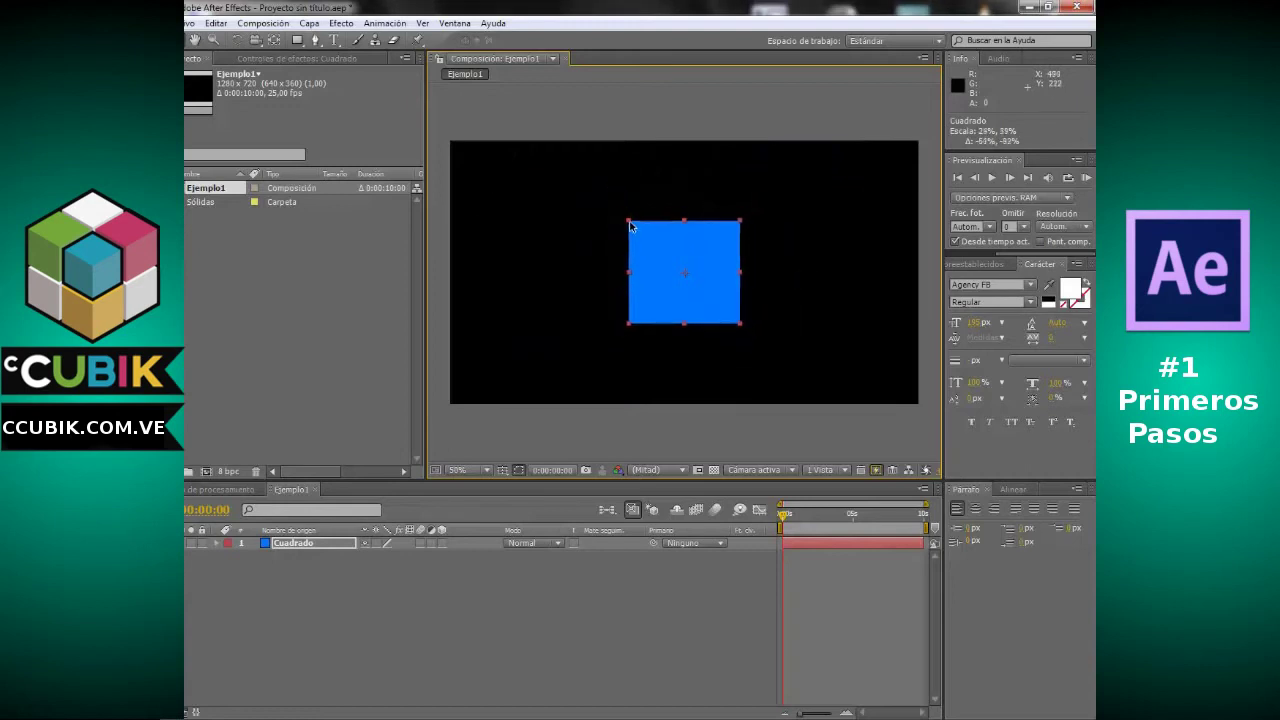
pyautogui.click(681, 116)
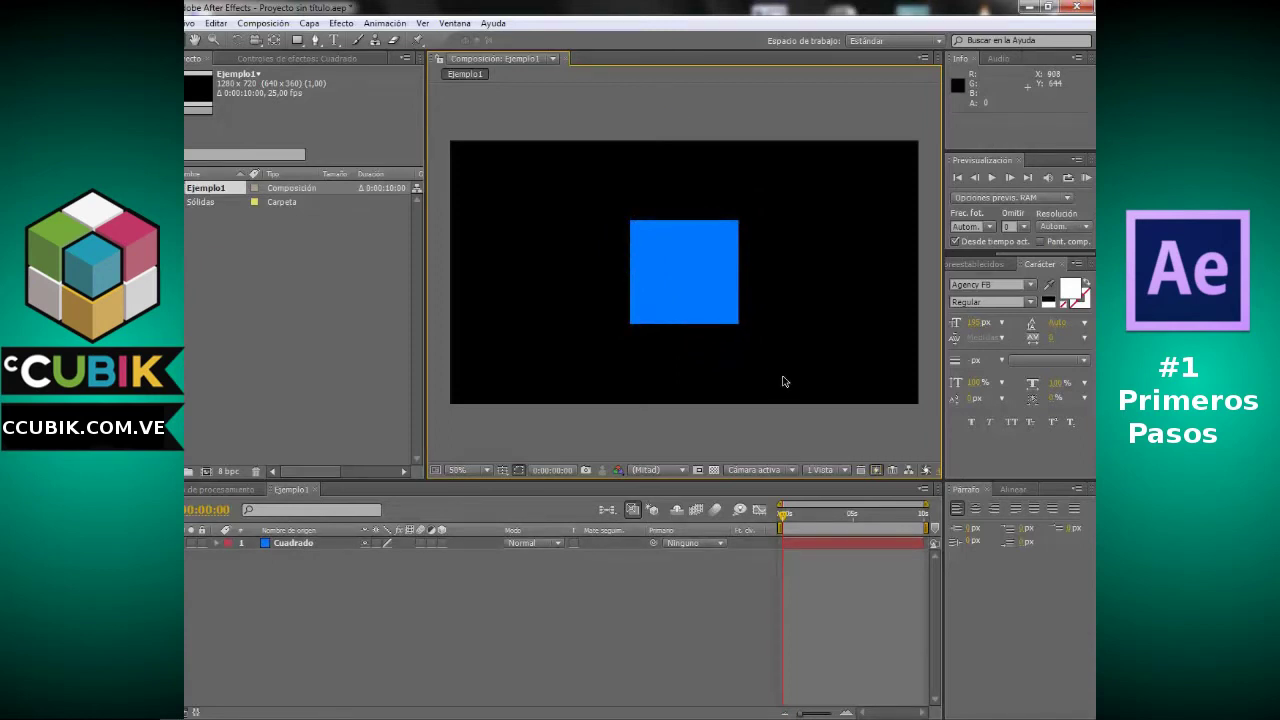
# Move the blue square into the composition's top-left corner
pyautogui.moveTo(703, 277)
pyautogui.mouseDown()
pyautogui.moveTo(551, 287)
pyautogui.moveTo(541, 269)
pyautogui.mouseUp()
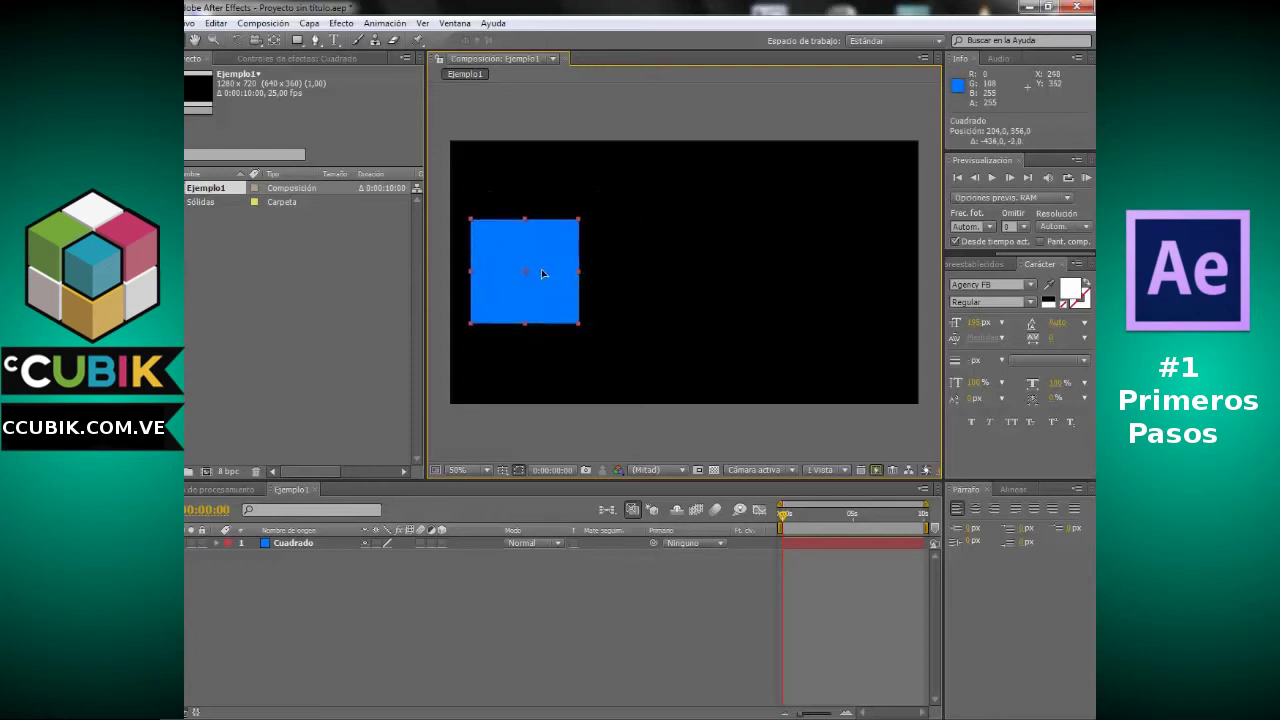
pyautogui.moveTo(543, 301)
pyautogui.mouseDown()
pyautogui.moveTo(546, 233)
pyautogui.moveTo(863, 380)
pyautogui.mouseUp()
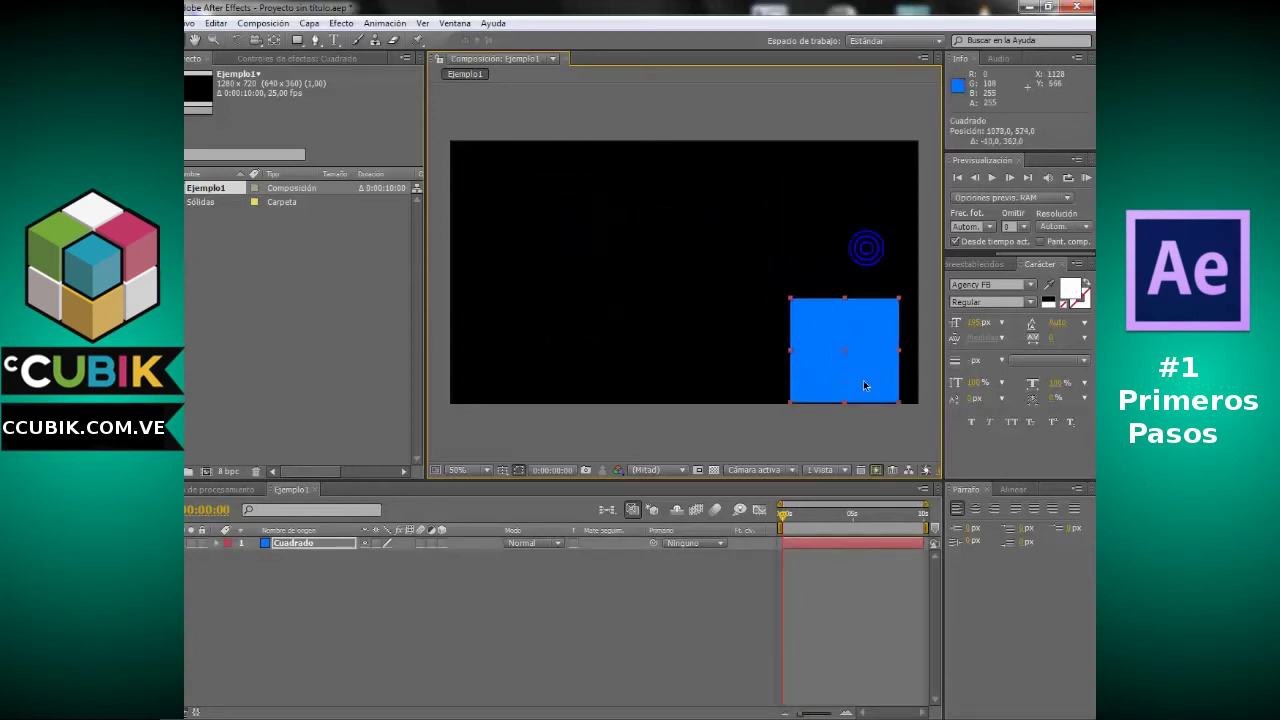
pyautogui.click(714, 347)
pyautogui.moveTo(714, 347); pyautogui.dragTo(480, 363)
pyautogui.moveTo(508, 306)
pyautogui.mouseDown()
pyautogui.moveTo(547, 191)
pyautogui.moveTo(515, 193)
pyautogui.mouseUp()
pyautogui.click(612, 270)
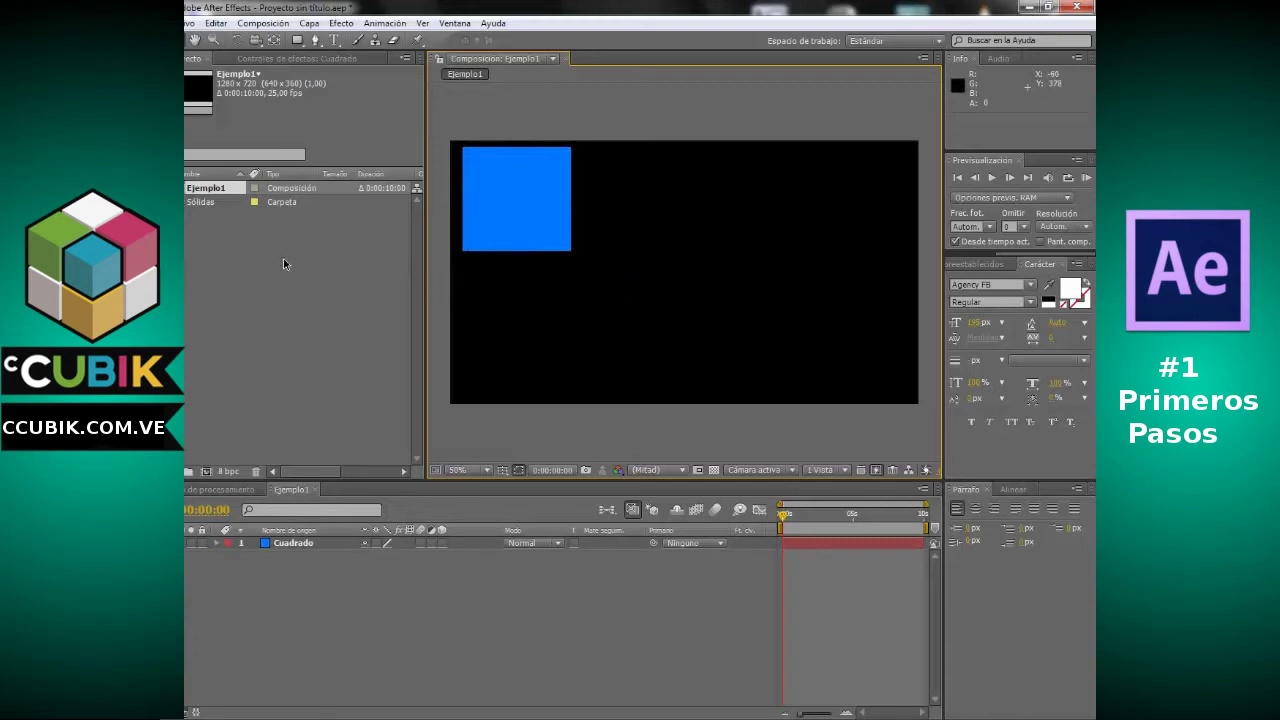
# Place the blue square slightly inset from the top-left, at position 266, 292
pyautogui.rightClick(315, 247)
pyautogui.moveTo(352, 305)
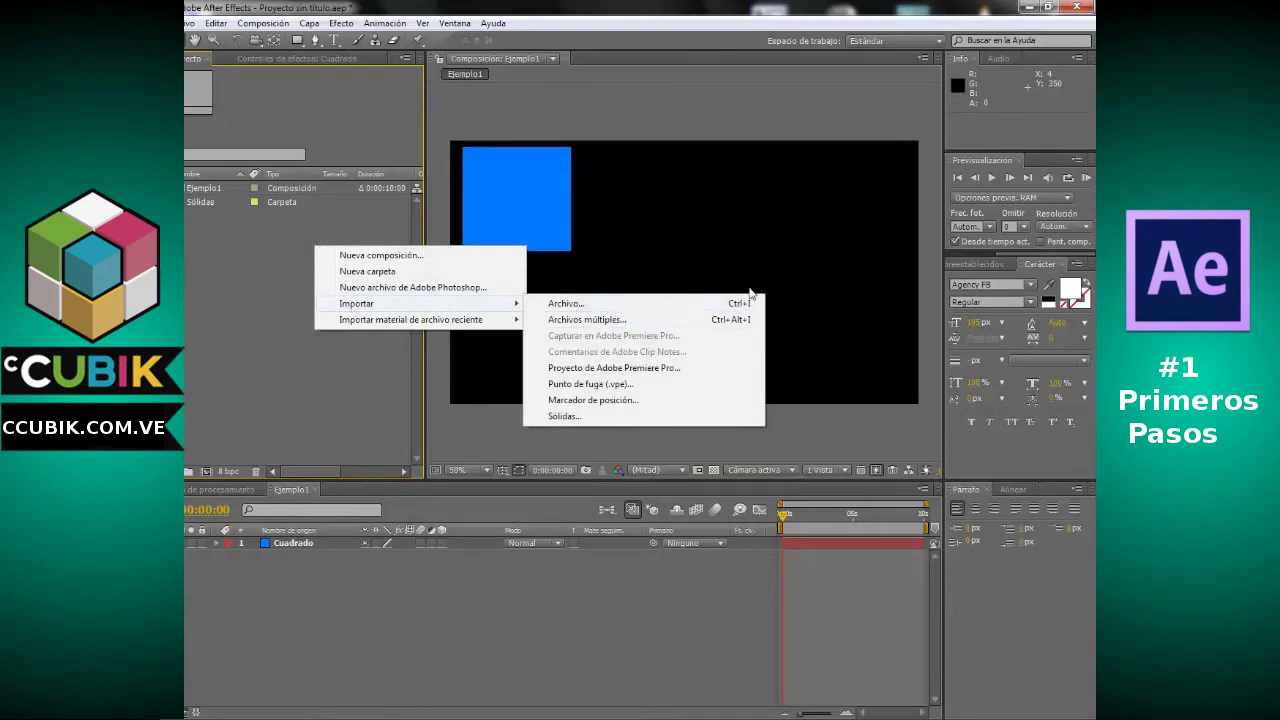
pyautogui.click(695, 216)
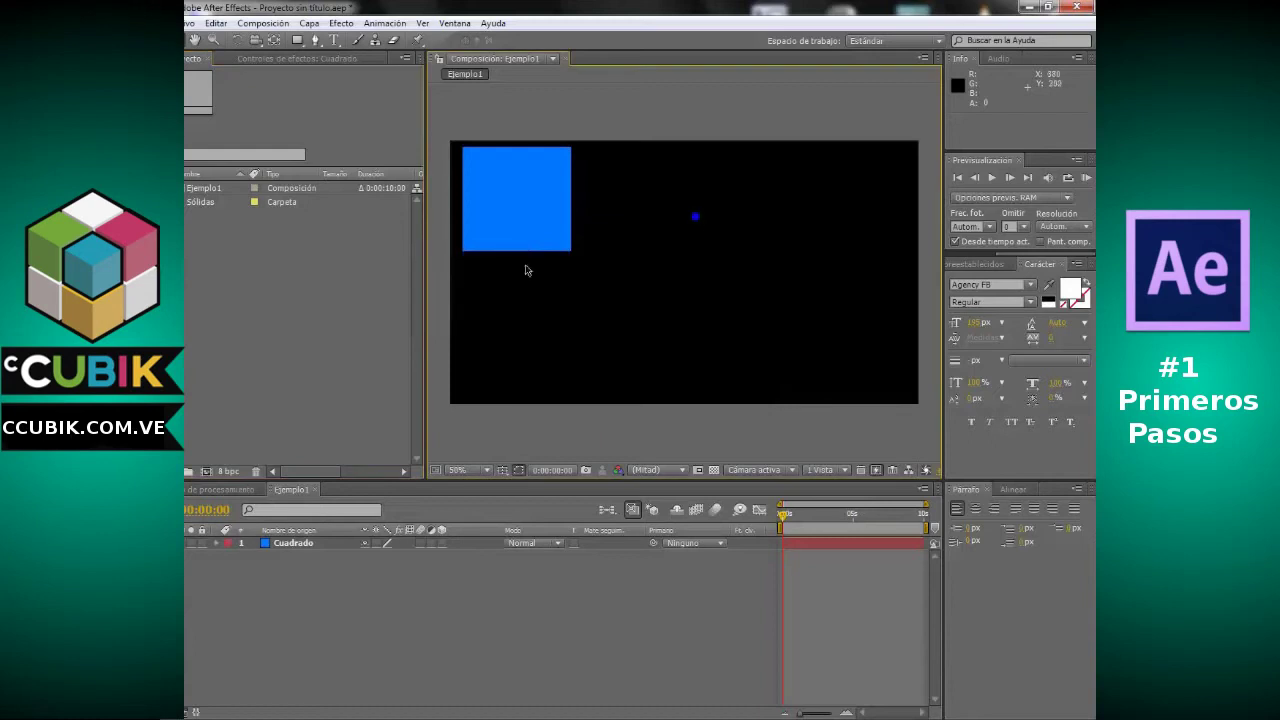
pyautogui.moveTo(517, 200); pyautogui.dragTo(505, 356)
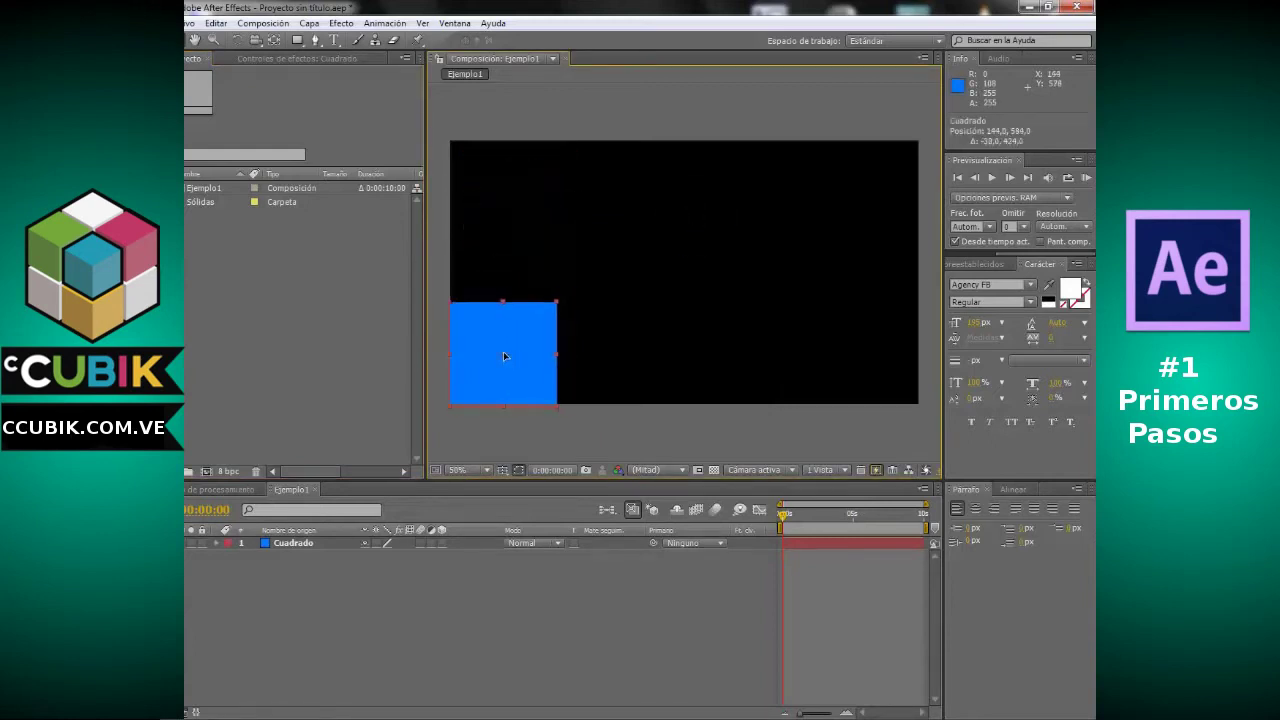
pyautogui.moveTo(523, 320)
pyautogui.mouseDown()
pyautogui.moveTo(790, 233)
pyautogui.moveTo(525, 244)
pyautogui.mouseUp()
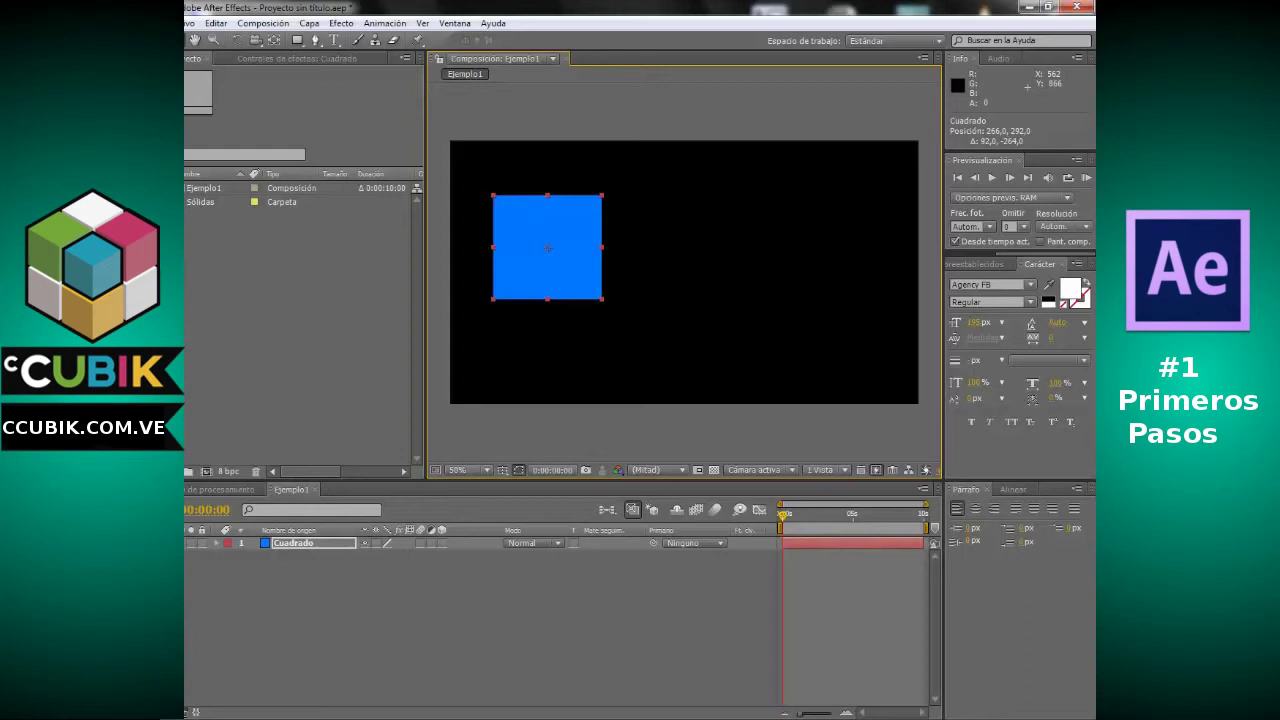
# Toggle Cuadrado's visibility off and on, then set its label colour to Azul
pyautogui.click(191, 543)
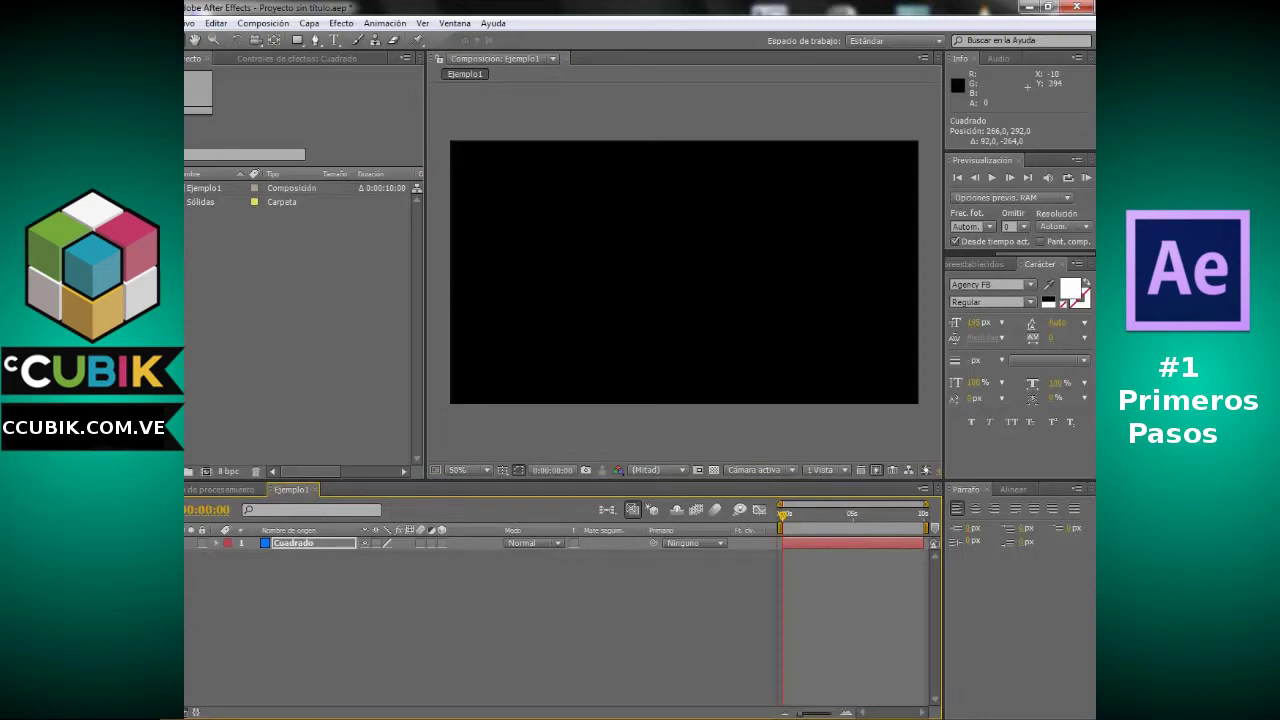
pyautogui.click(191, 543)
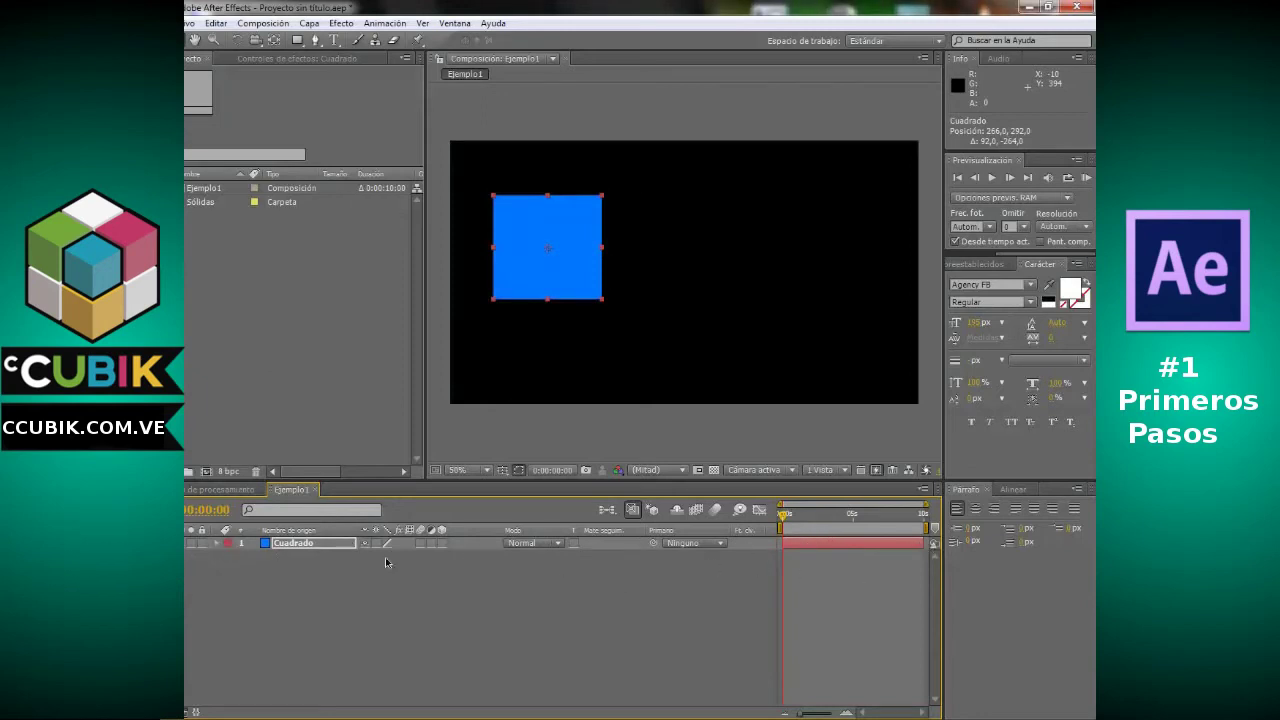
pyautogui.click(230, 546)
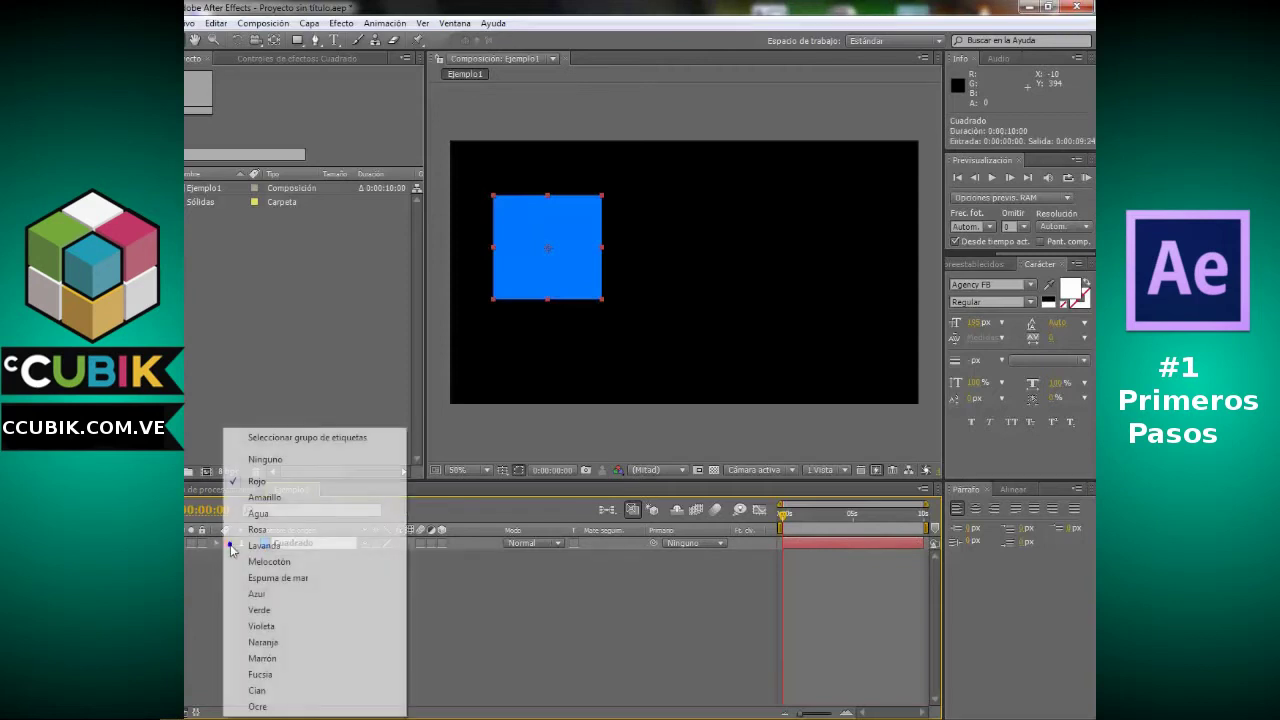
pyautogui.click(298, 595)
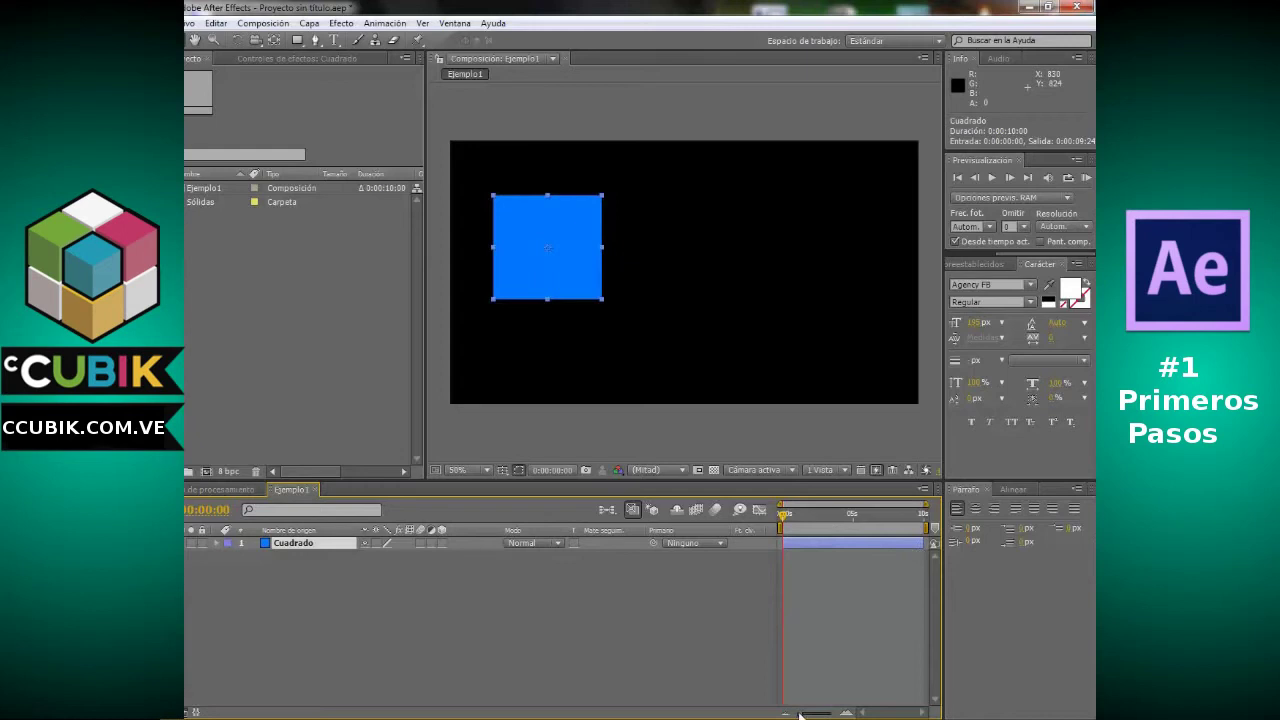
pyautogui.moveTo(806, 713); pyautogui.dragTo(823, 716)
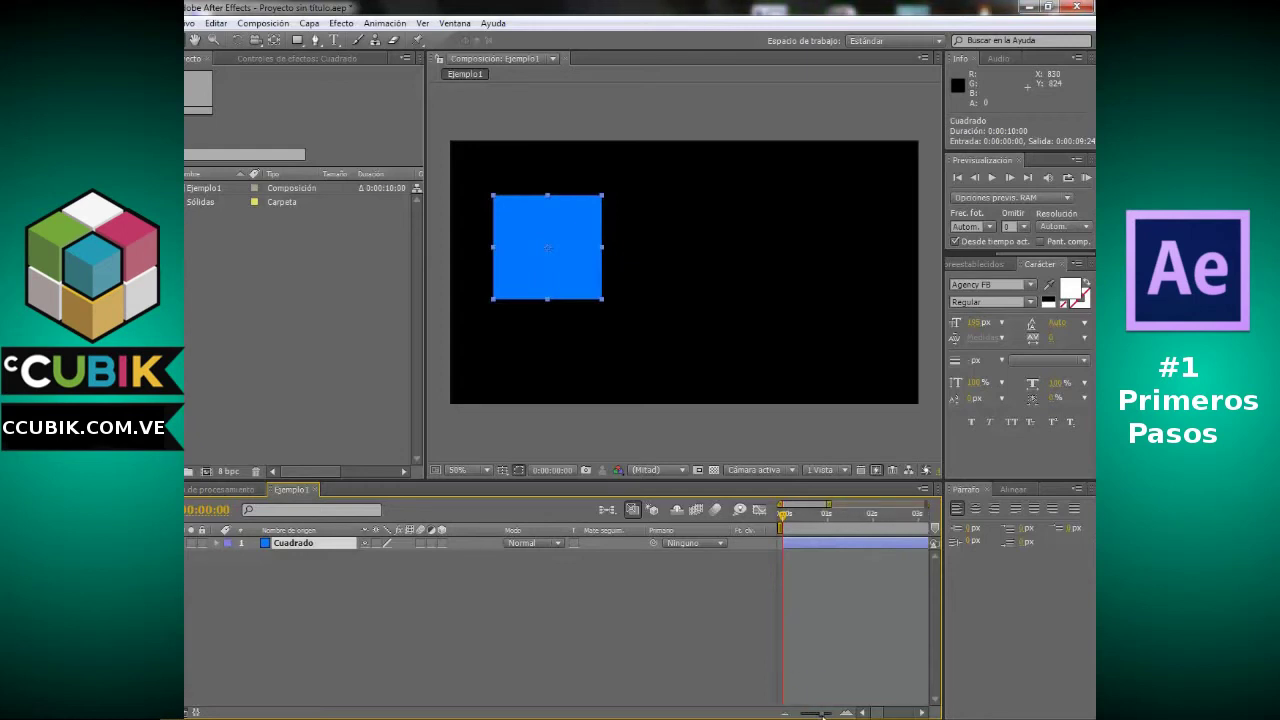
pyautogui.click(868, 514)
pyautogui.press('Home')
pyautogui.moveTo(878, 712); pyautogui.dragTo(912, 712)
pyautogui.click(922, 514)
pyautogui.press('Home')
pyautogui.moveTo(824, 715); pyautogui.dragTo(789, 716)
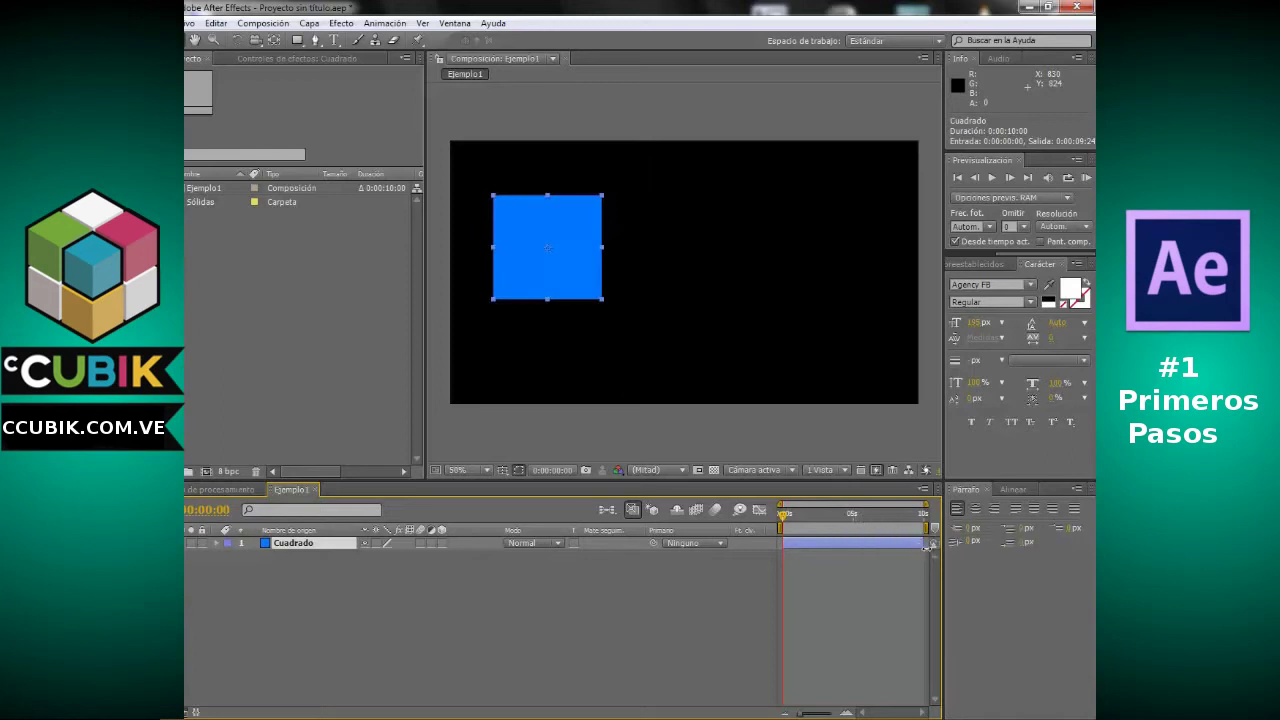
pyautogui.click(851, 515)
pyautogui.moveTo(850, 515); pyautogui.dragTo(824, 515)
pyautogui.click(827, 514)
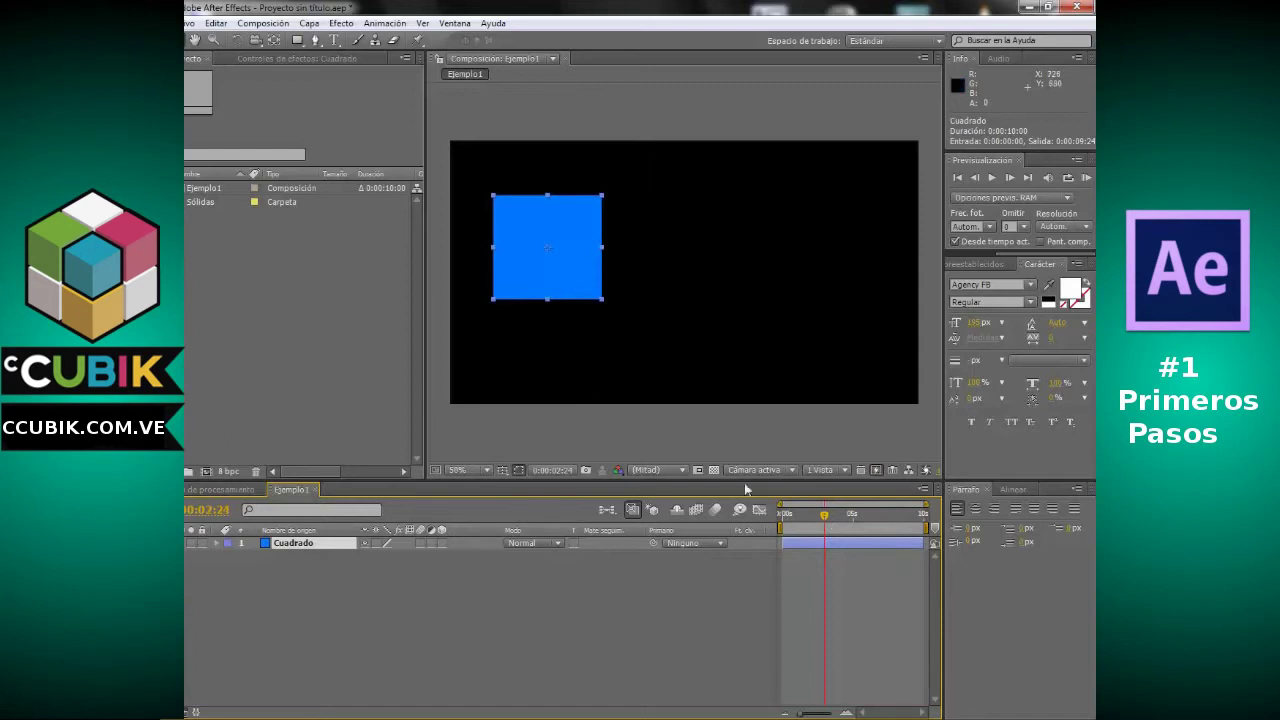
pyautogui.moveTo(826, 515); pyautogui.dragTo(848, 515)
pyautogui.moveTo(926, 545); pyautogui.dragTo(852, 545)
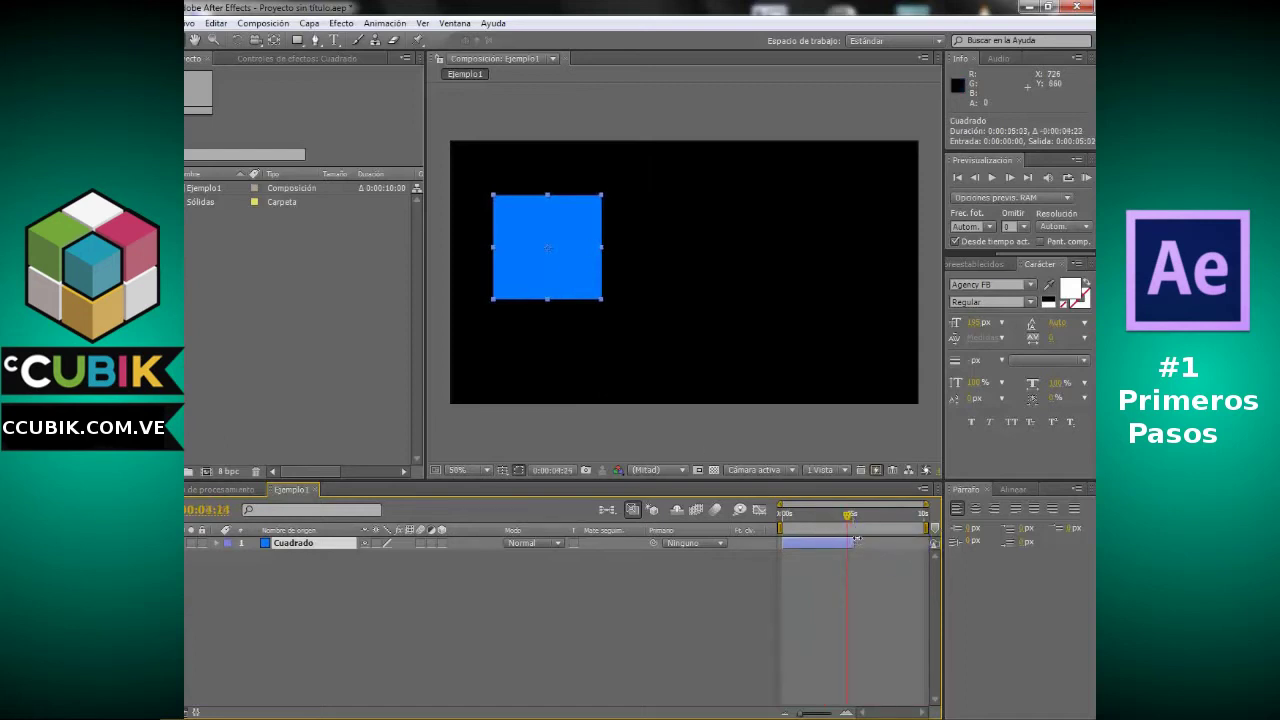
pyautogui.moveTo(851, 521)
pyautogui.mouseDown()
pyautogui.moveTo(819, 518)
pyautogui.moveTo(846, 521)
pyautogui.mouseUp()
# Slide the Cuadrado layer bar to start just after 0 s and drag its out-point near the comp's end
pyautogui.click(850, 518)
pyautogui.moveTo(853, 519); pyautogui.dragTo(858, 520)
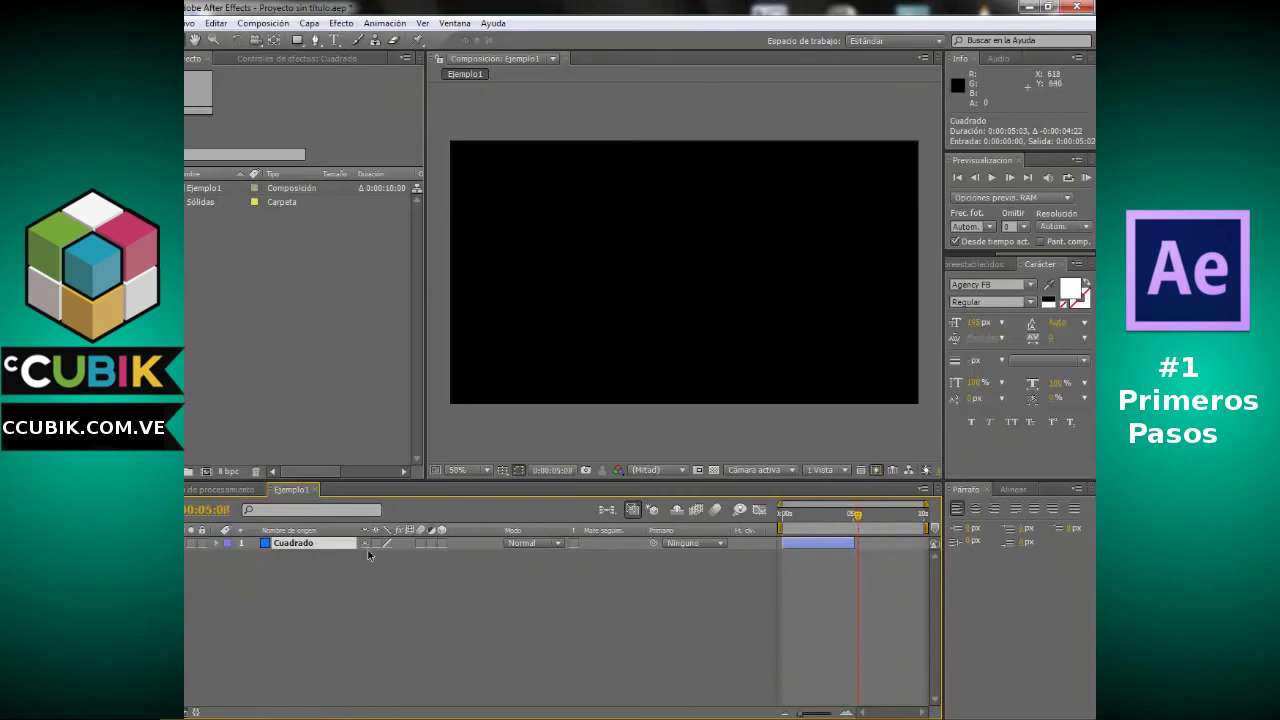
pyautogui.moveTo(856, 519)
pyautogui.mouseDown()
pyautogui.moveTo(907, 515)
pyautogui.moveTo(818, 517)
pyautogui.mouseUp()
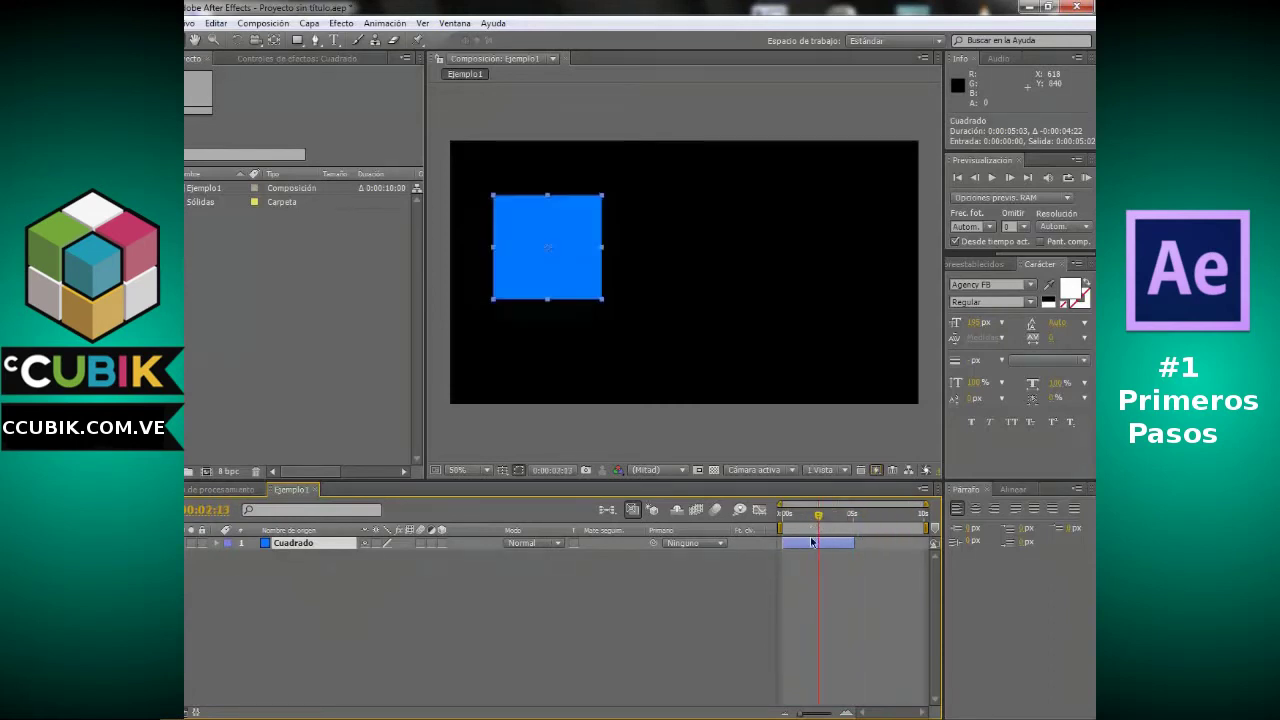
pyautogui.moveTo(808, 546); pyautogui.dragTo(885, 552)
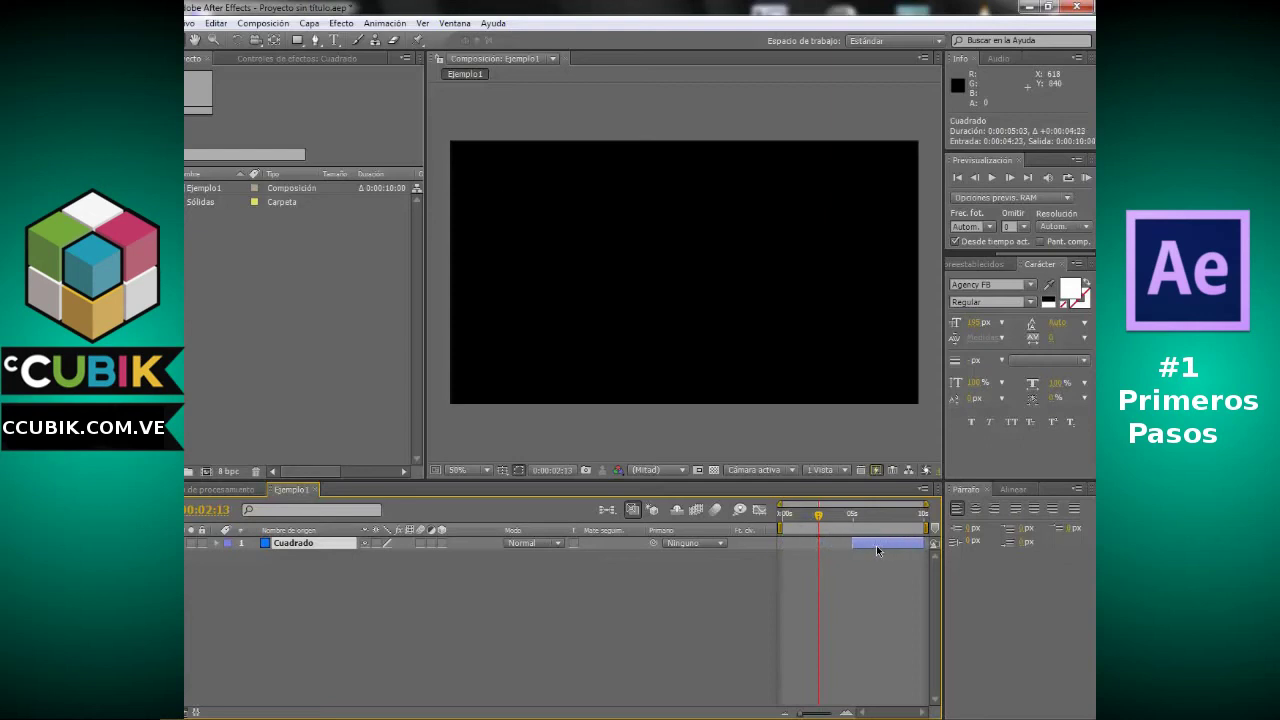
pyautogui.moveTo(822, 516)
pyautogui.mouseDown()
pyautogui.moveTo(804, 522)
pyautogui.moveTo(925, 526)
pyautogui.moveTo(831, 520)
pyautogui.moveTo(850, 545)
pyautogui.moveTo(888, 521)
pyautogui.moveTo(818, 521)
pyautogui.mouseUp()
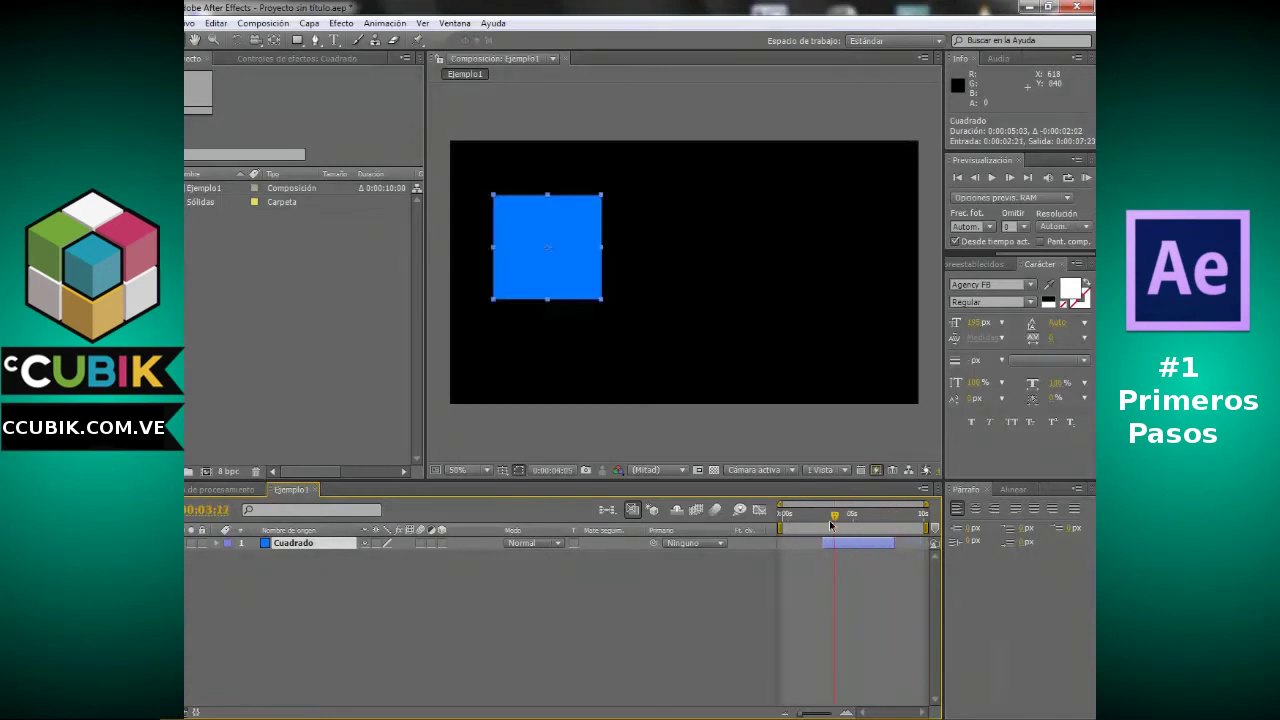
pyautogui.moveTo(826, 545)
pyautogui.mouseDown()
pyautogui.moveTo(790, 553)
pyautogui.moveTo(827, 550)
pyautogui.moveTo(862, 518)
pyautogui.moveTo(818, 522)
pyautogui.moveTo(895, 518)
pyautogui.moveTo(821, 521)
pyautogui.moveTo(852, 514)
pyautogui.mouseUp()
pyautogui.moveTo(808, 516)
pyautogui.mouseDown()
pyautogui.moveTo(783, 516)
pyautogui.moveTo(785, 543)
pyautogui.mouseUp()
pyautogui.moveTo(888, 546); pyautogui.dragTo(922, 546)
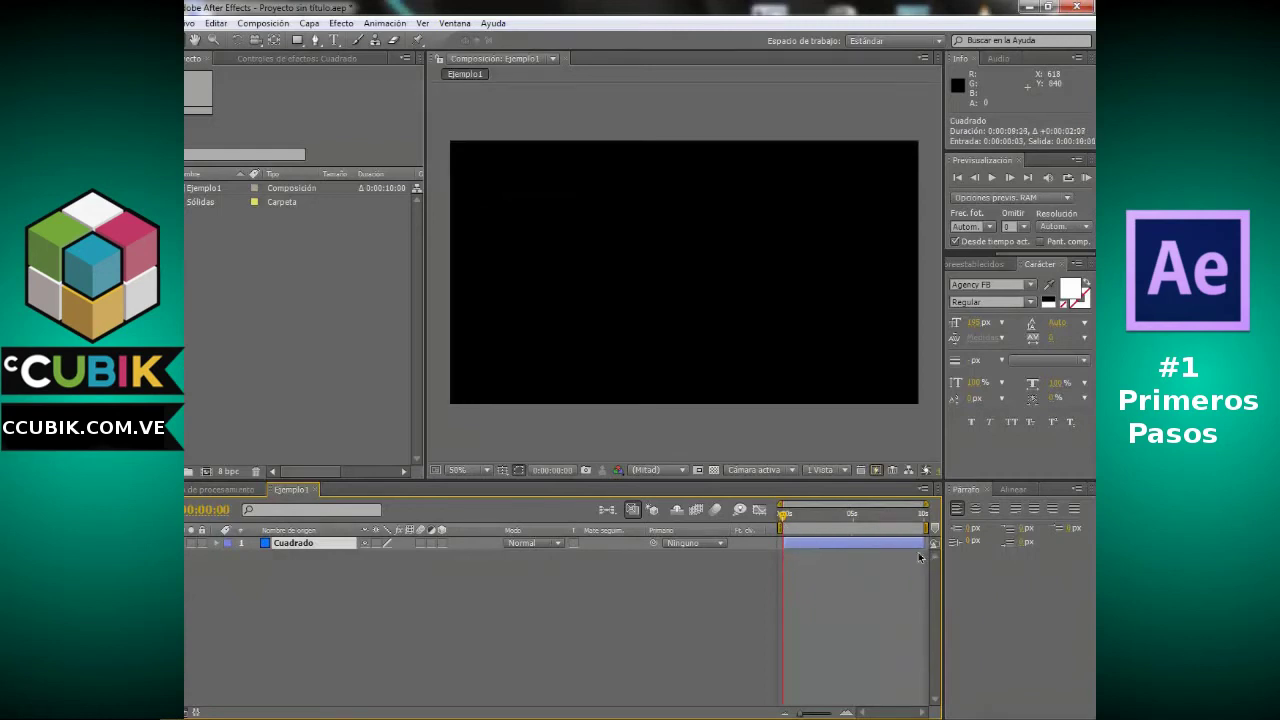
# Move the Cuadrado layer so it starts at time zero, and select it
pyautogui.click(824, 515)
pyautogui.moveTo(786, 547); pyautogui.dragTo(783, 514)
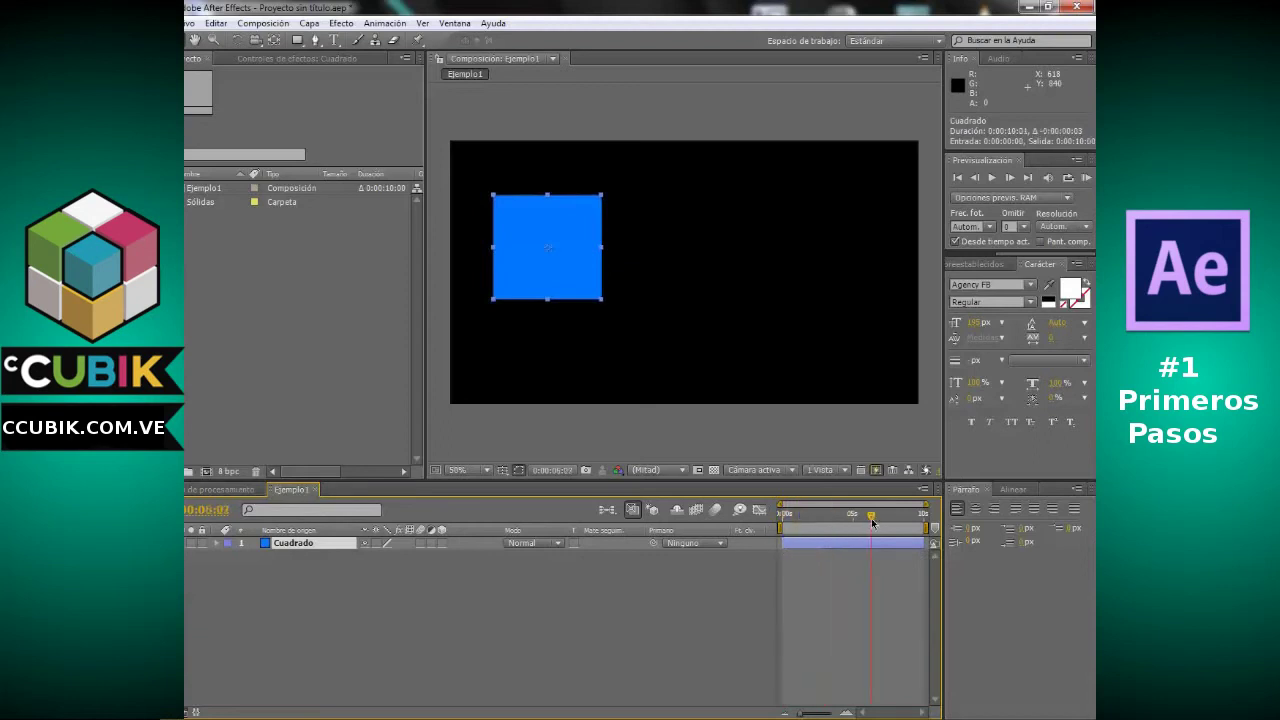
pyautogui.click(316, 546)
# Show Cuadrado's Opacidad and, after testing a few values, set it to 0%
pyautogui.press('t')
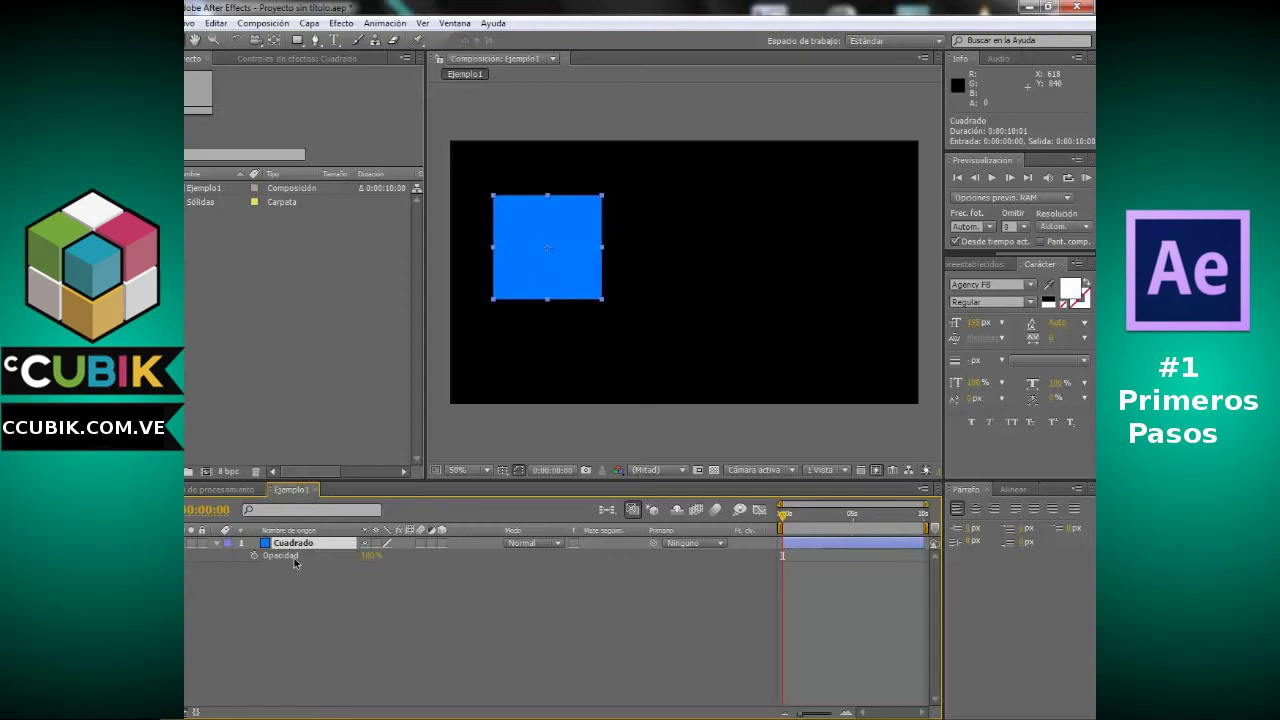
pyautogui.moveTo(820, 516); pyautogui.dragTo(826, 521)
pyautogui.hotkey('alt', 'shift', 't')
pyautogui.moveTo(372, 557)
pyautogui.mouseDown()
pyautogui.moveTo(292, 575)
pyautogui.moveTo(370, 578)
pyautogui.moveTo(376, 597)
pyautogui.moveTo(669, 573)
pyautogui.mouseUp()
pyautogui.moveTo(825, 515); pyautogui.dragTo(820, 515)
pyautogui.moveTo(368, 556); pyautogui.dragTo(356, 558)
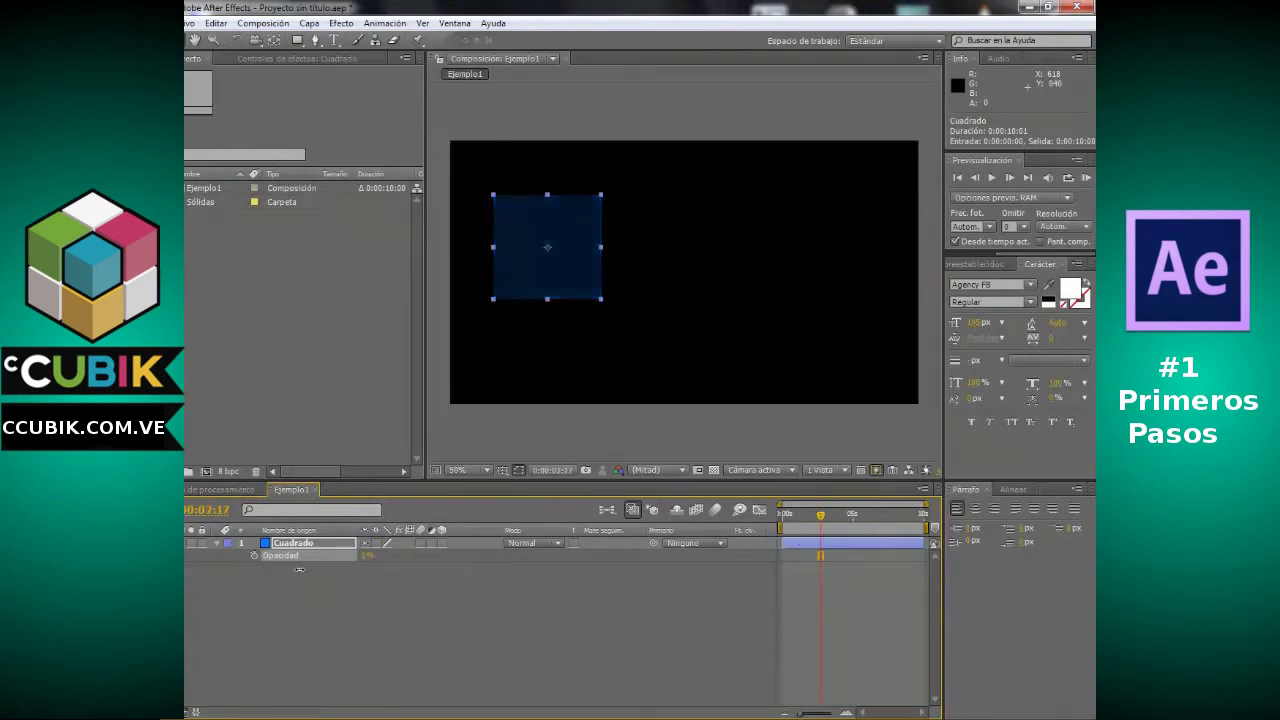
pyautogui.click(784, 514)
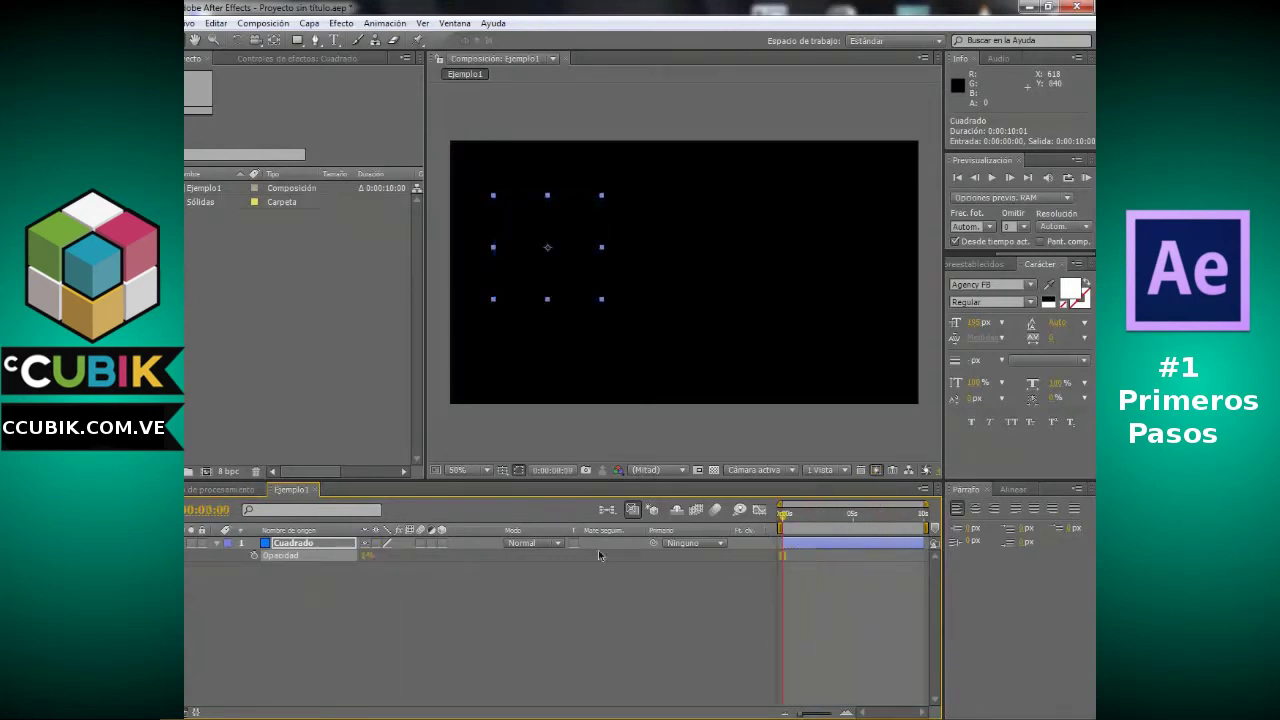
pyautogui.moveTo(367, 556); pyautogui.dragTo(605, 573)
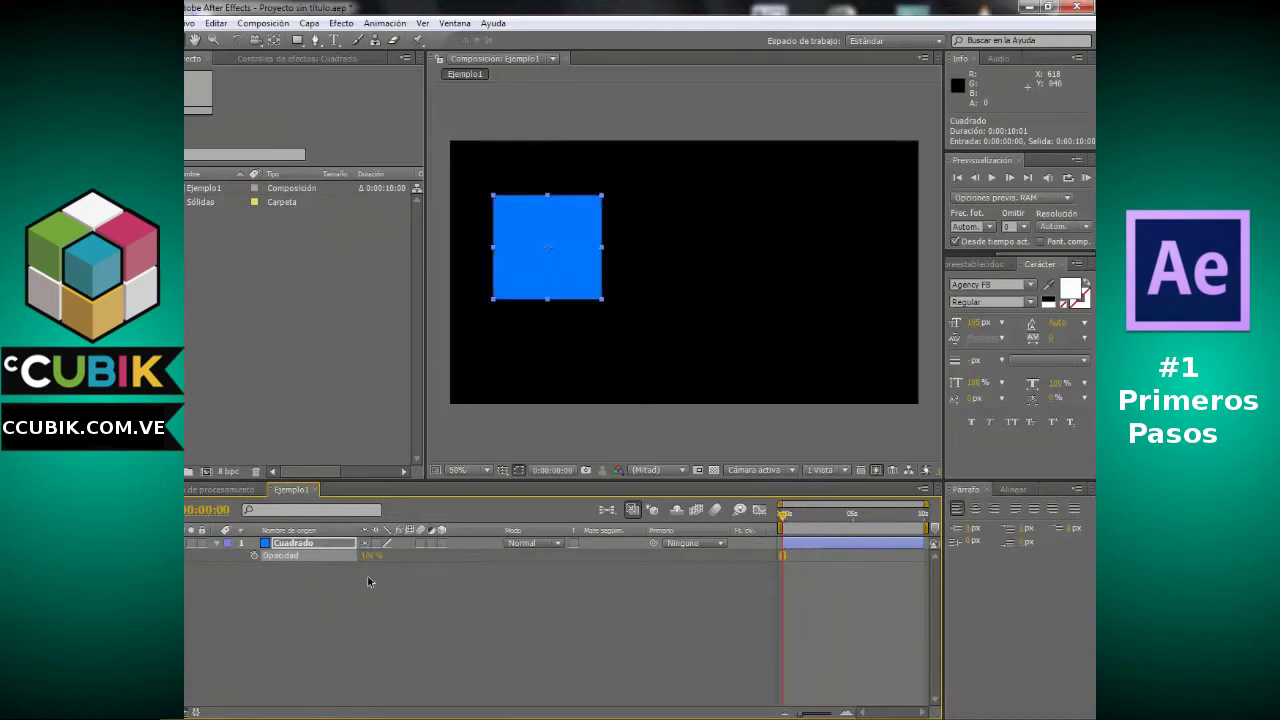
pyautogui.moveTo(376, 564); pyautogui.dragTo(264, 571)
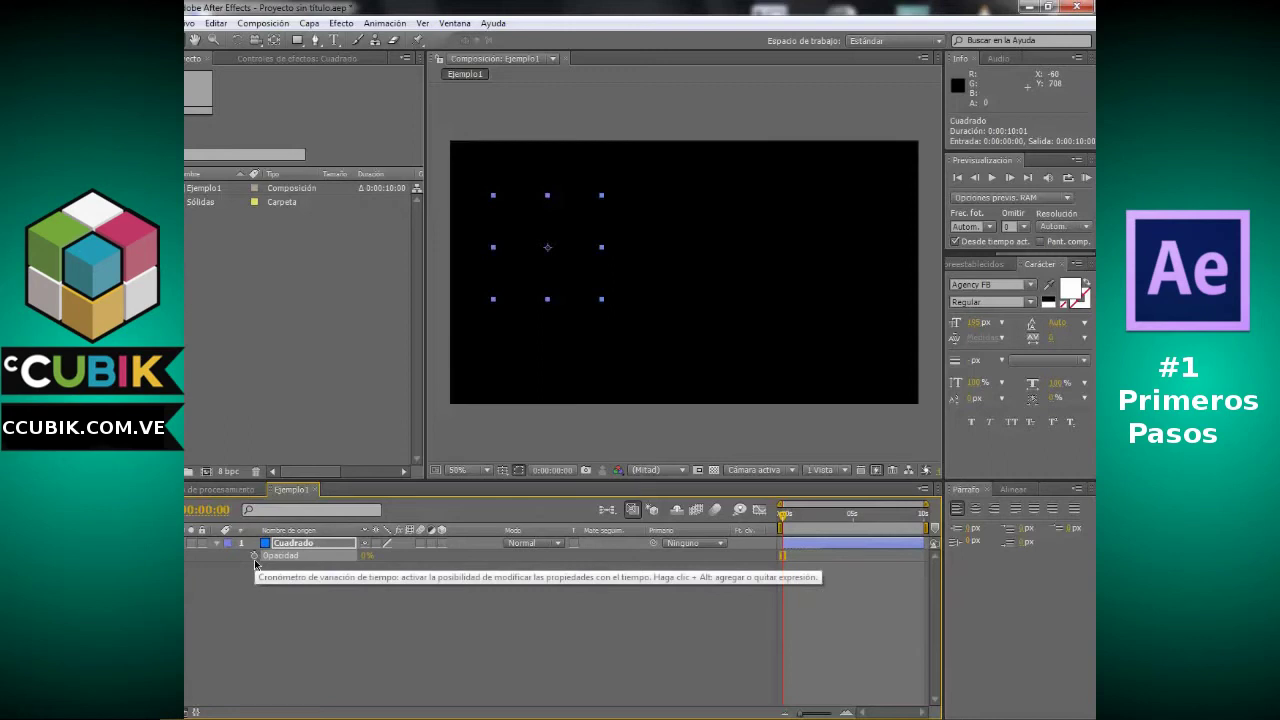
# Keyframe Opacidad at 0% at 0:00:00:00 and 100% at about 0:00:01:15
pyautogui.click(254, 557)
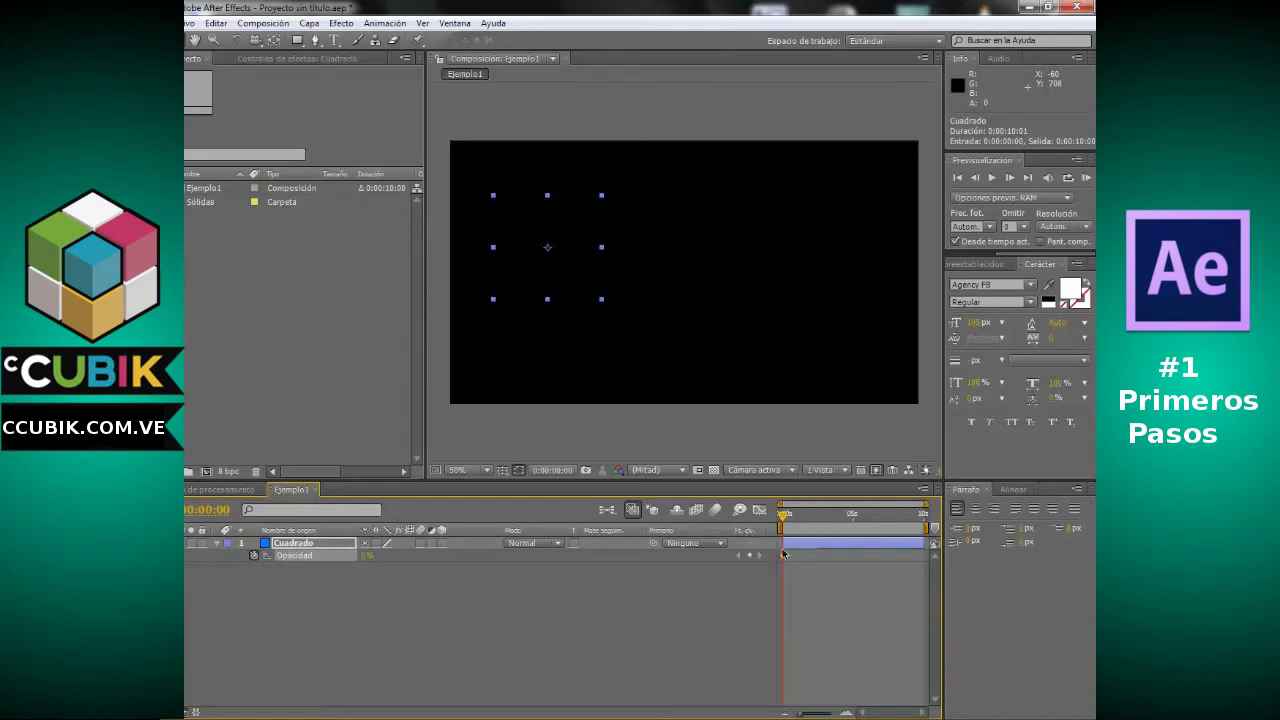
pyautogui.moveTo(784, 558)
pyautogui.moveTo(783, 516); pyautogui.dragTo(807, 516)
pyautogui.press('Home')
pyautogui.click(799, 518)
pyautogui.moveTo(800, 520); pyautogui.dragTo(804, 520)
pyautogui.click(368, 558)
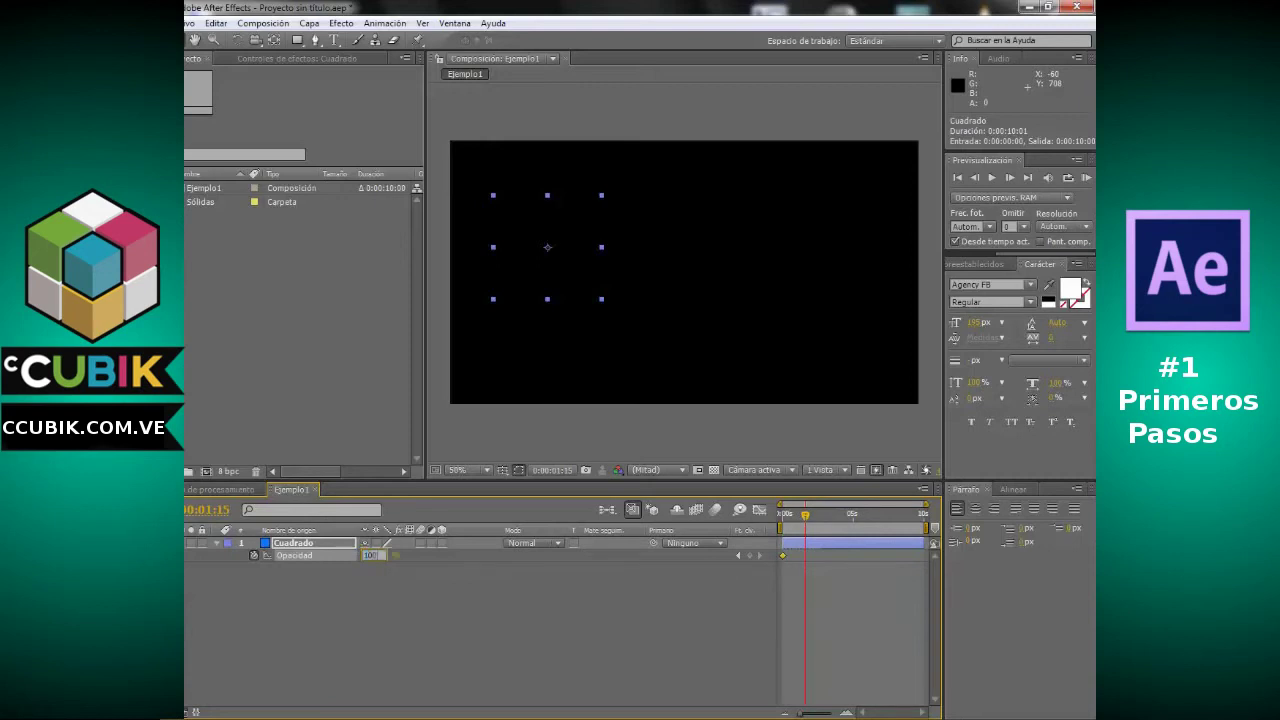
pyautogui.press('Return')
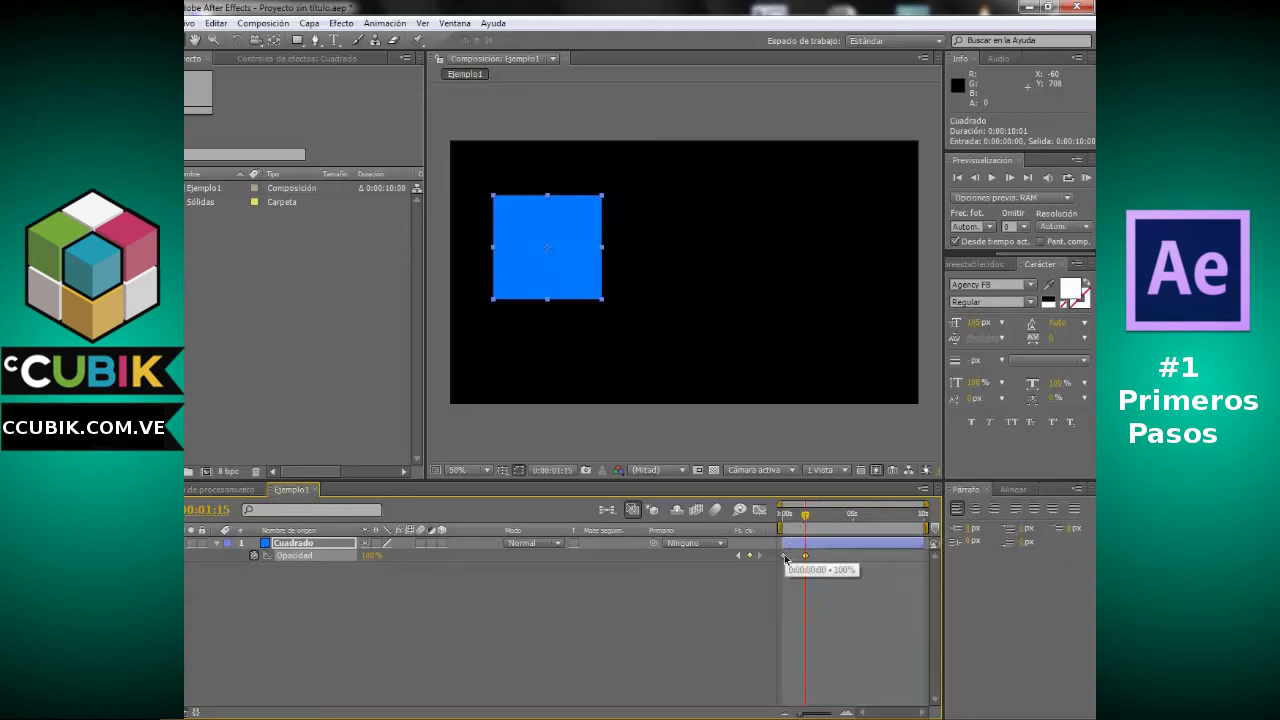
# Check the 0% and 100% opacity keyframes and scrub through the fade-in up to 1:15
pyautogui.click(784, 556)
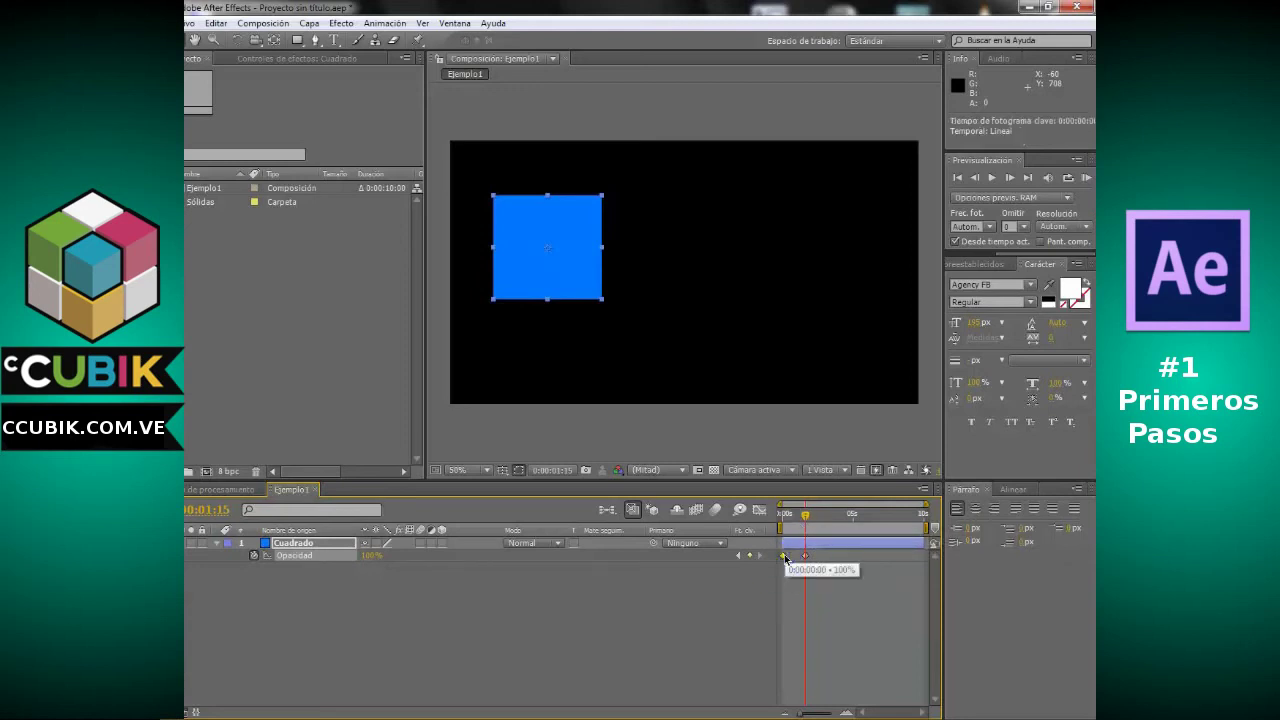
pyautogui.moveTo(805, 556)
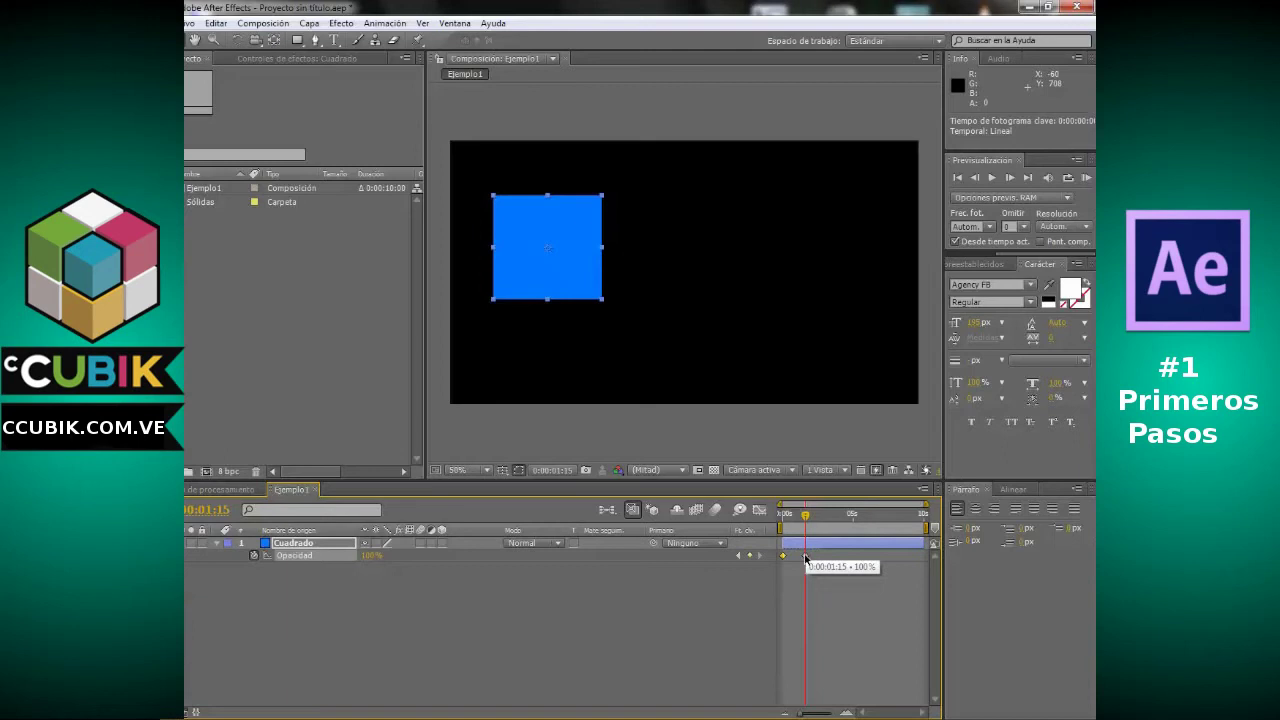
pyautogui.click(805, 556)
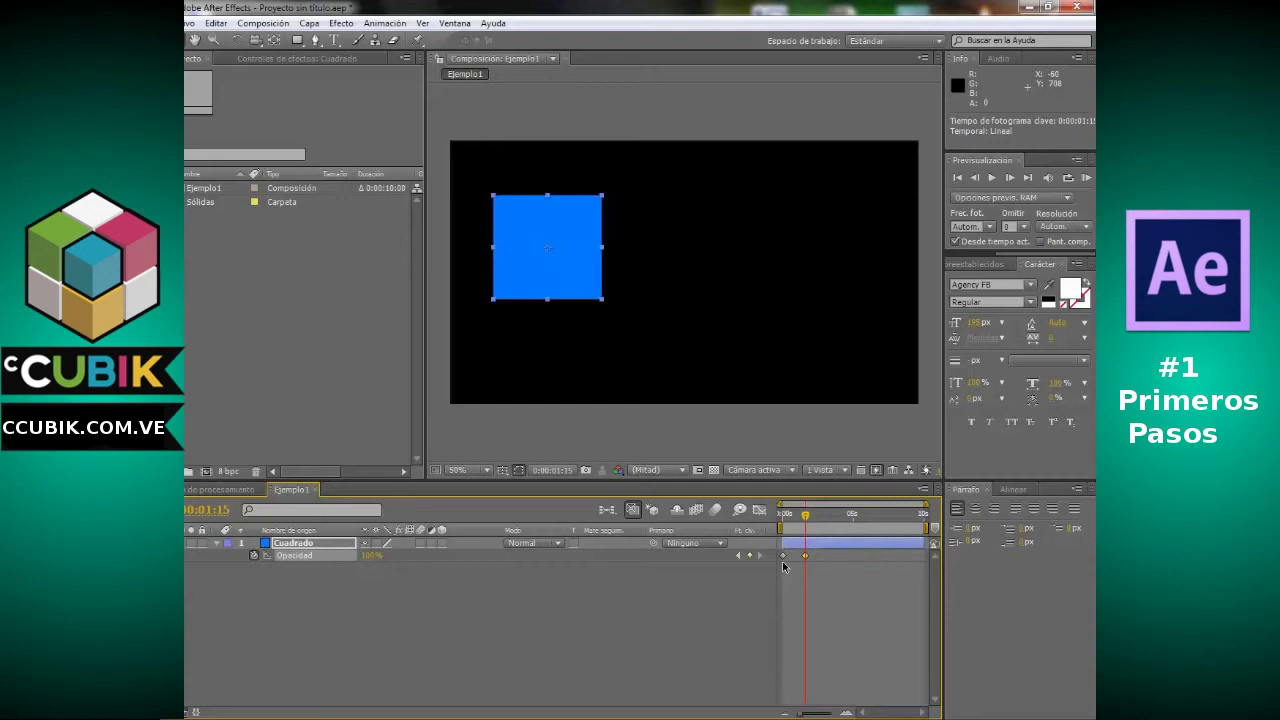
pyautogui.click(782, 555)
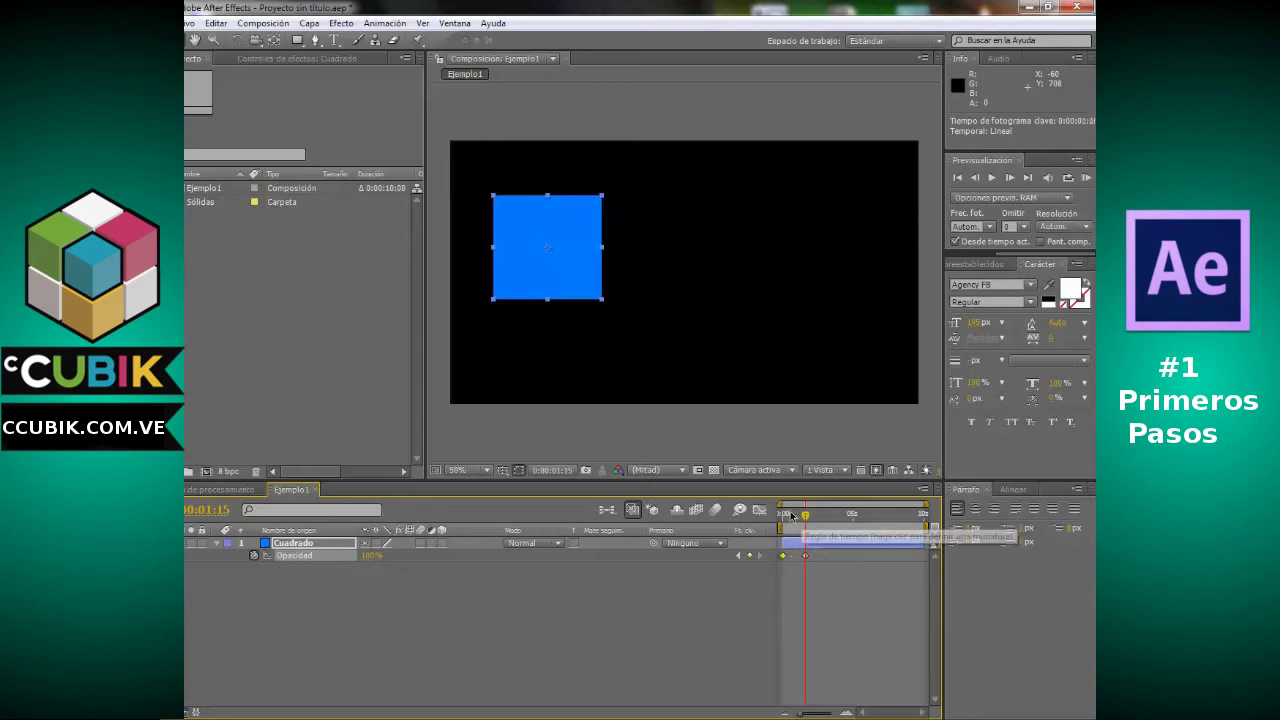
pyautogui.moveTo(787, 516)
pyautogui.mouseDown()
pyautogui.moveTo(806, 517)
pyautogui.moveTo(782, 516)
pyautogui.mouseUp()
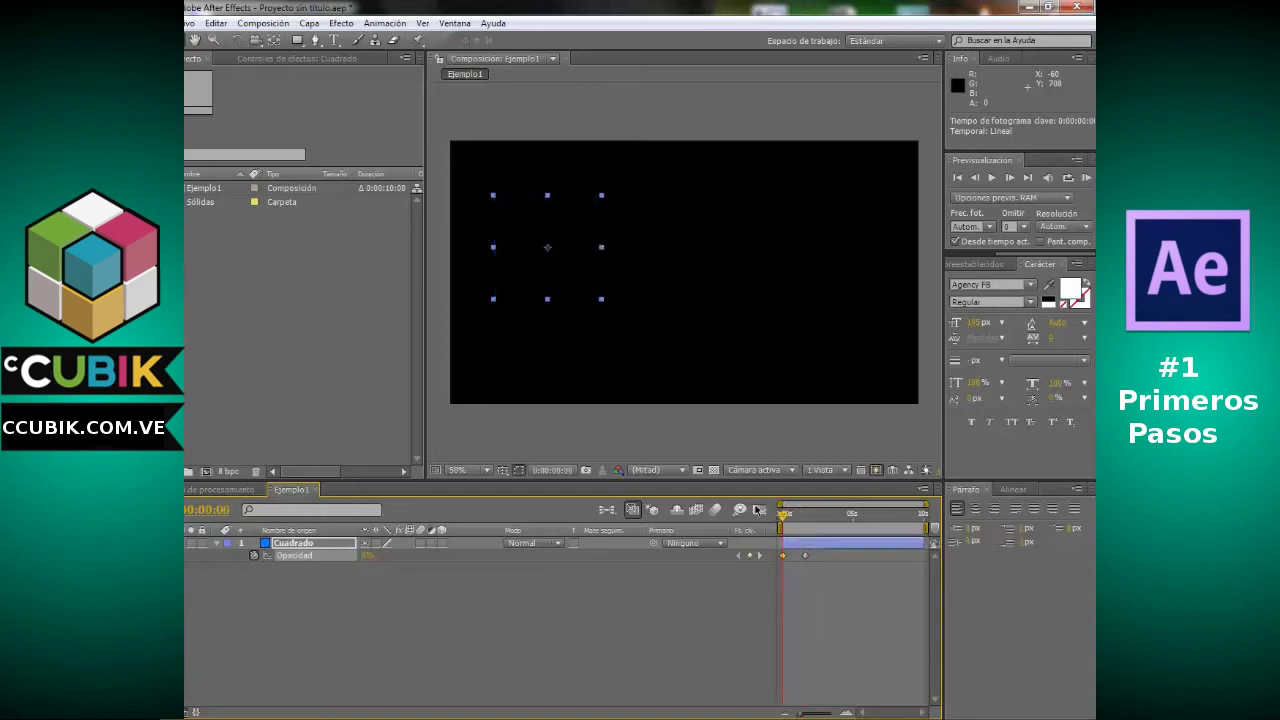
pyautogui.moveTo(782, 515)
pyautogui.mouseDown()
pyautogui.moveTo(806, 514)
pyautogui.moveTo(780, 519)
pyautogui.mouseUp()
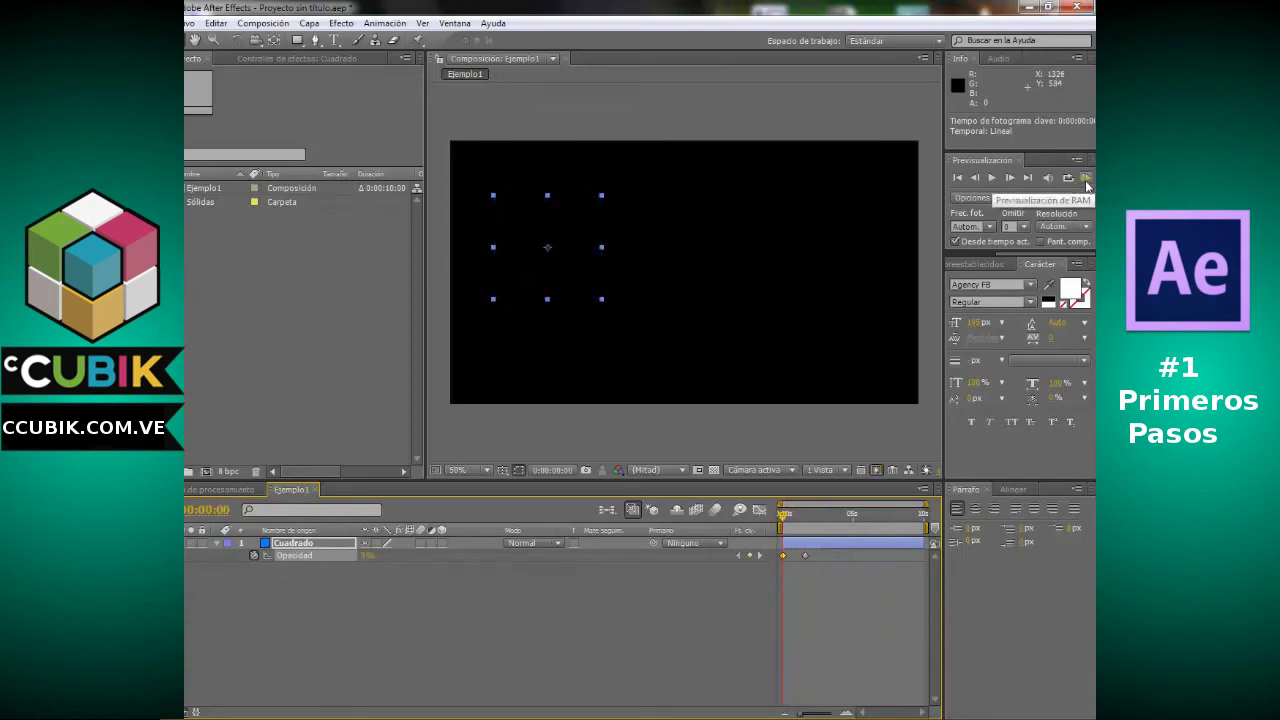
# RAM-preview the current fade-in that ends at 1:15
pyautogui.click(1086, 179)
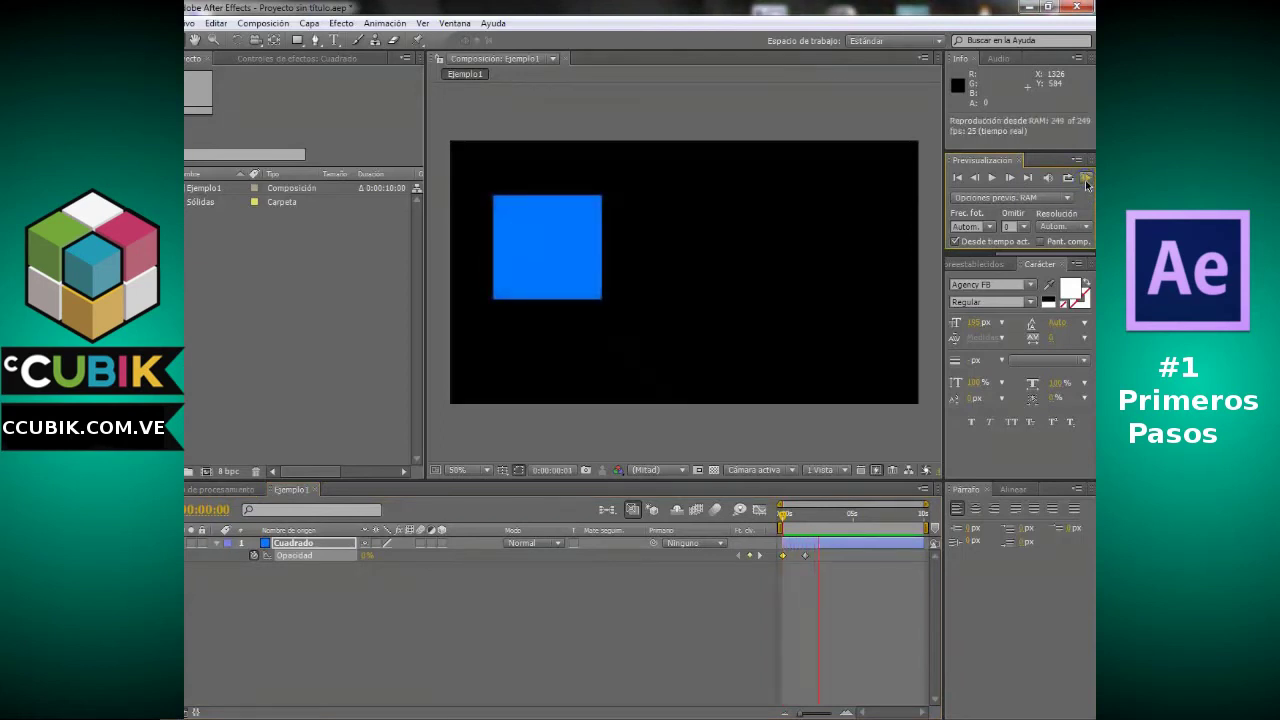
pyautogui.click(1087, 181)
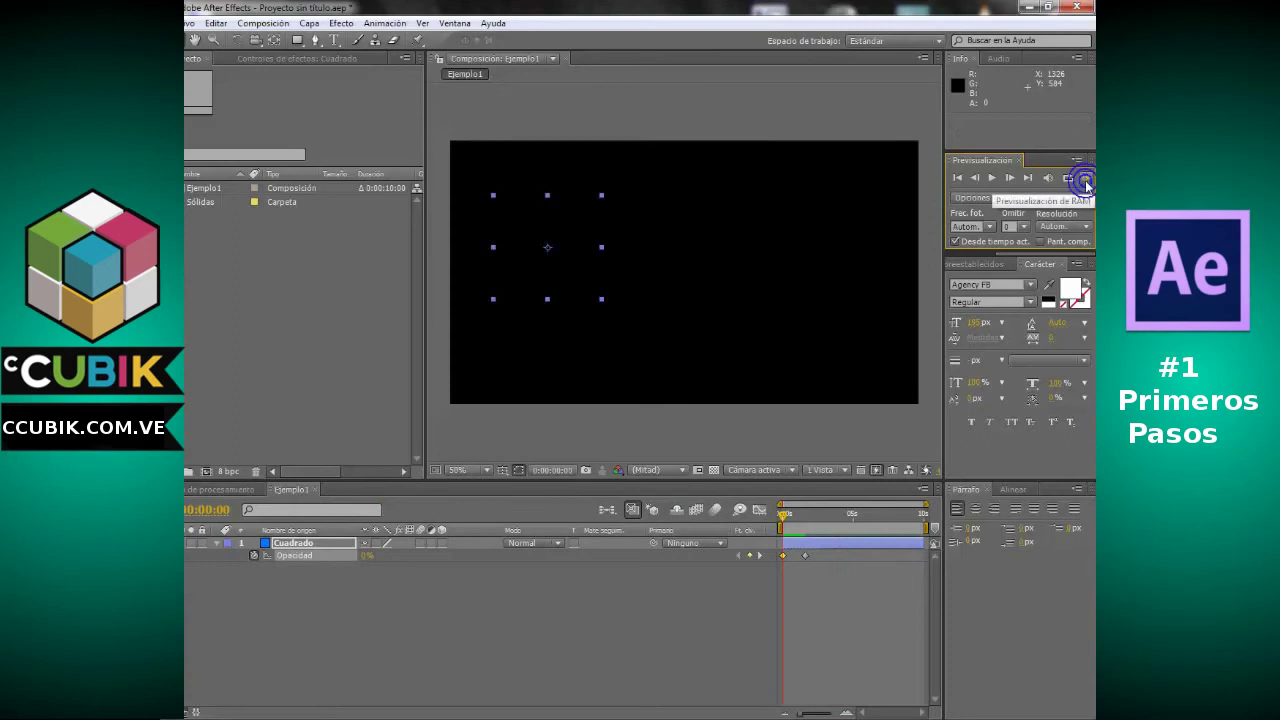
pyautogui.click(1087, 180)
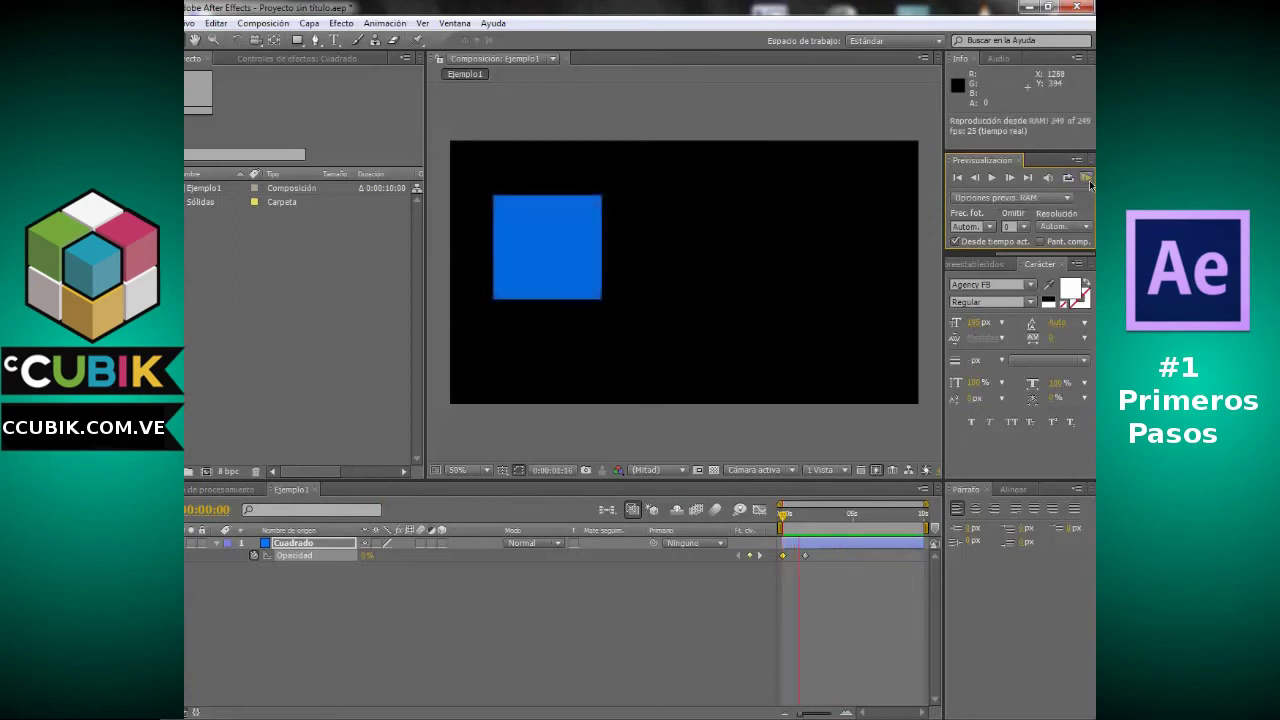
pyautogui.click(1089, 181)
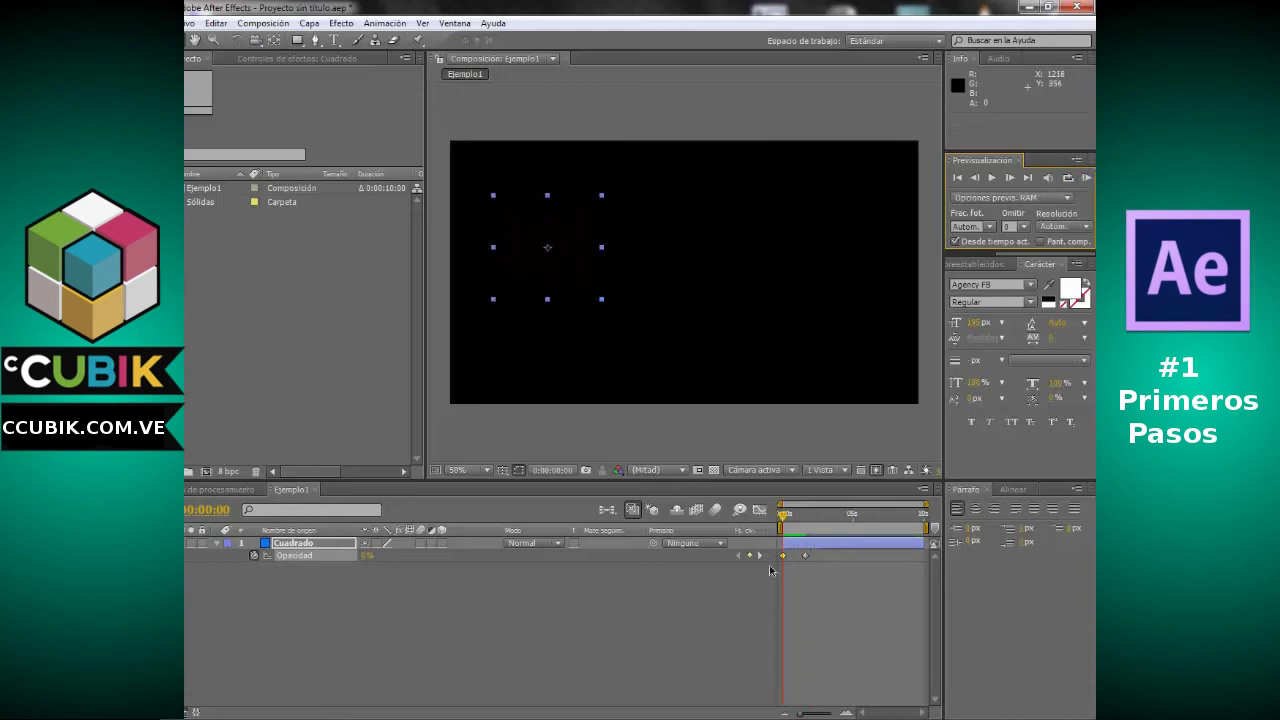
# Move the 100% Opacidad keyframe to about 0:00:03:00 and preview the slower fade from the start
pyautogui.click(804, 517)
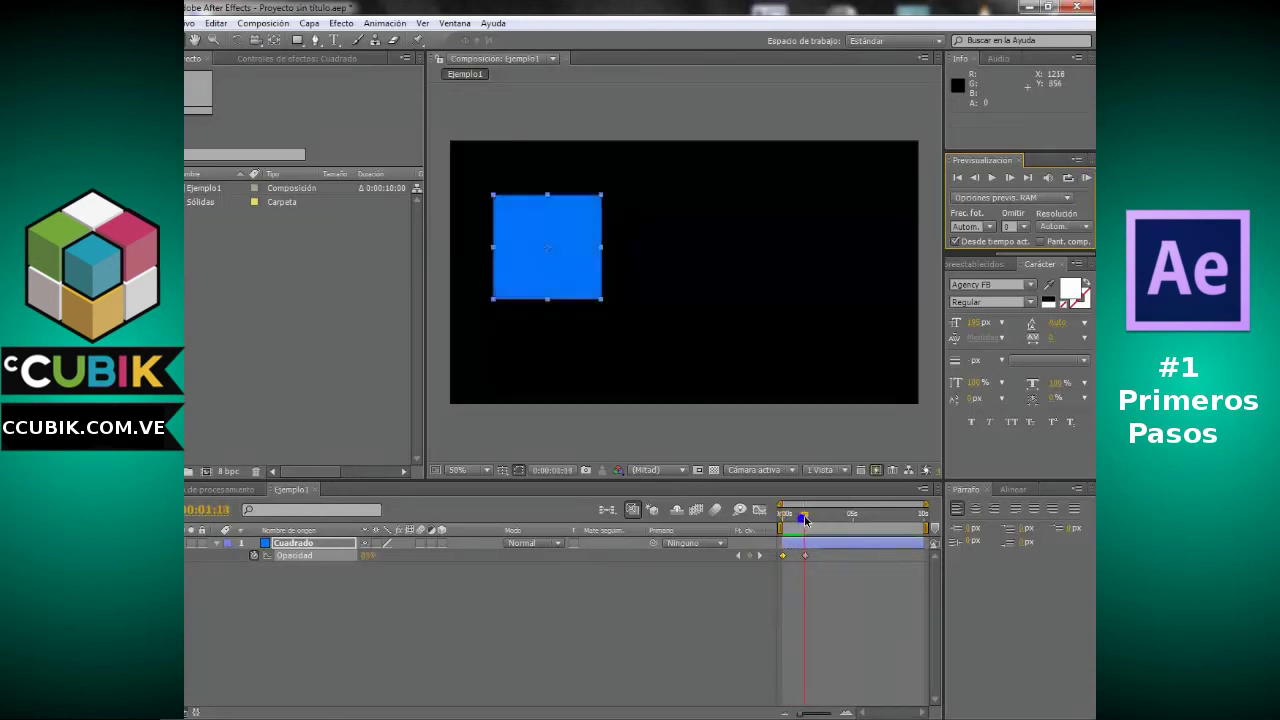
pyautogui.moveTo(804, 517); pyautogui.dragTo(806, 519)
pyautogui.moveTo(807, 560)
pyautogui.moveTo(807, 558); pyautogui.dragTo(827, 556)
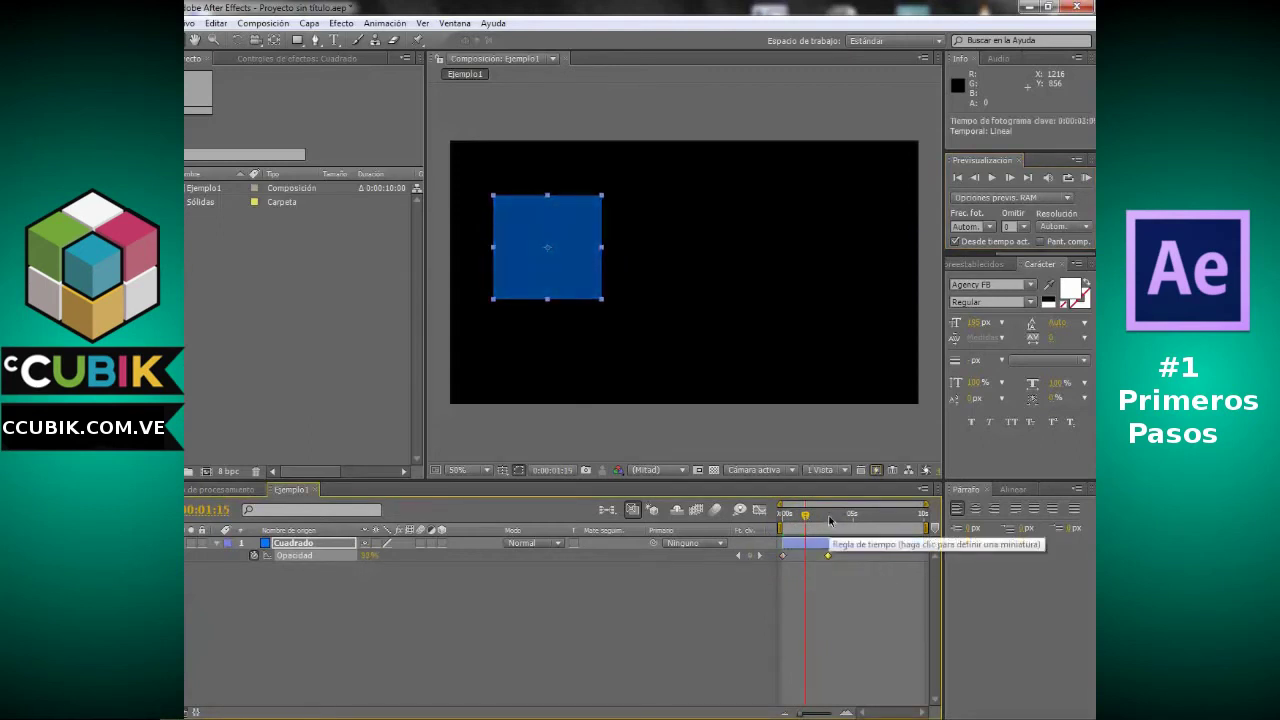
pyautogui.click(829, 517)
pyautogui.moveTo(829, 517); pyautogui.dragTo(825, 556)
pyautogui.press('Home')
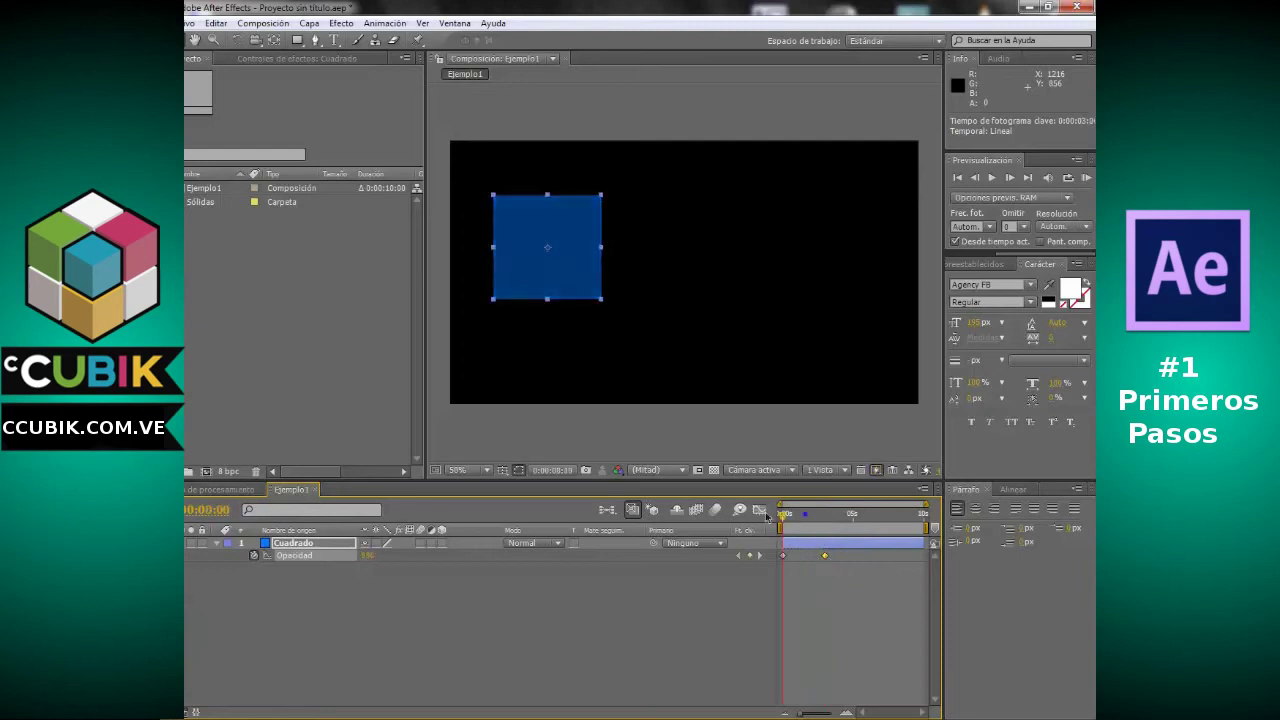
pyautogui.click(1087, 178)
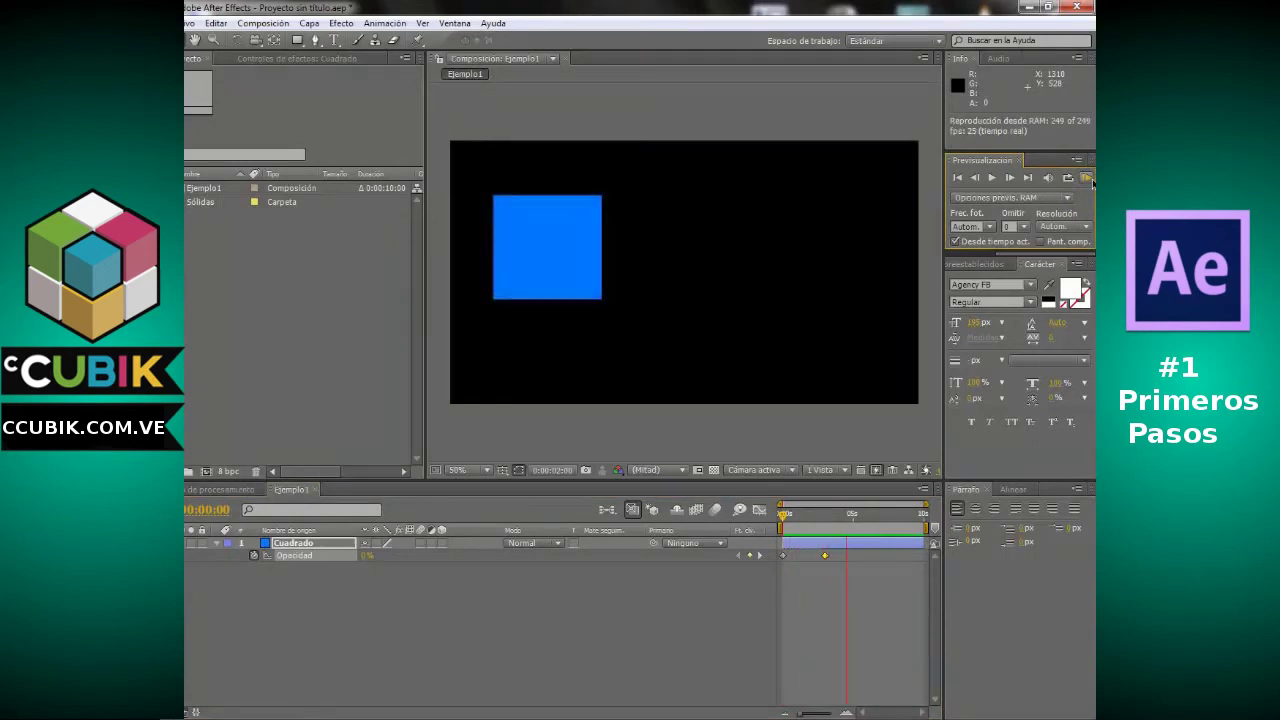
pyautogui.click(1092, 180)
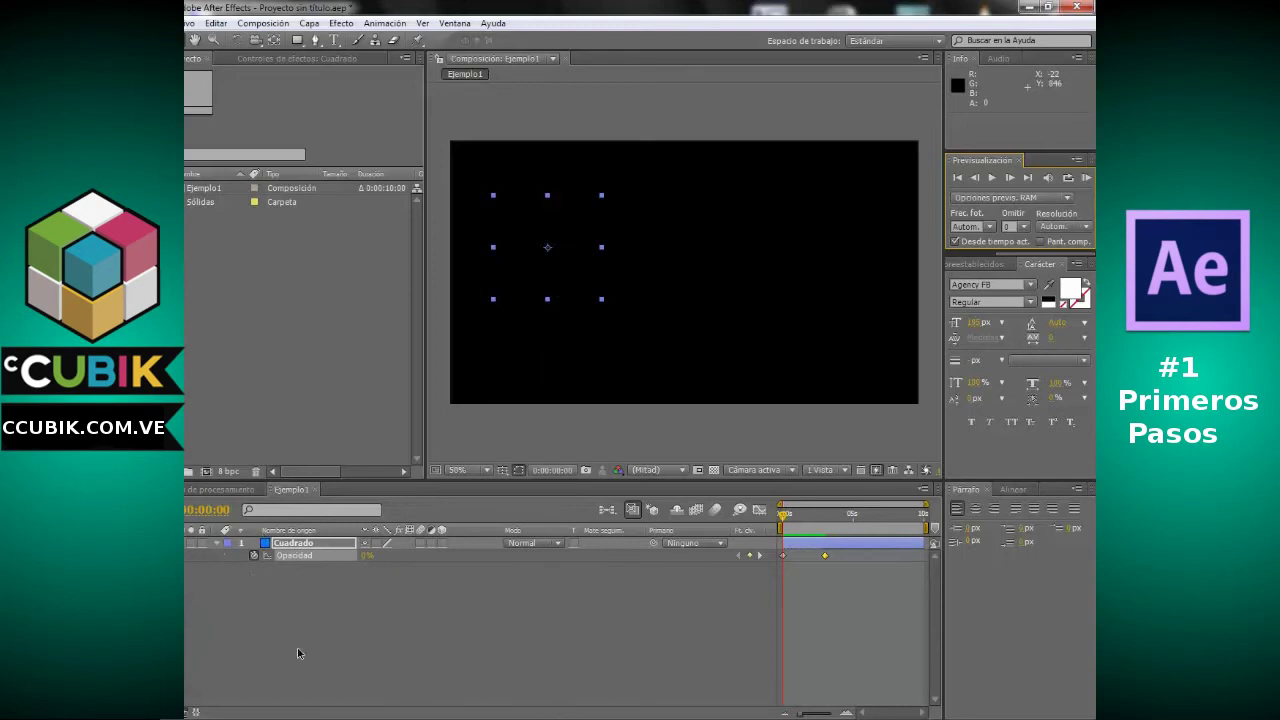
# Collapse and re-expand Cuadrado's layer properties to show its Transformar settings
pyautogui.click(218, 546)
pyautogui.click(218, 546)
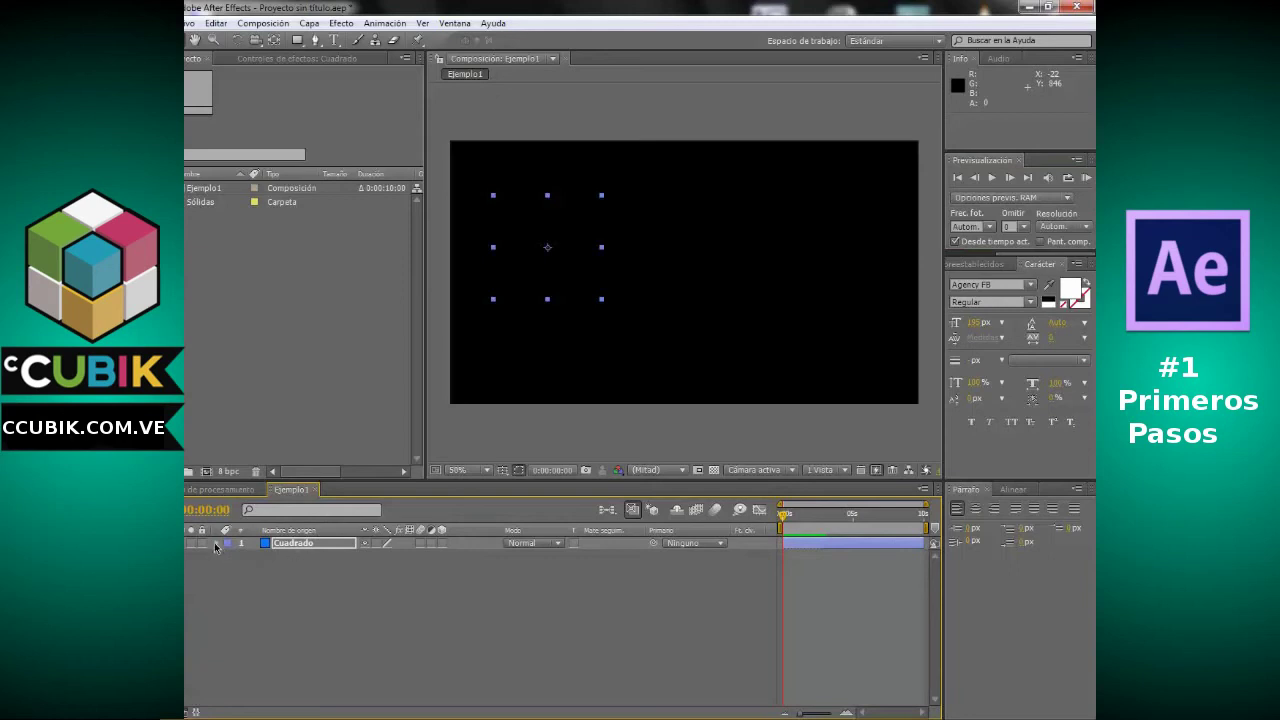
pyautogui.click(216, 546)
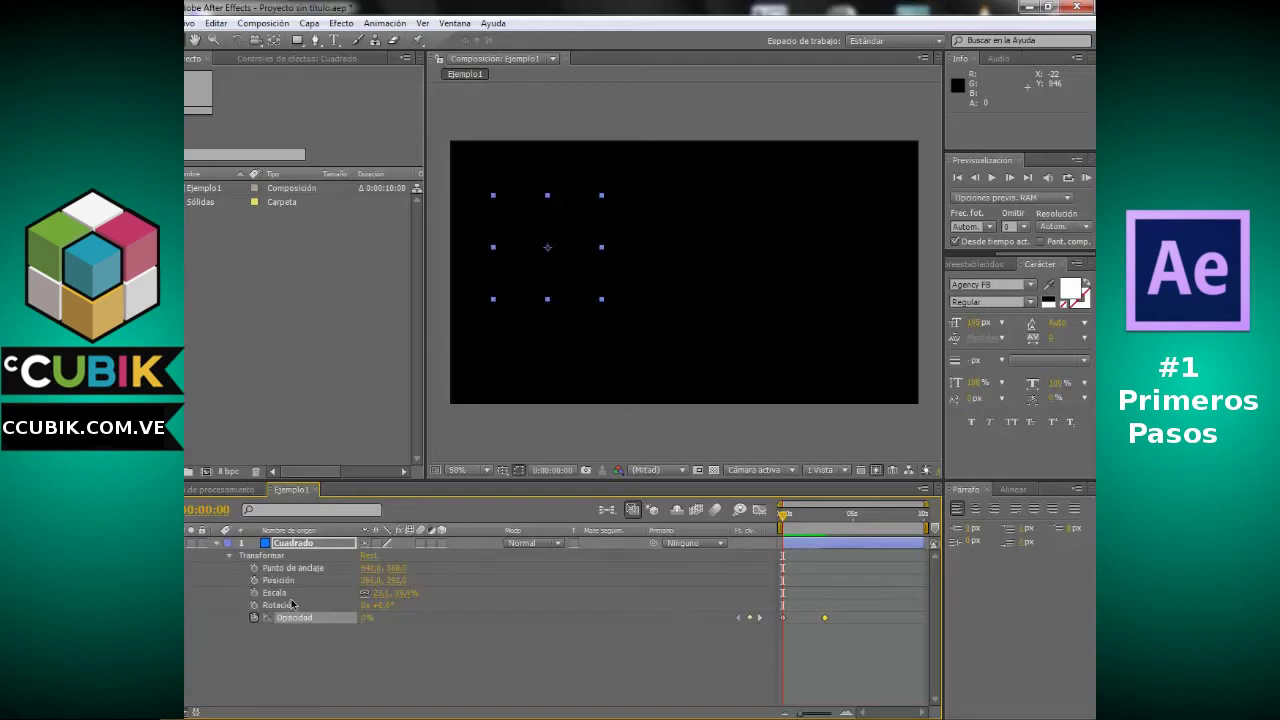
# Trial-adjust the square's position and scale, undo the position change, and rewind to 0:00:00:00
pyautogui.moveTo(783, 515); pyautogui.dragTo(853, 518)
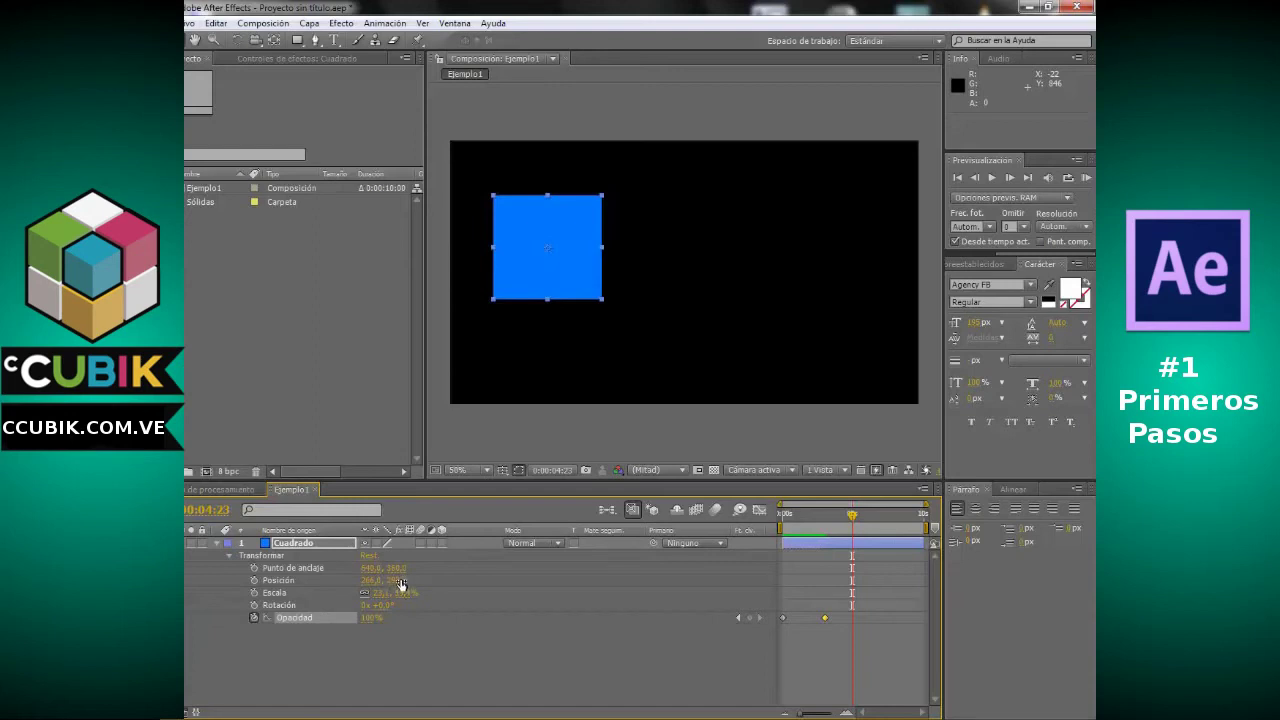
pyautogui.moveTo(400, 584)
pyautogui.mouseDown()
pyautogui.moveTo(405, 569)
pyautogui.moveTo(380, 578)
pyautogui.moveTo(482, 583)
pyautogui.mouseUp()
pyautogui.hotkey('ctrl', 'z')
pyautogui.moveTo(408, 598)
pyautogui.mouseDown()
pyautogui.moveTo(397, 594)
pyautogui.moveTo(487, 607)
pyautogui.moveTo(434, 612)
pyautogui.mouseUp()
pyautogui.moveTo(814, 514); pyautogui.dragTo(779, 515)
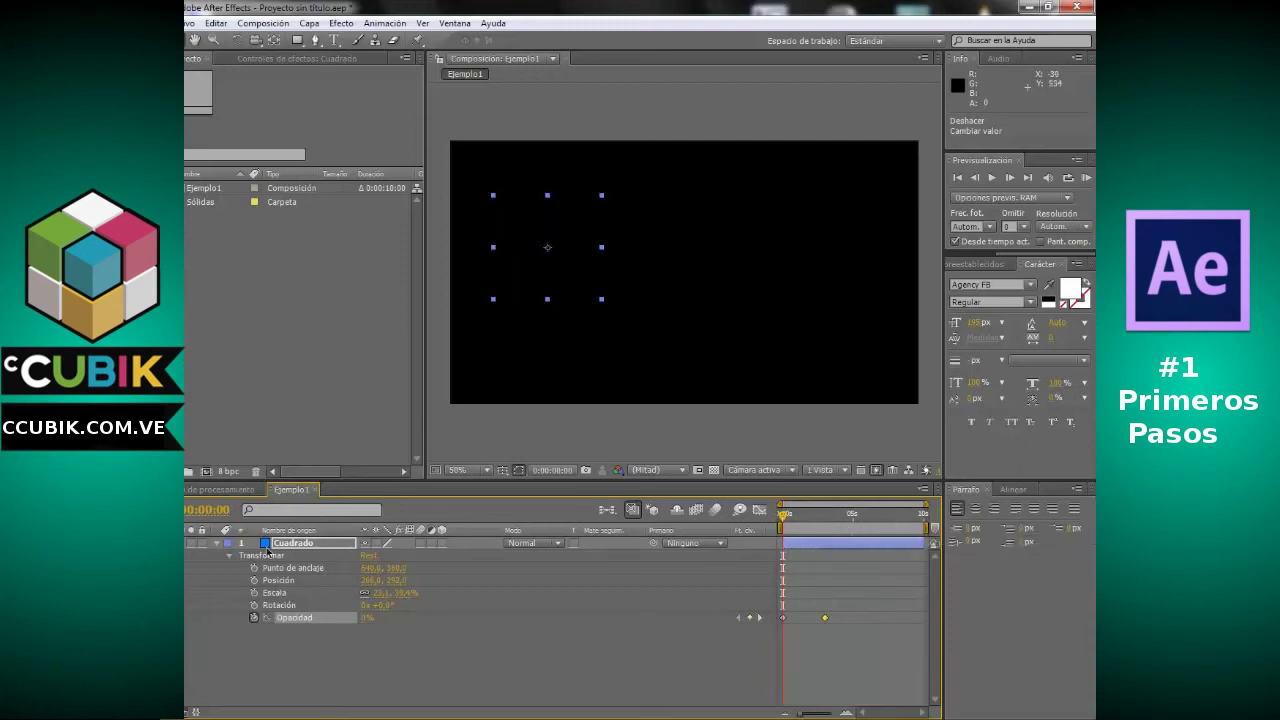
# Keyframe Rotación from 0 at the start to 2 full turns at 0:00:07:00
pyautogui.click(254, 605)
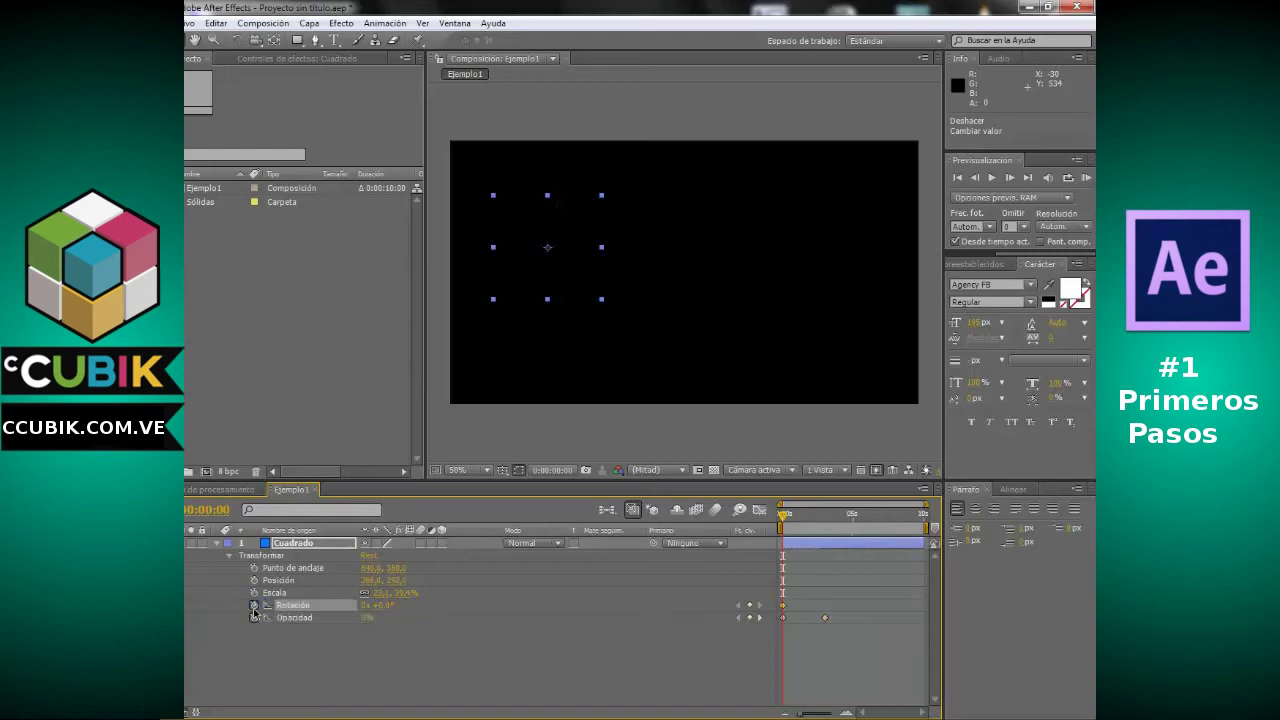
pyautogui.click(370, 605)
pyautogui.click(430, 676)
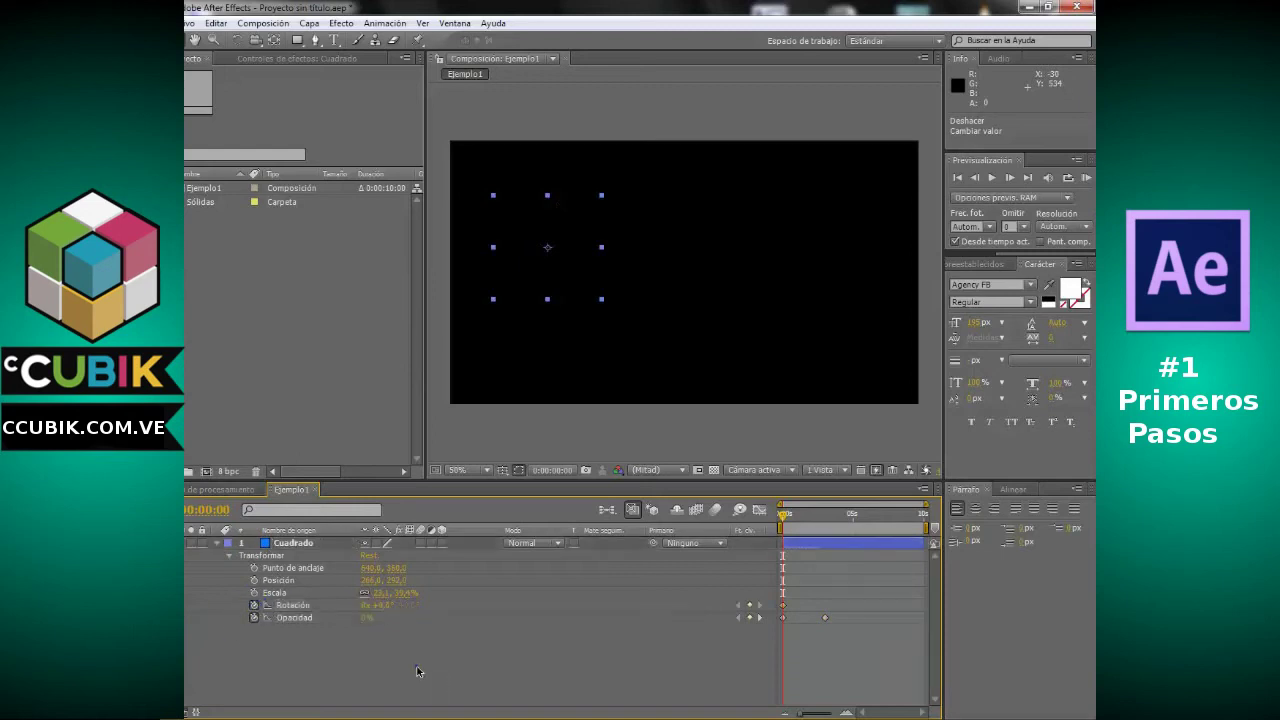
pyautogui.moveTo(797, 517); pyautogui.dragTo(881, 522)
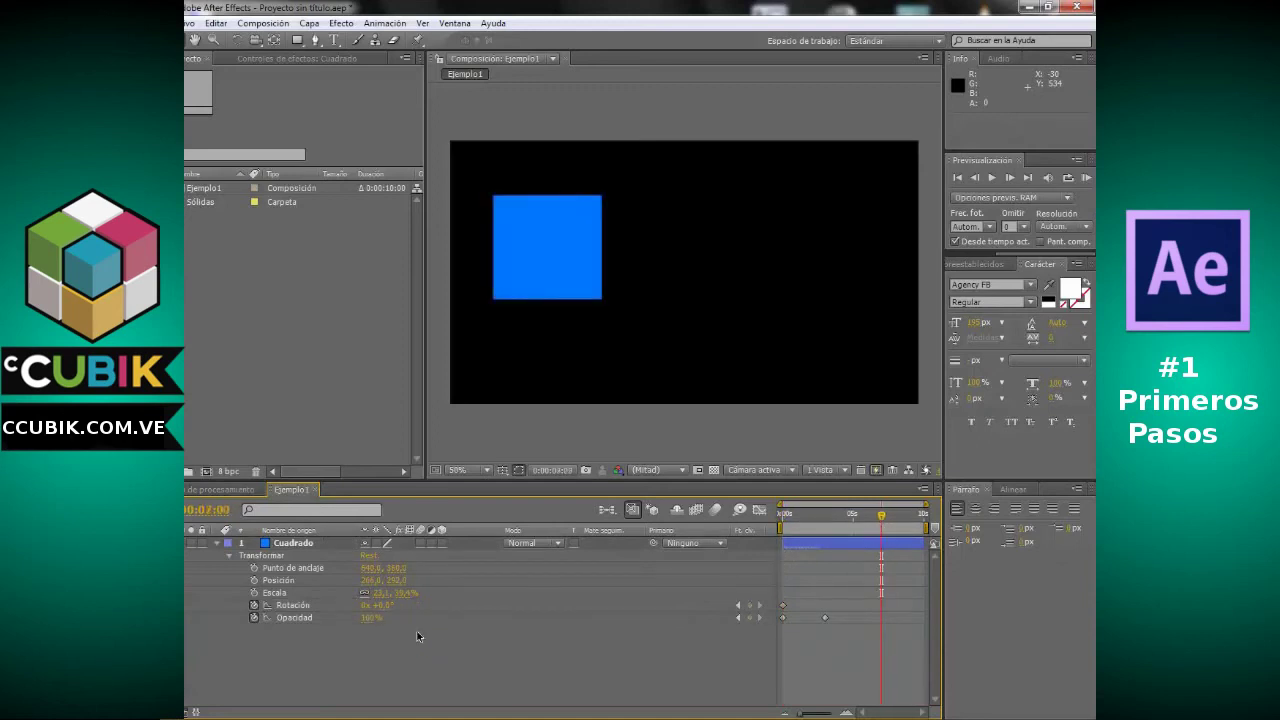
pyautogui.click(368, 607)
pyautogui.write('2')
pyautogui.press('Return')
# Scrub back to the start and RAM-preview the spinning square
pyautogui.moveTo(846, 520)
pyautogui.mouseDown()
pyautogui.moveTo(827, 520)
pyautogui.moveTo(867, 513)
pyautogui.moveTo(799, 519)
pyautogui.moveTo(822, 534)
pyautogui.mouseUp()
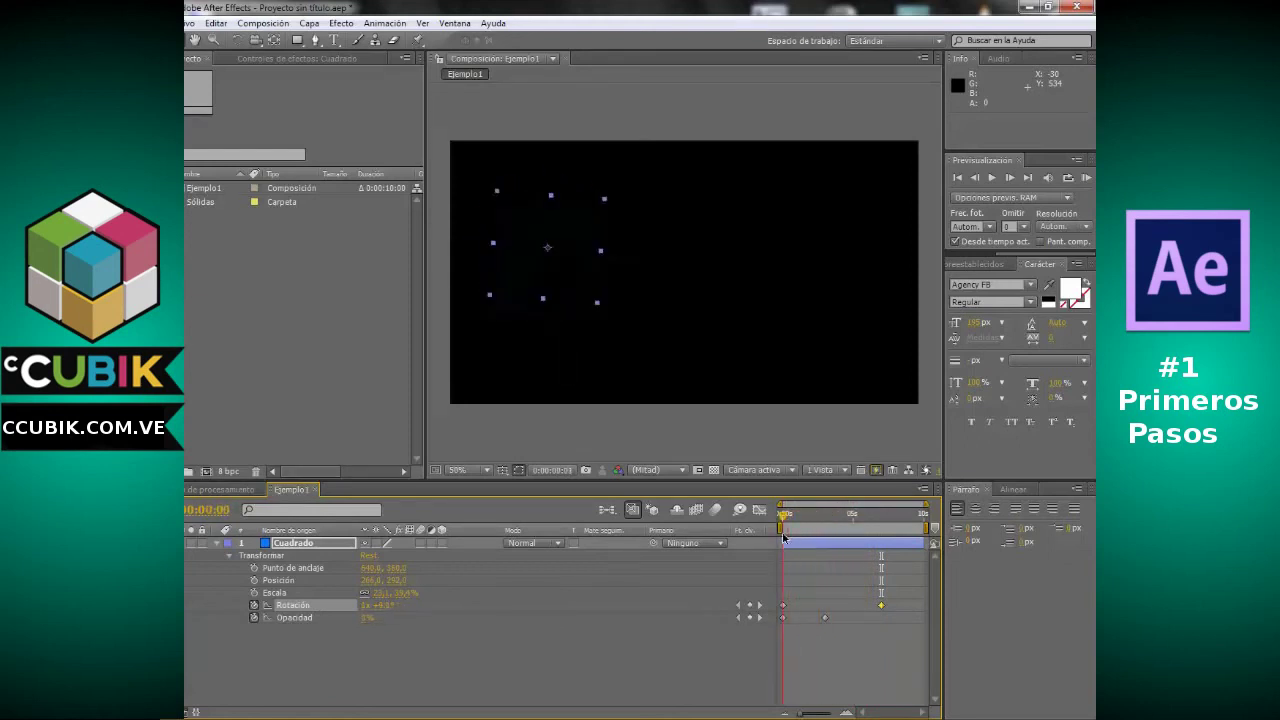
pyautogui.moveTo(822, 534); pyautogui.dragTo(783, 540)
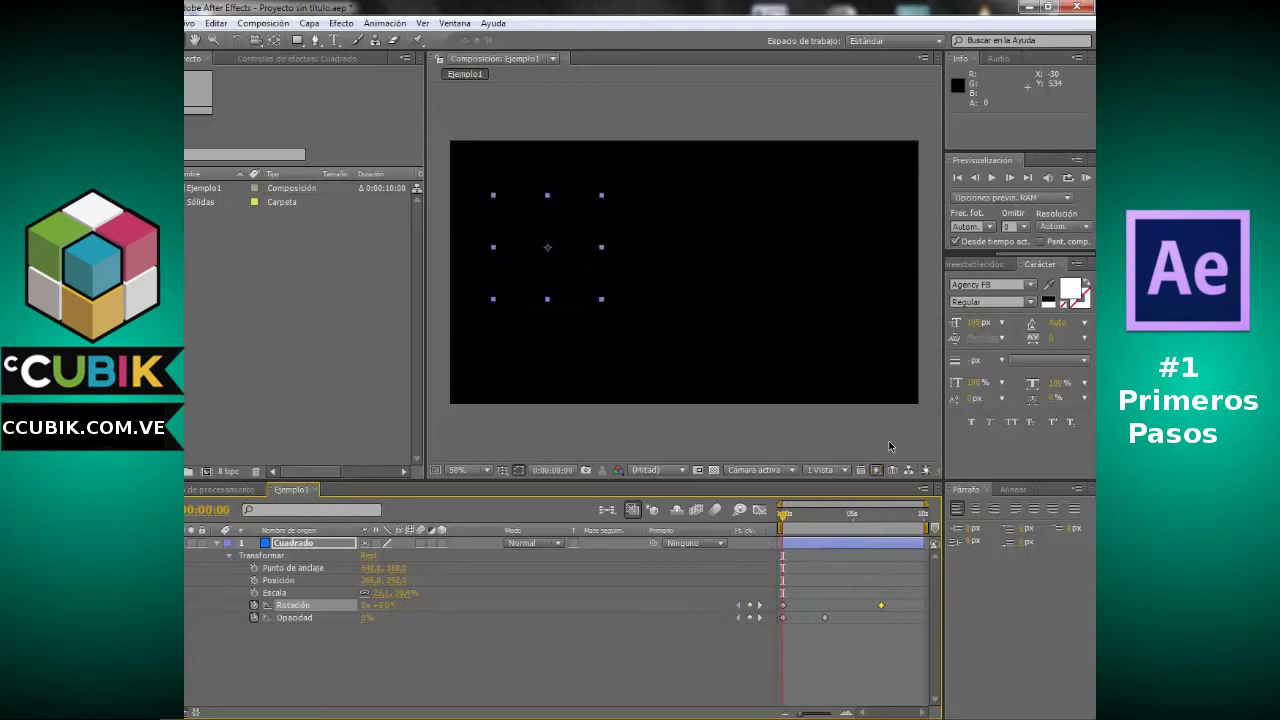
pyautogui.click(1087, 184)
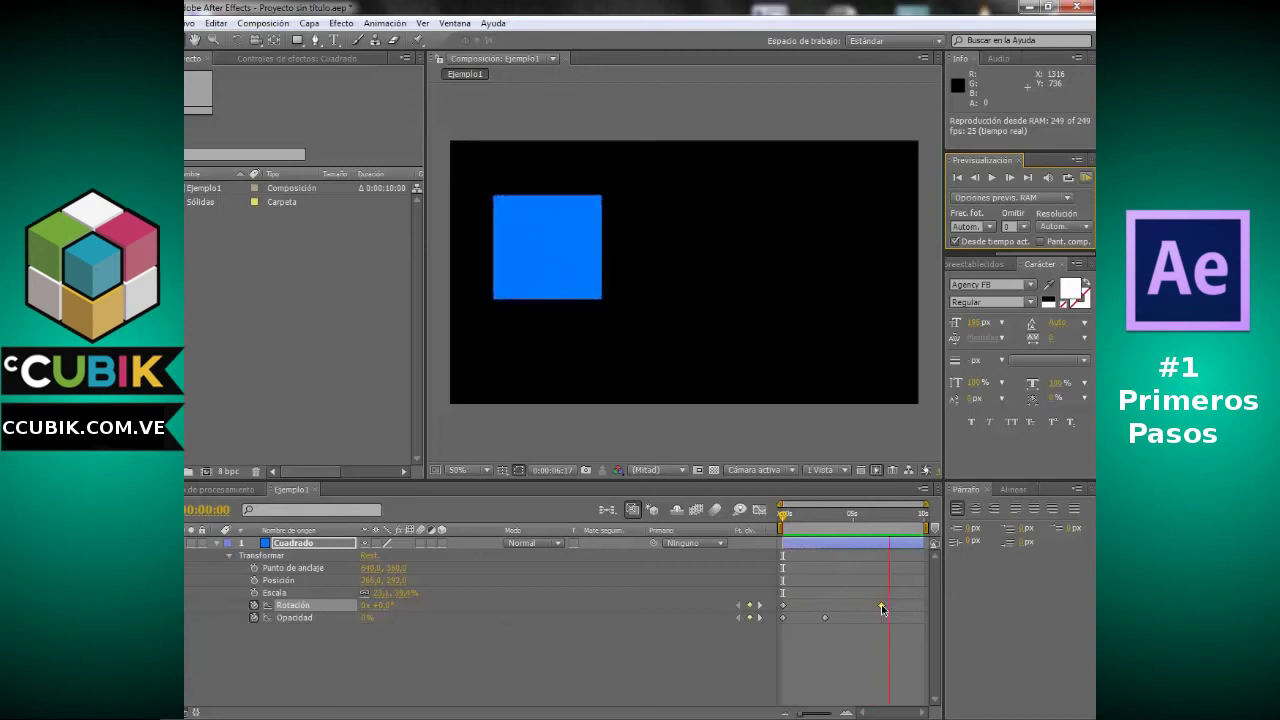
# Move the Rotación end keyframe earlier in time and preview the quicker spin
pyautogui.press('space')
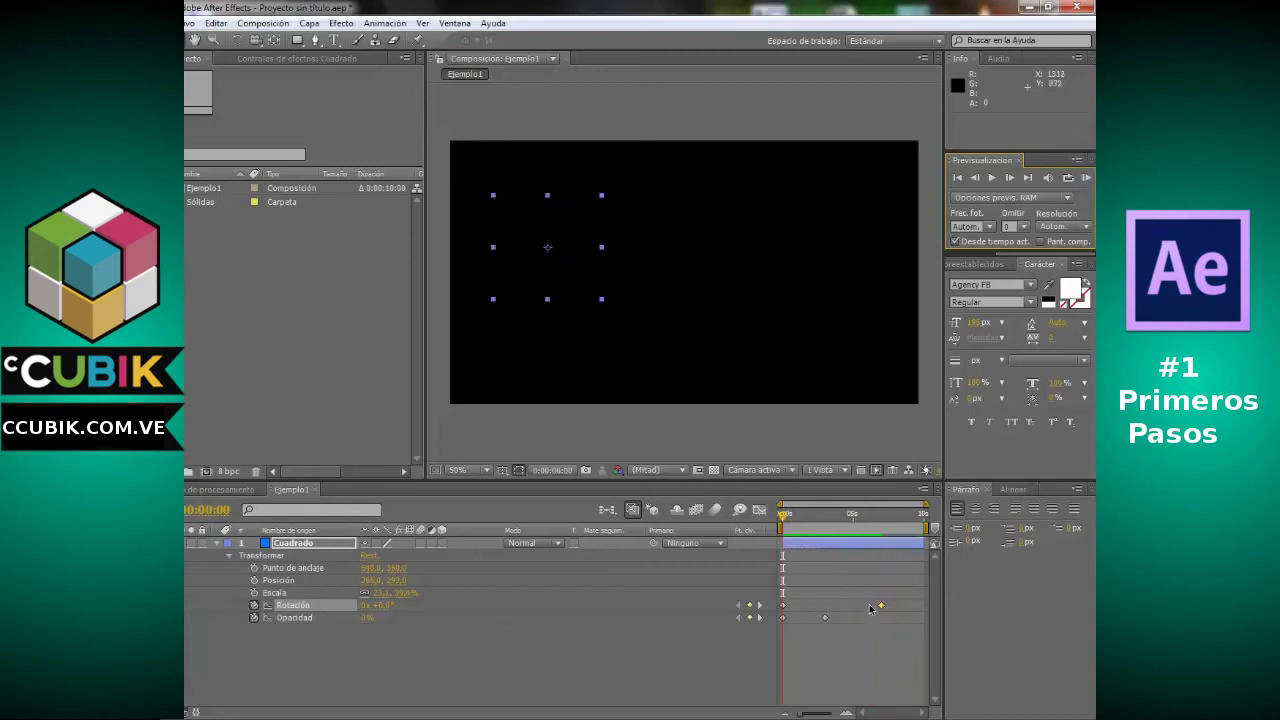
pyautogui.moveTo(881, 607); pyautogui.dragTo(831, 607)
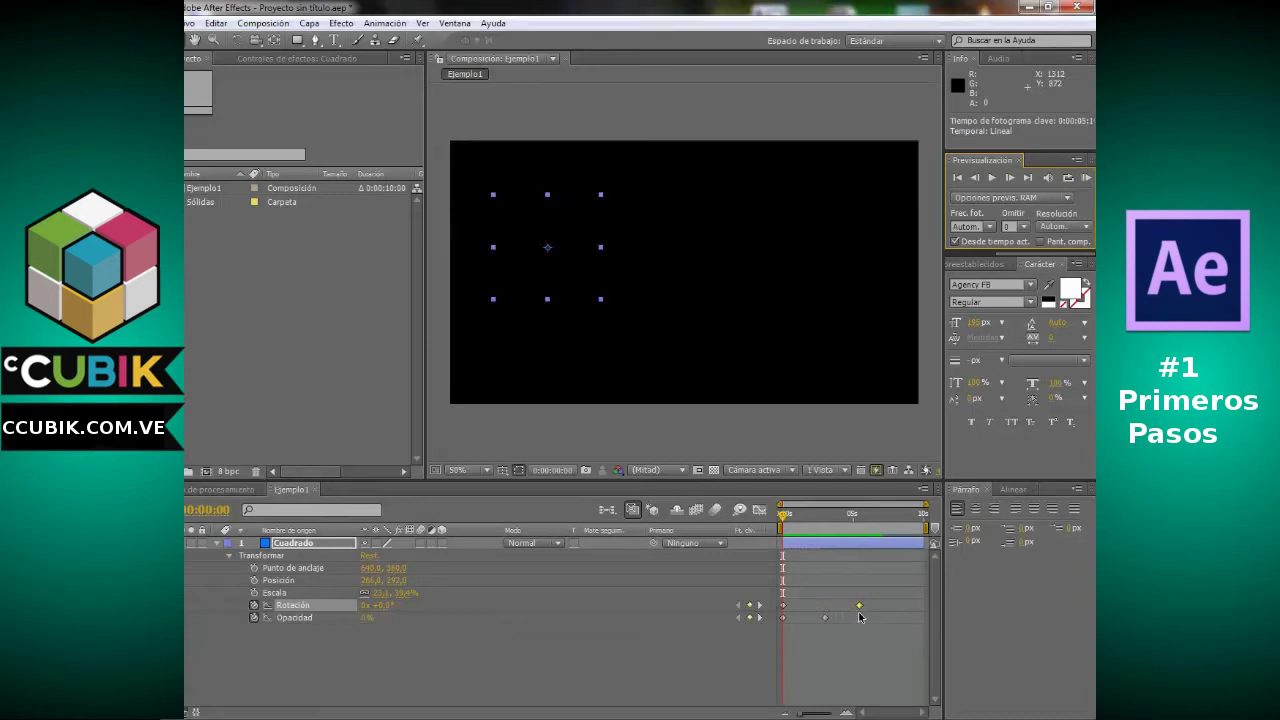
pyautogui.click(1085, 178)
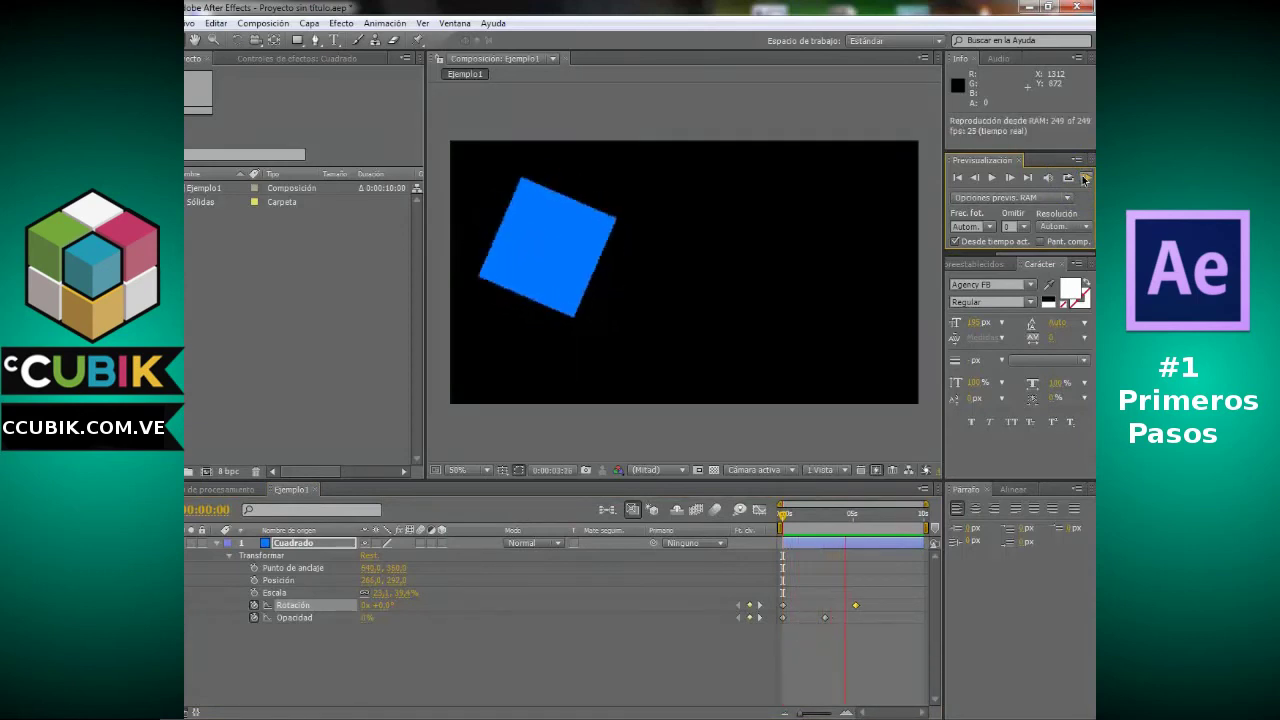
pyautogui.click(1085, 178)
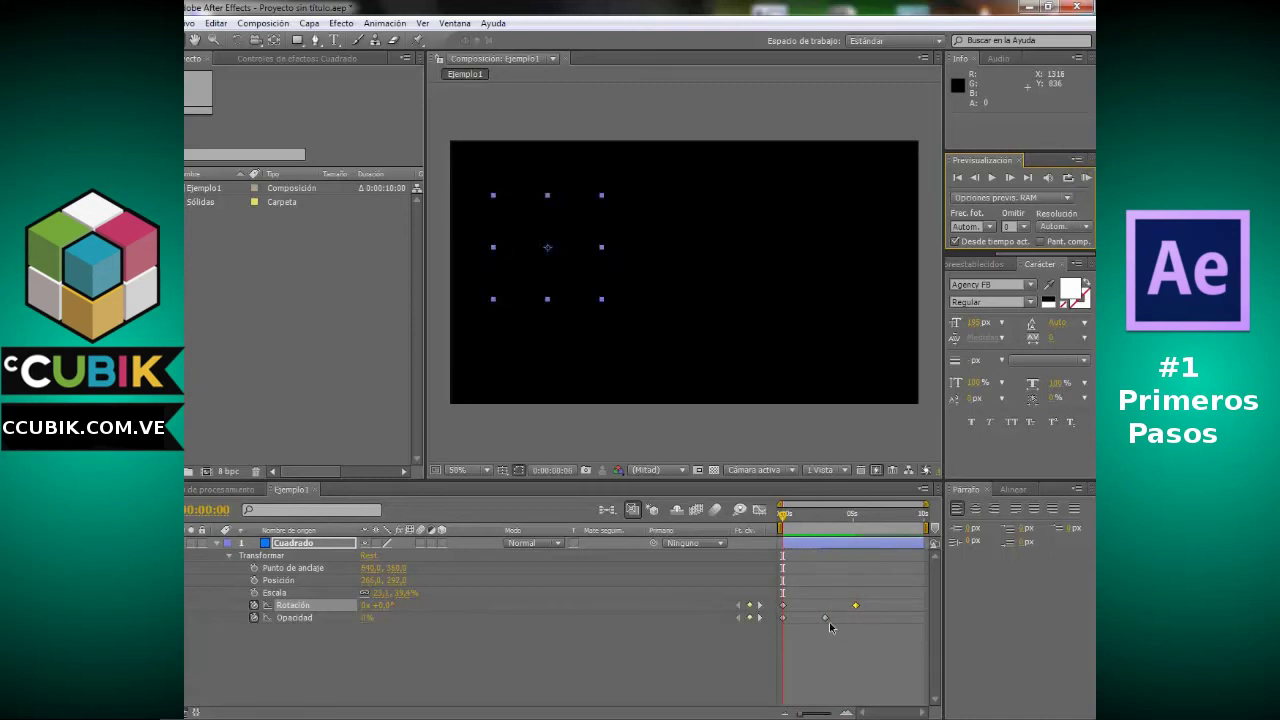
# Shift the 100% Opacidad keyframe earlier, preview it, and place the playhead near 3 seconds
pyautogui.moveTo(826, 619)
pyautogui.mouseDown()
pyautogui.moveTo(796, 619)
pyautogui.moveTo(829, 605)
pyautogui.mouseUp()
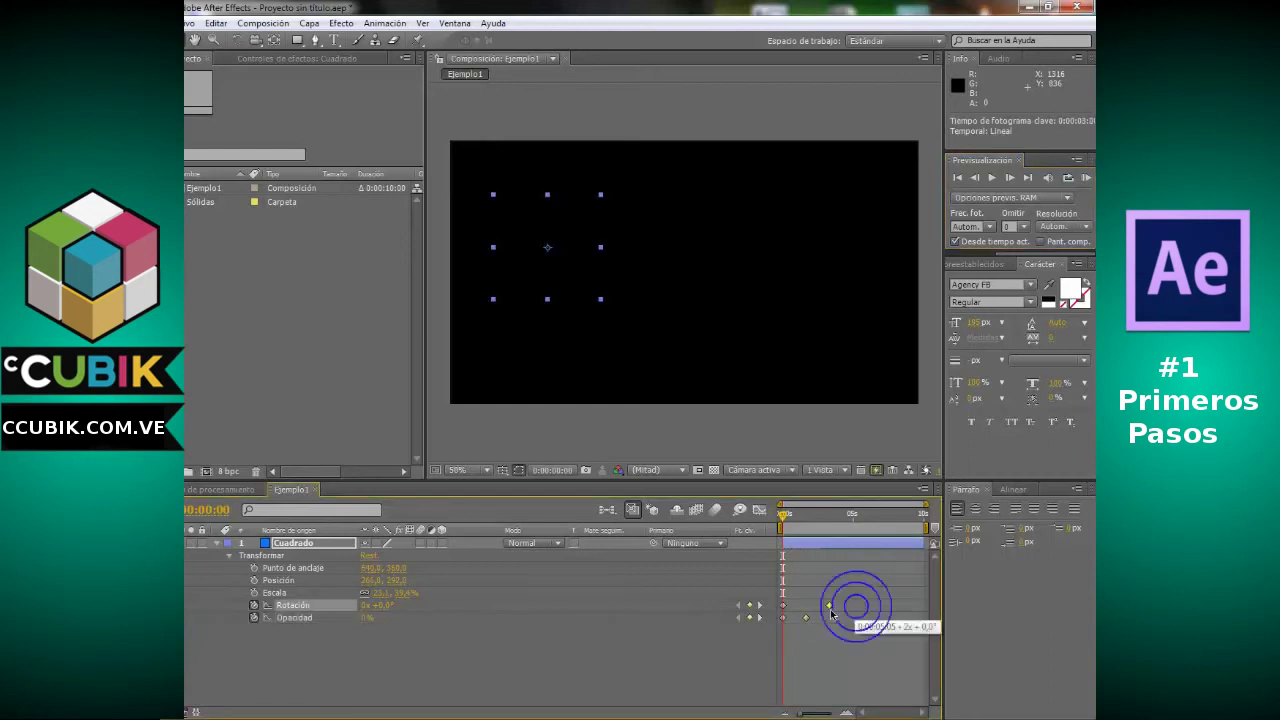
pyautogui.click(1085, 179)
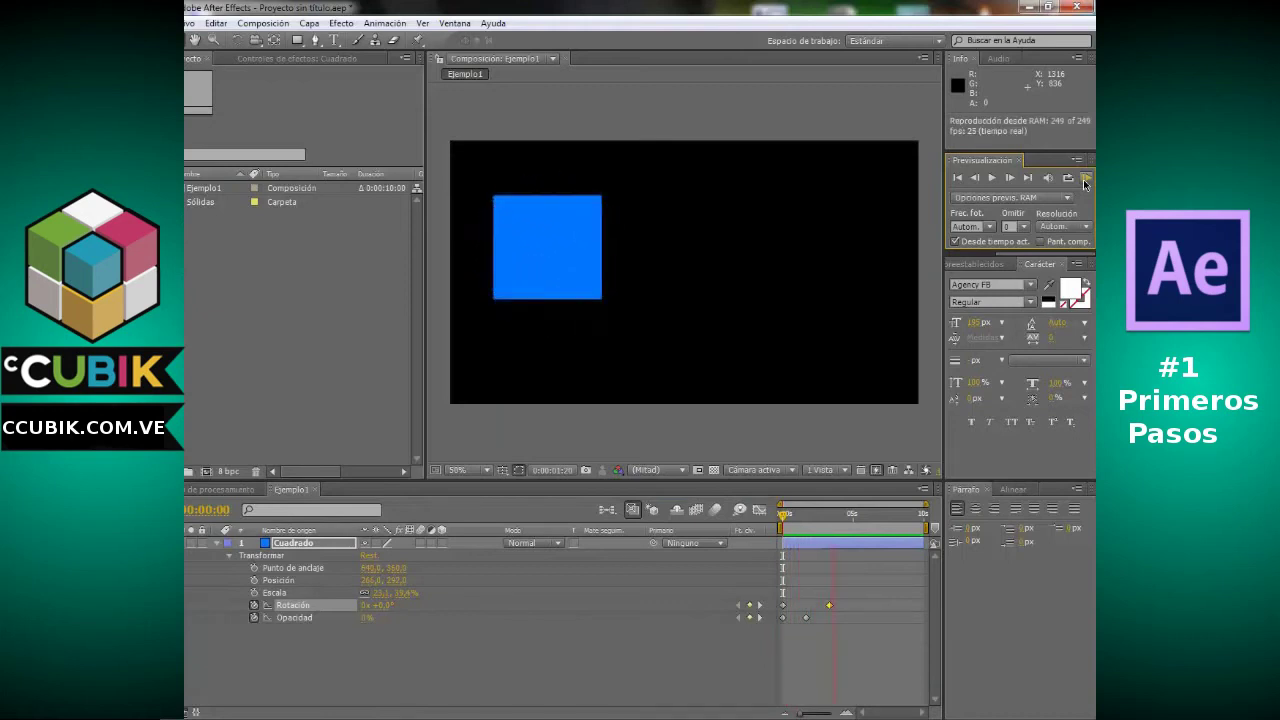
pyautogui.click(1085, 180)
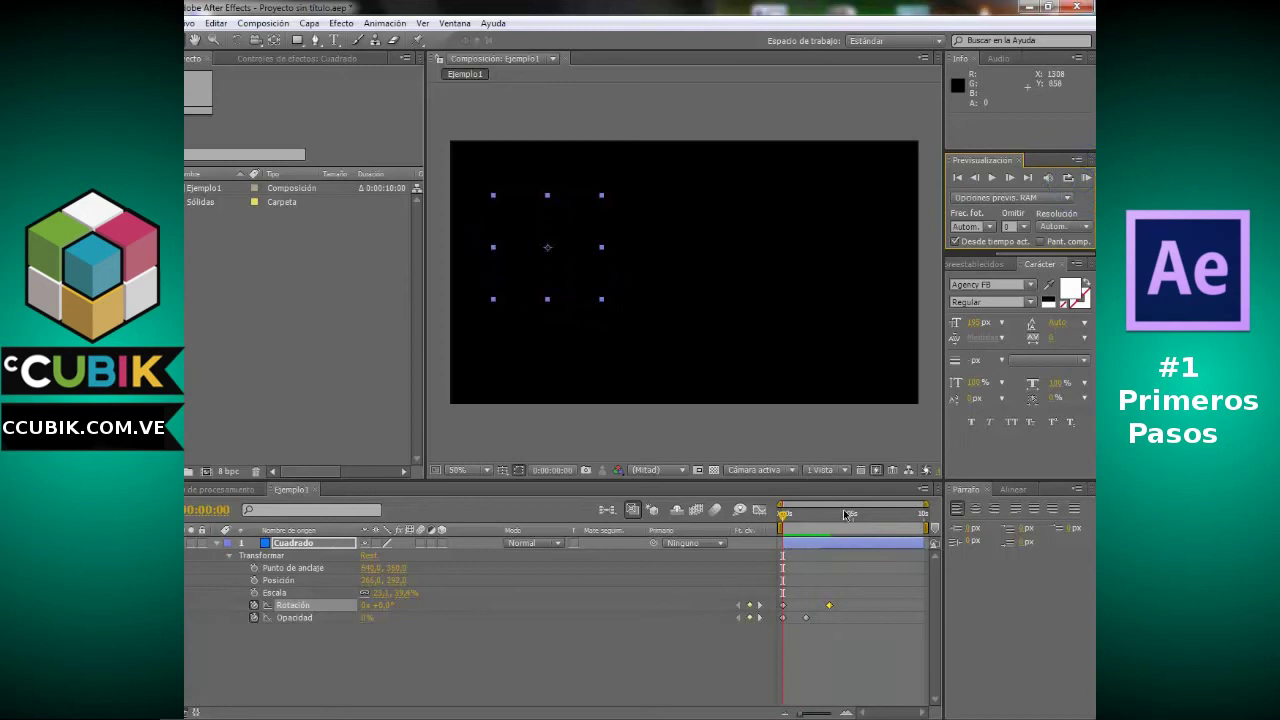
pyautogui.moveTo(838, 528); pyautogui.dragTo(831, 521)
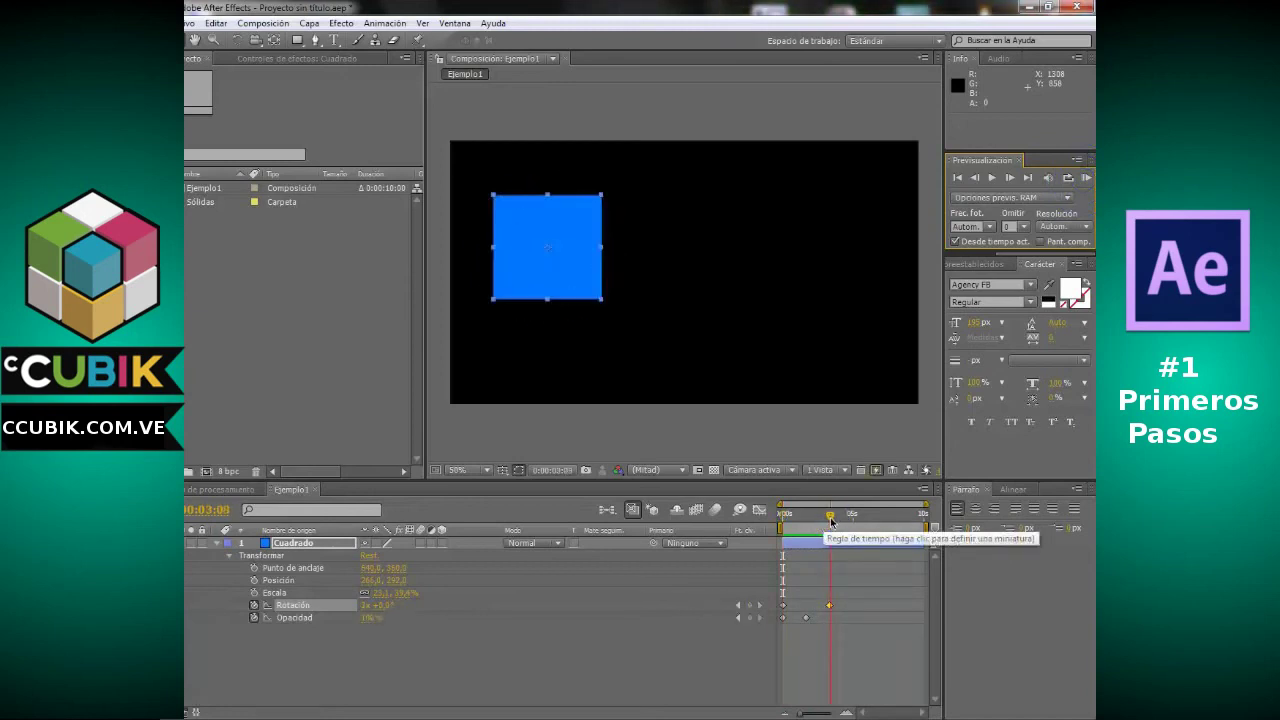
pyautogui.click(831, 522)
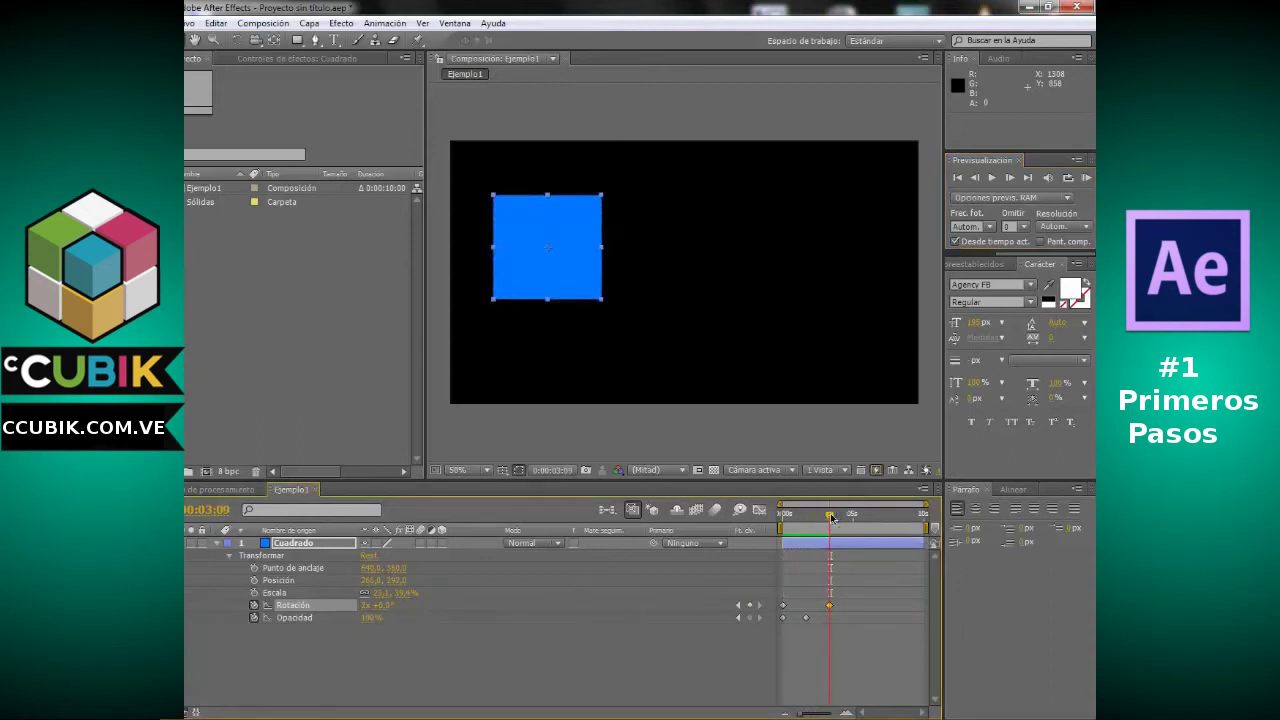
# Keyframe Posición at about 3:08 and move the square to the frame's right side at 7:00
pyautogui.click(254, 581)
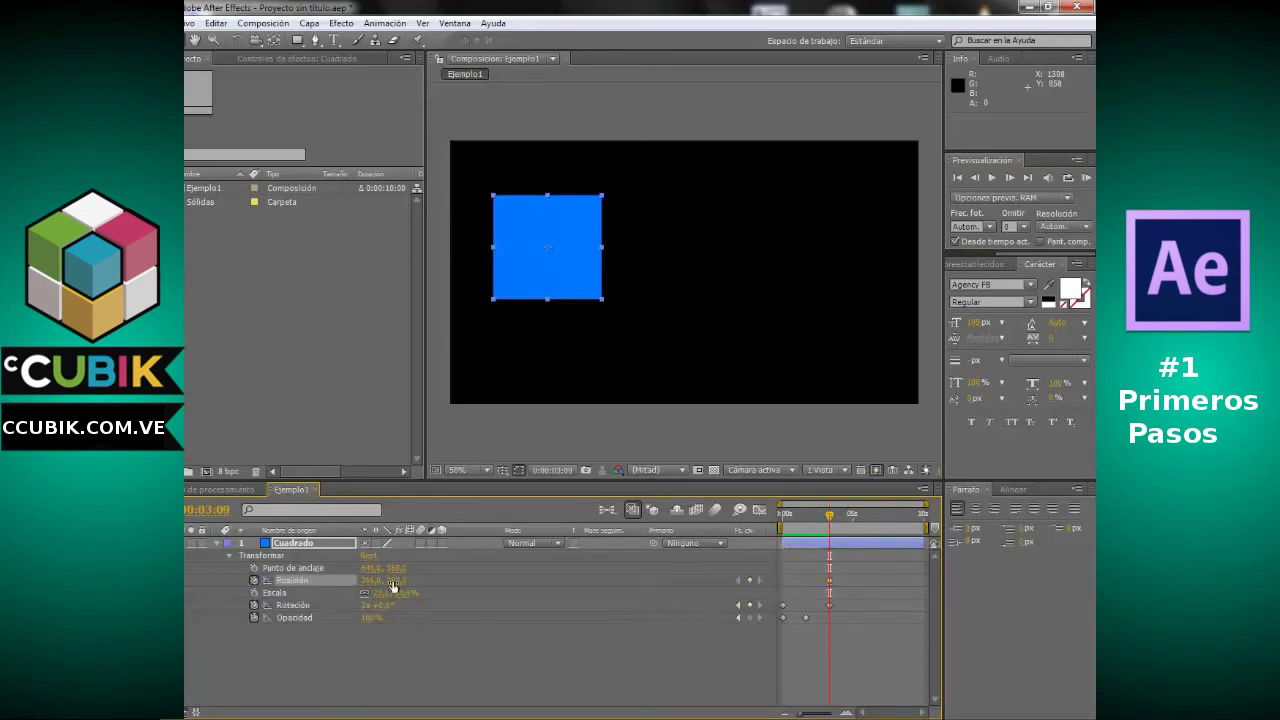
pyautogui.moveTo(830, 517); pyautogui.dragTo(883, 517)
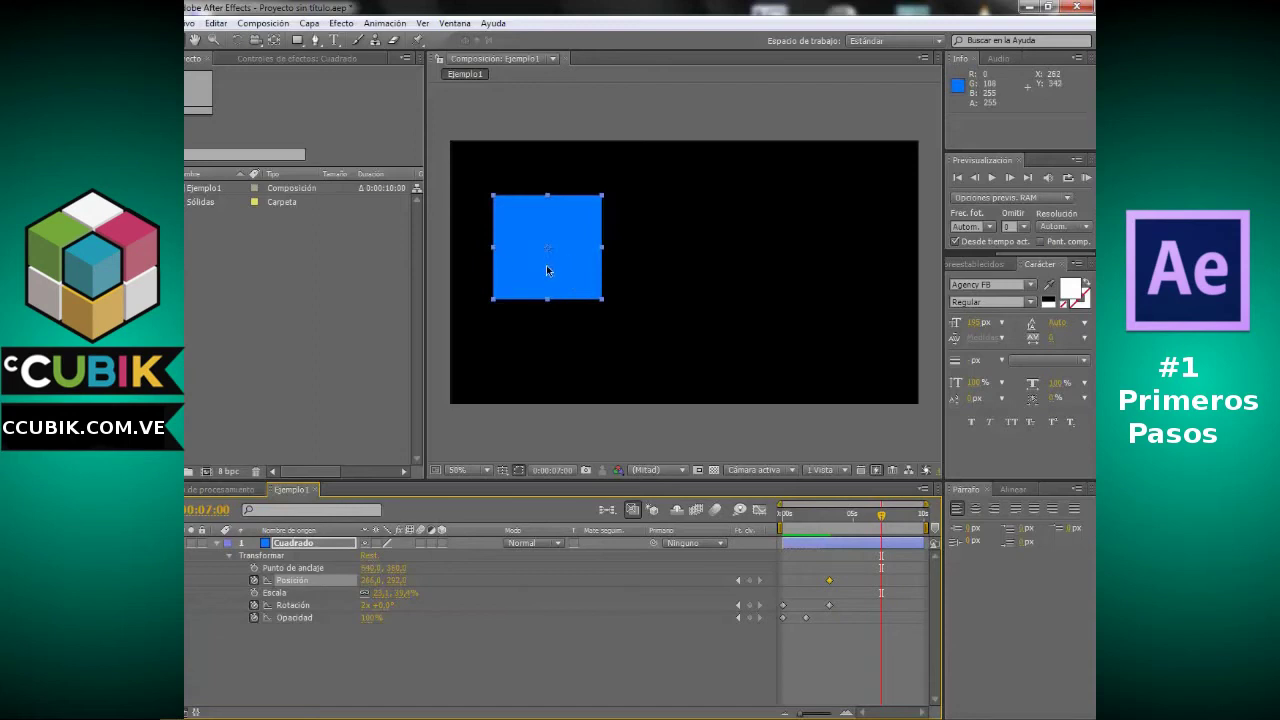
pyautogui.moveTo(546, 264)
pyautogui.mouseDown()
pyautogui.moveTo(859, 253)
pyautogui.moveTo(836, 247)
pyautogui.mouseUp()
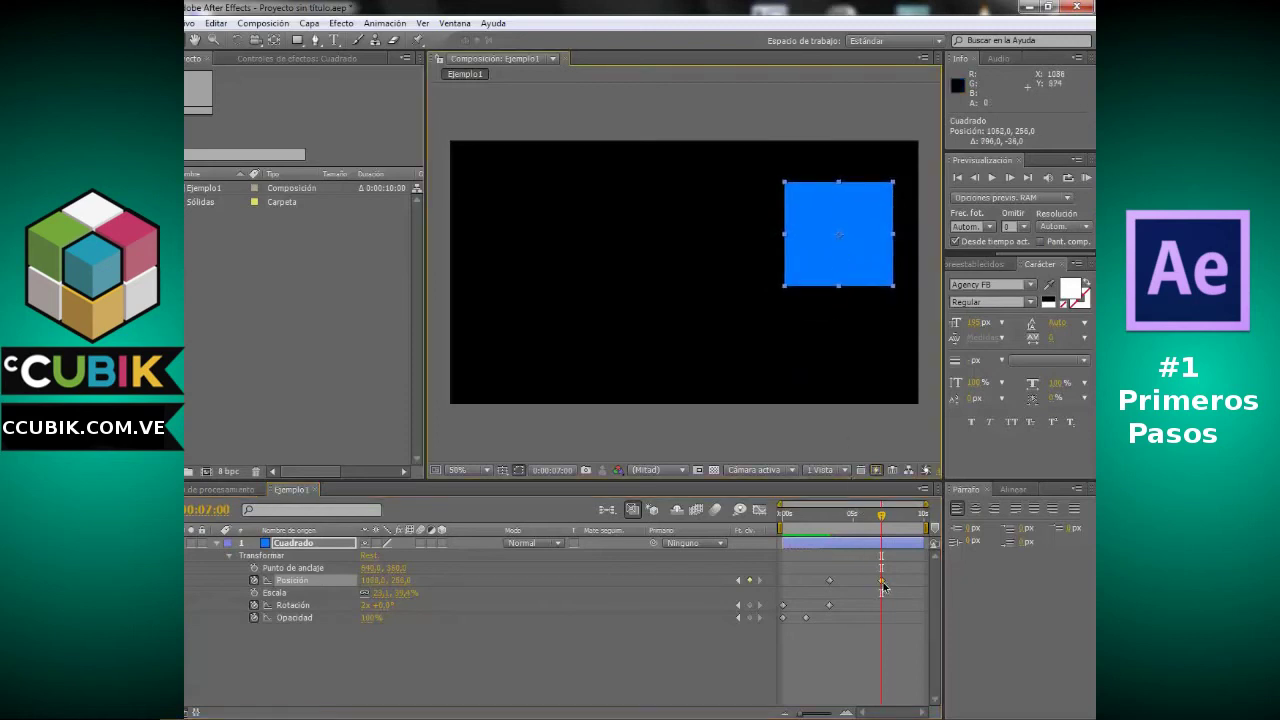
pyautogui.moveTo(827, 515); pyautogui.dragTo(882, 518)
pyautogui.hotkey('ctrl', 'z')
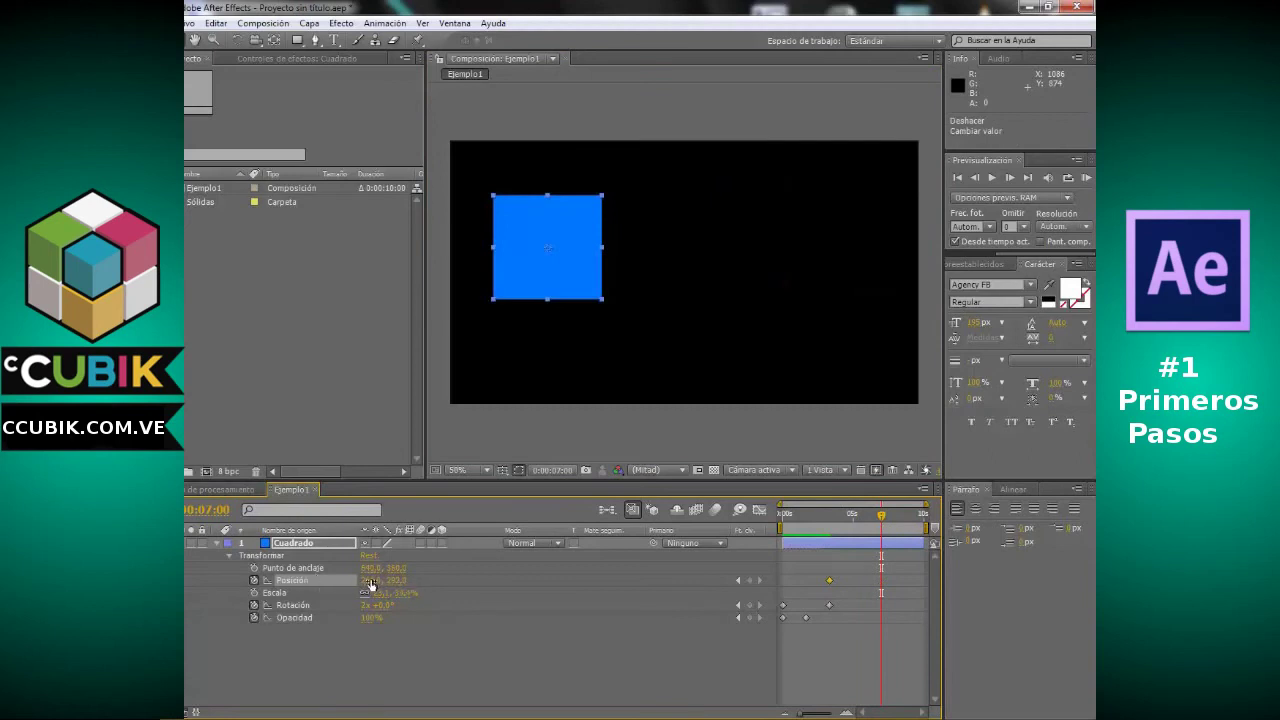
pyautogui.moveTo(397, 583); pyautogui.dragTo(504, 575)
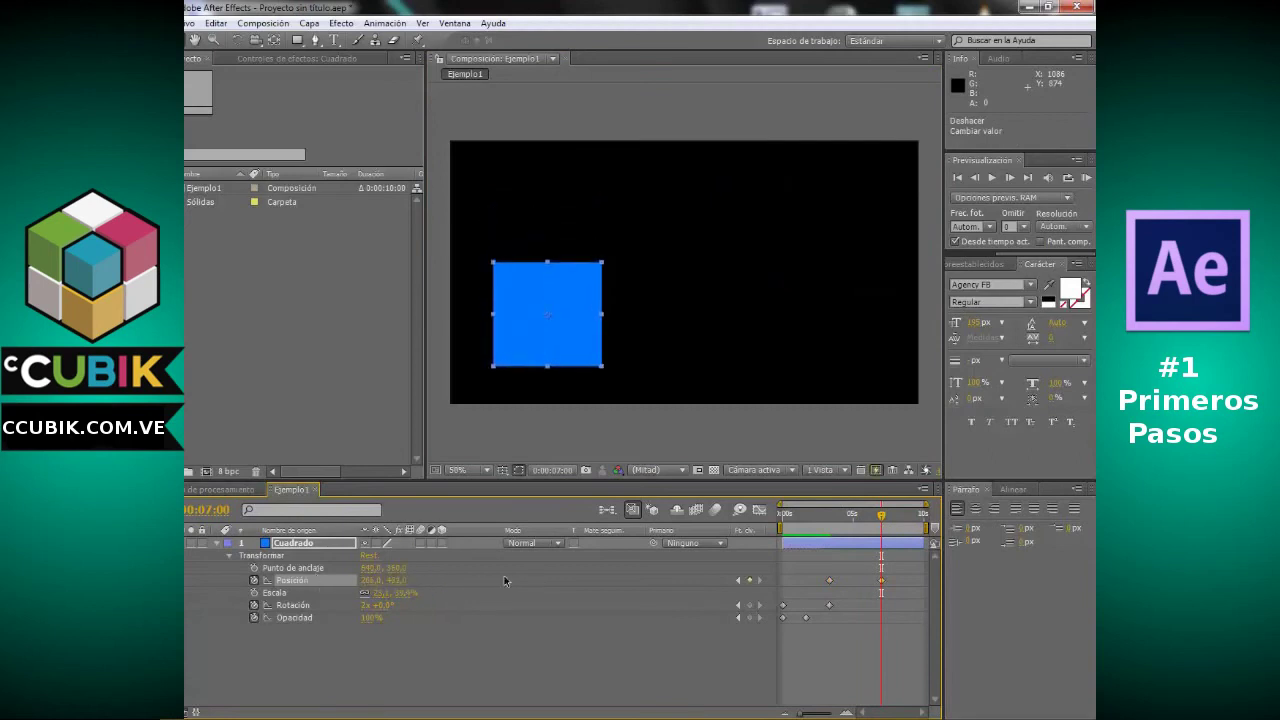
pyautogui.hotkey('ctrl', 'z')
pyautogui.moveTo(375, 582); pyautogui.dragTo(921, 567)
# Scrub through the slide, then RAM-preview the animation from the beginning
pyautogui.moveTo(831, 527)
pyautogui.mouseDown()
pyautogui.moveTo(884, 531)
pyautogui.moveTo(826, 539)
pyautogui.moveTo(837, 545)
pyautogui.moveTo(892, 545)
pyautogui.mouseUp()
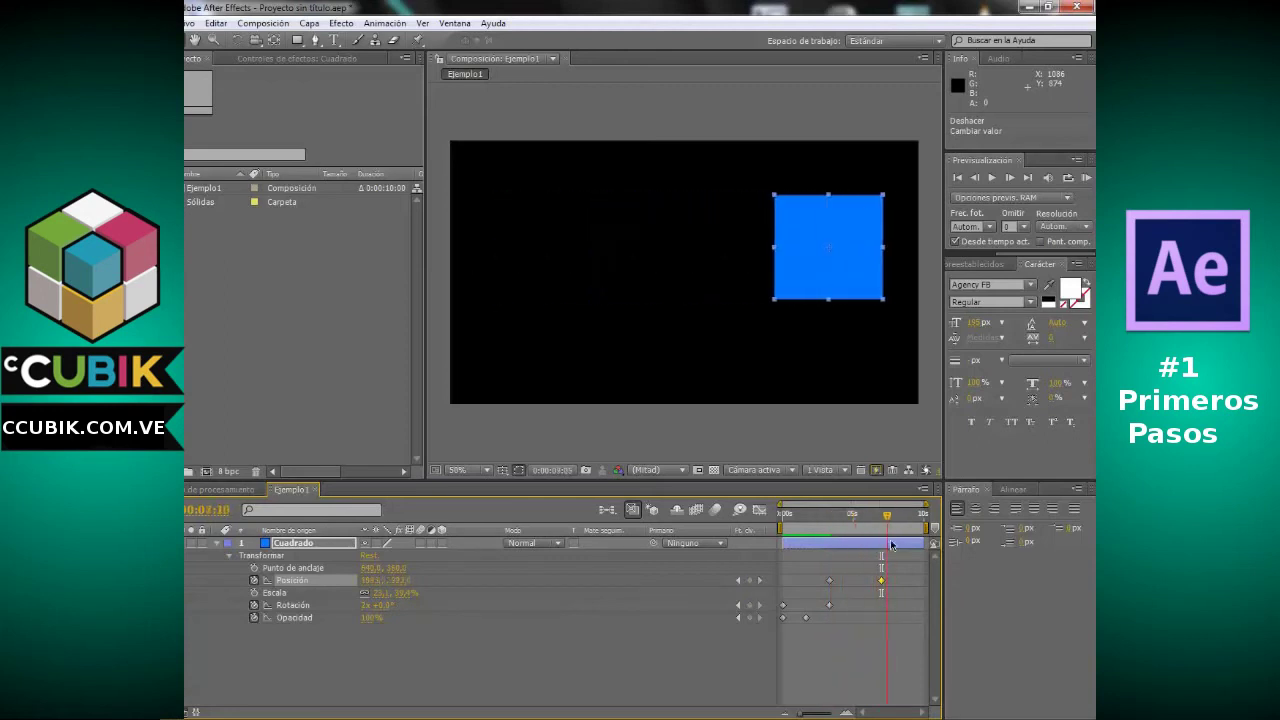
pyautogui.press('Home')
pyautogui.click(1087, 178)
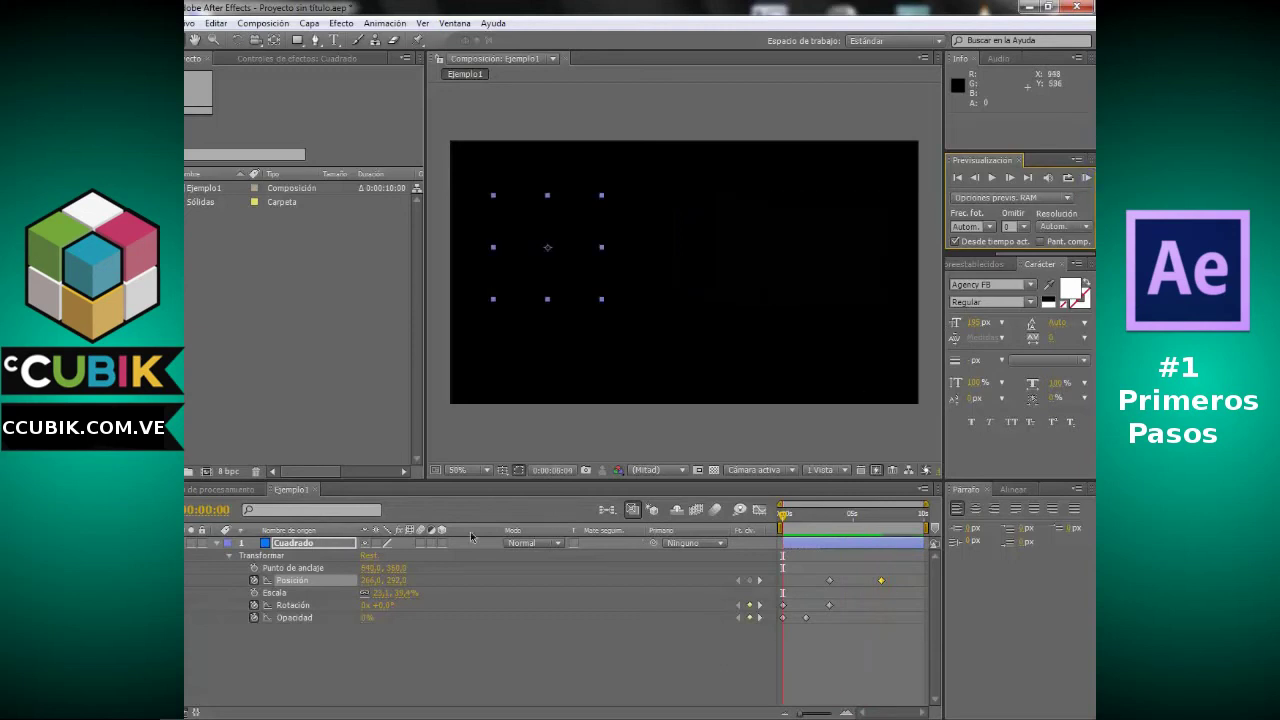
# Start an Escala keyframe and move it to the 3-second mark
pyautogui.click(285, 593)
pyautogui.moveTo(782, 530); pyautogui.dragTo(766, 533)
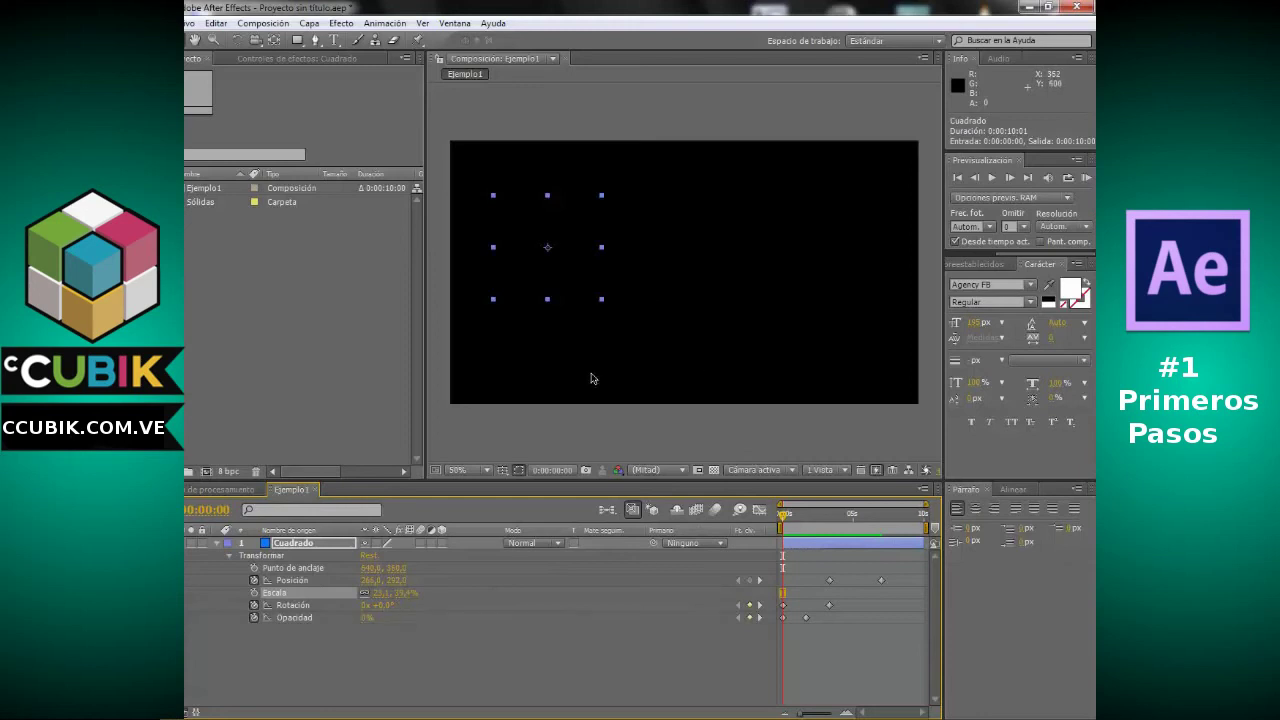
pyautogui.click(255, 593)
pyautogui.moveTo(790, 530); pyautogui.dragTo(831, 527)
pyautogui.moveTo(784, 598); pyautogui.dragTo(829, 593)
# Set Escala to 20 at about 7:00 and RAM-preview the shrinking square
pyautogui.moveTo(836, 524); pyautogui.dragTo(882, 518)
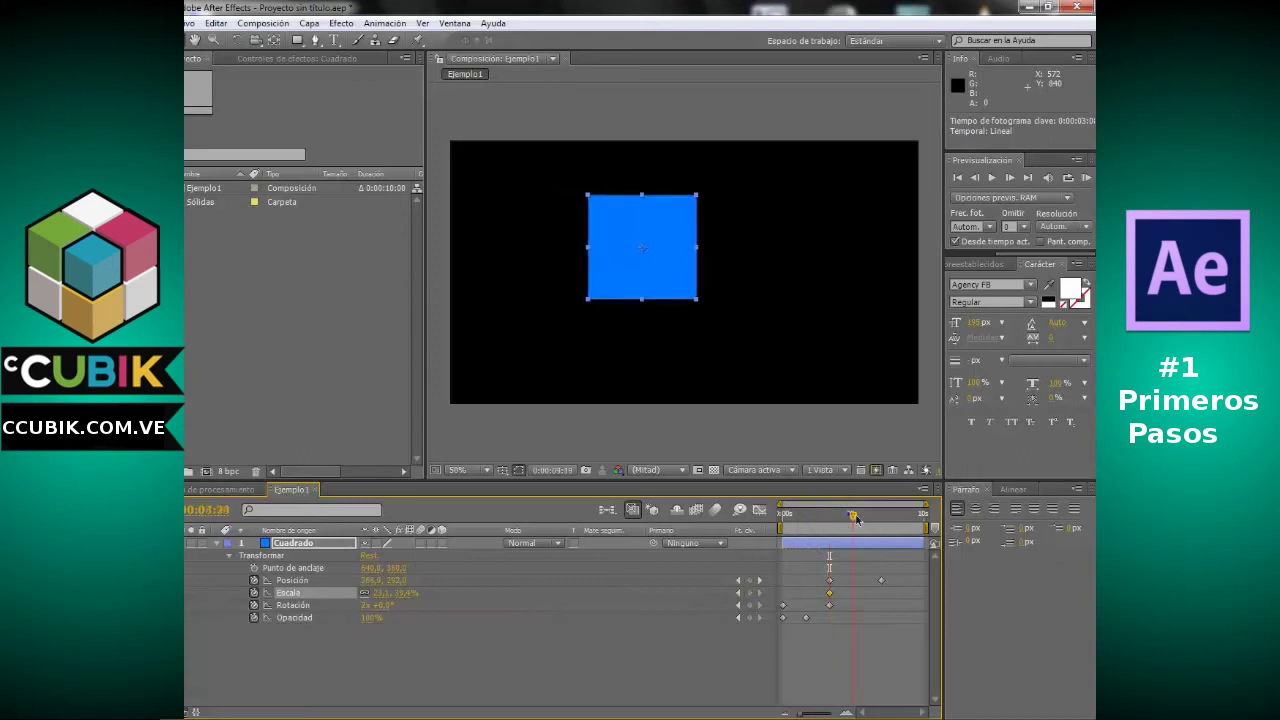
pyautogui.click(408, 593)
pyautogui.write('20')
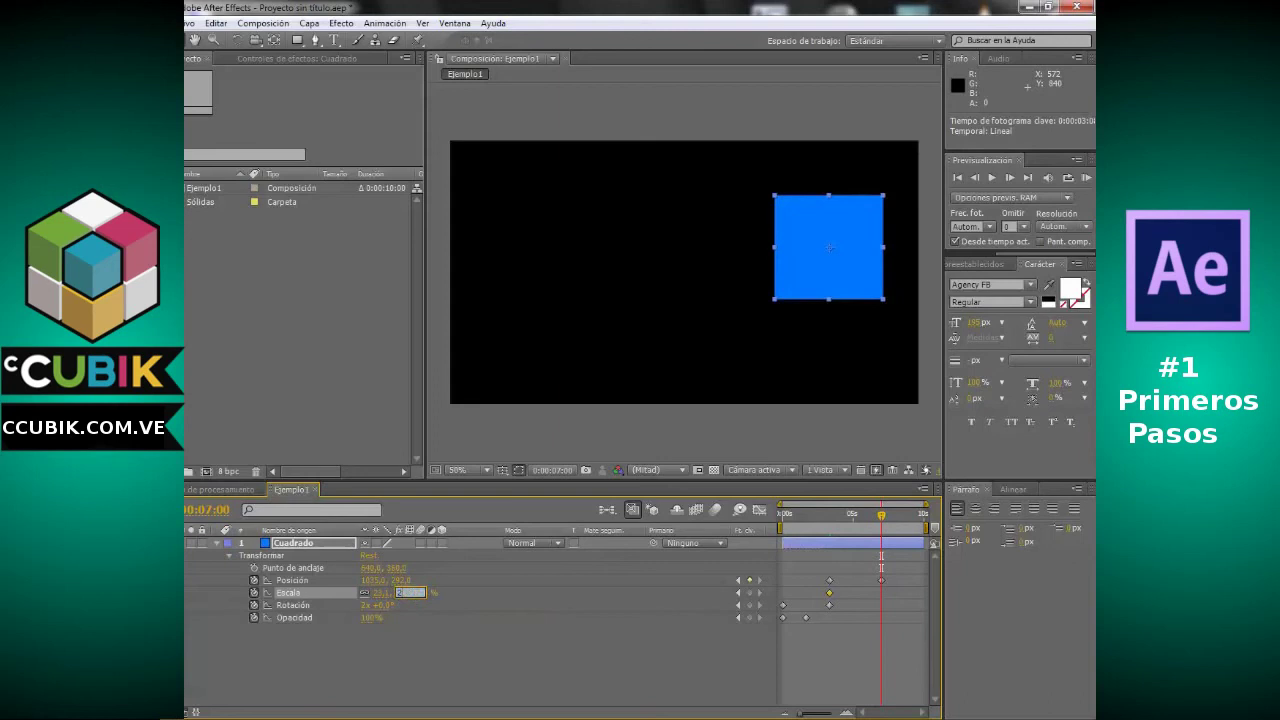
pyautogui.press('Return')
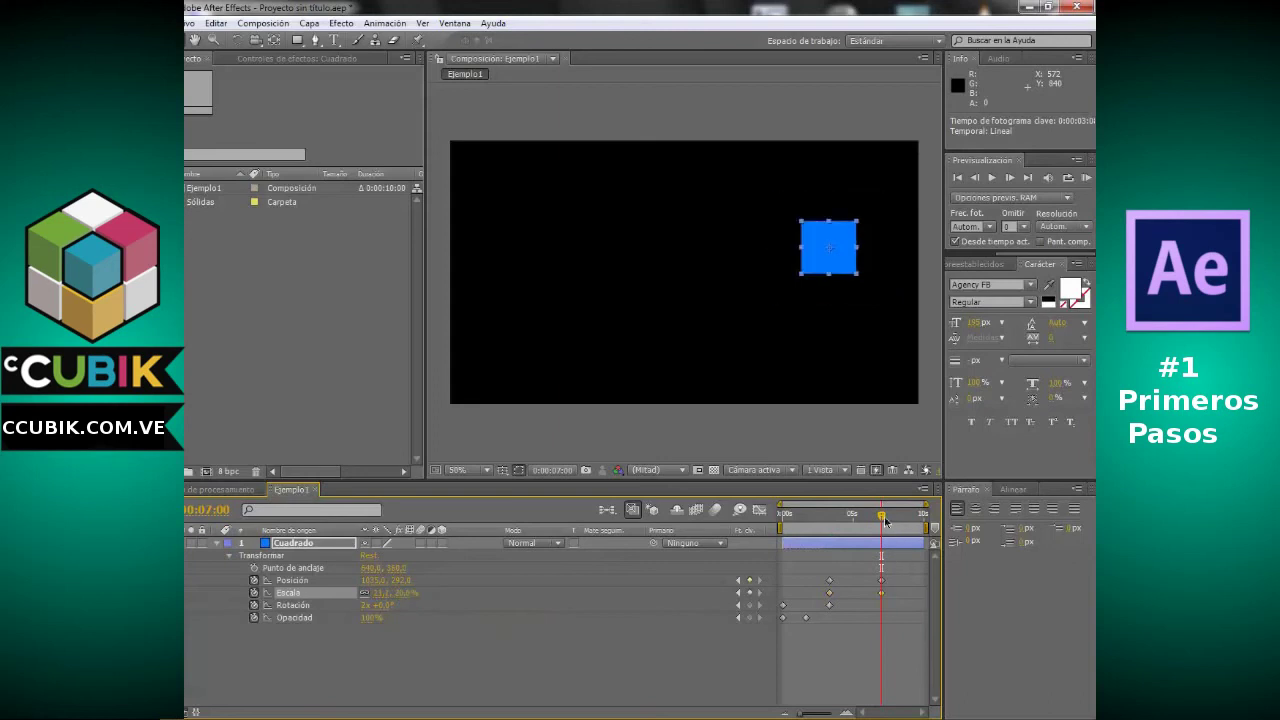
pyautogui.click(1087, 177)
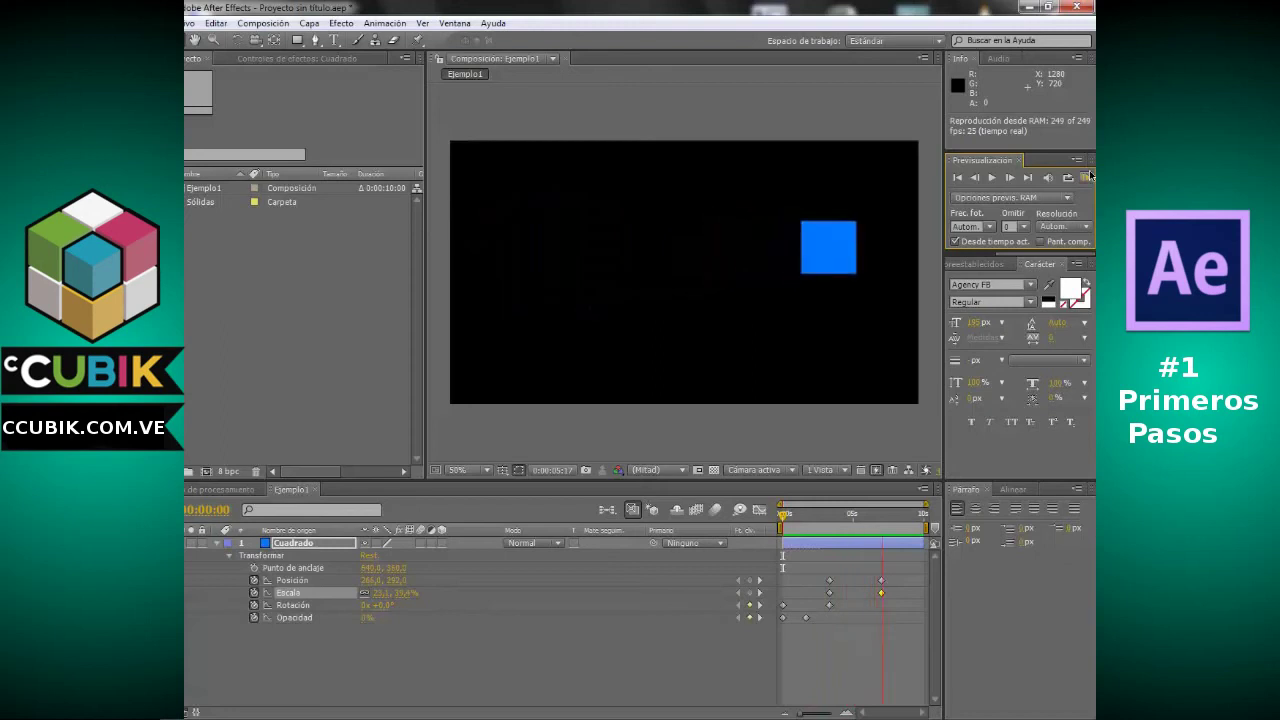
pyautogui.click(1088, 177)
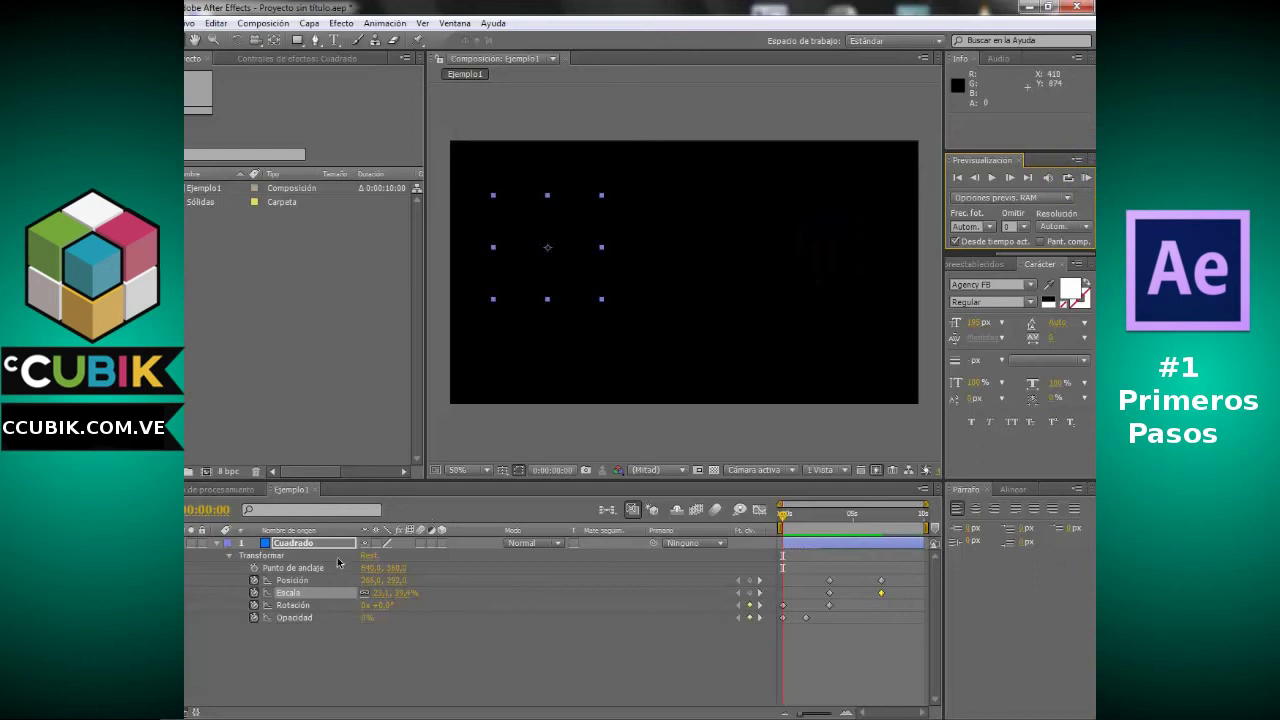
# Trial-change the Punto de anclaje vertical value near 3 seconds, then undo it with Ctrl+Z
pyautogui.click(300, 567)
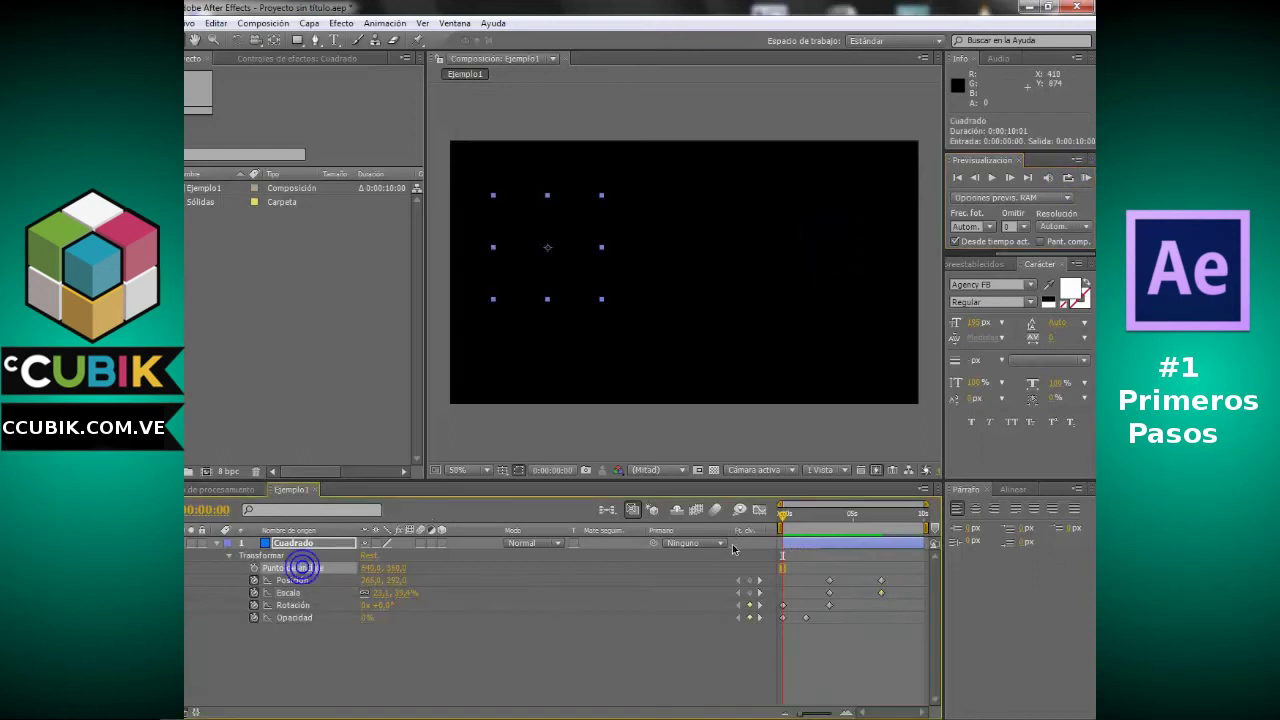
pyautogui.moveTo(835, 516); pyautogui.dragTo(829, 520)
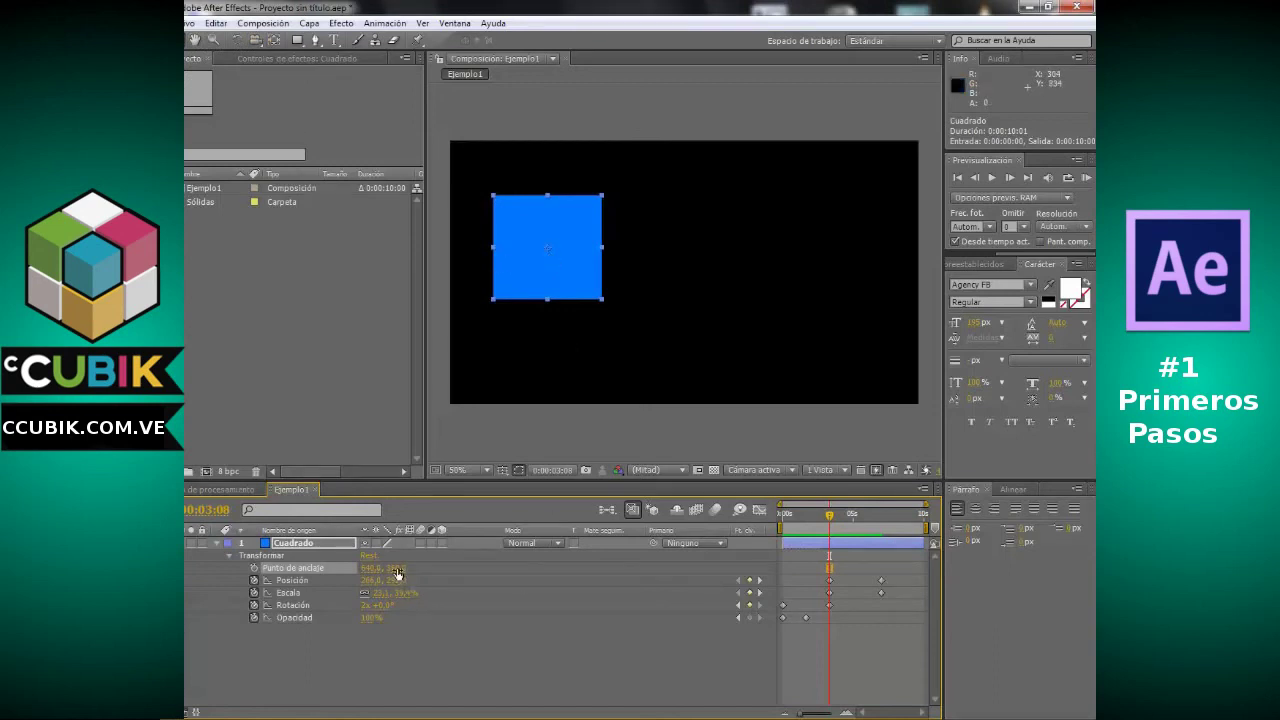
pyautogui.moveTo(398, 575)
pyautogui.mouseDown()
pyautogui.moveTo(603, 568)
pyautogui.moveTo(666, 587)
pyautogui.moveTo(611, 600)
pyautogui.moveTo(659, 587)
pyautogui.moveTo(516, 582)
pyautogui.mouseUp()
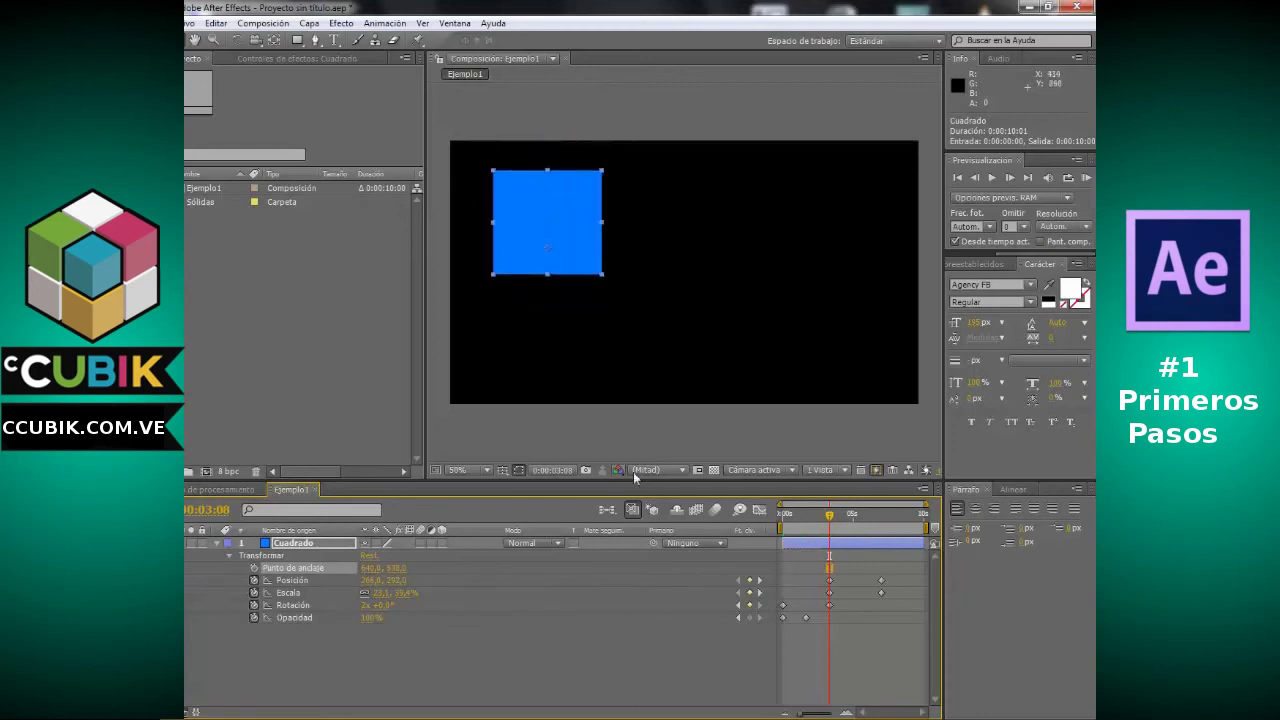
pyautogui.hotkey('ctrl', 'z')
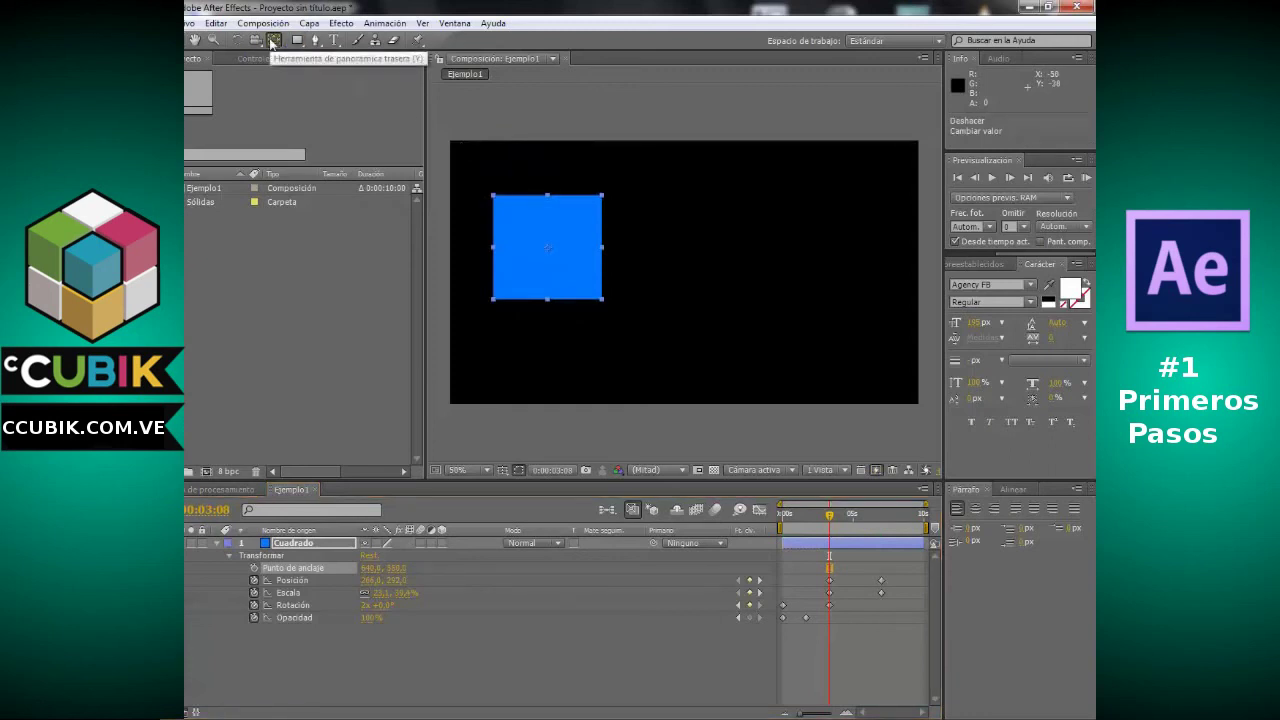
# Use the Pan Behind tool (Y) to move Cuadrado's anchor point to the square's lower-left corner, then rewind to 0
pyautogui.click(271, 44)
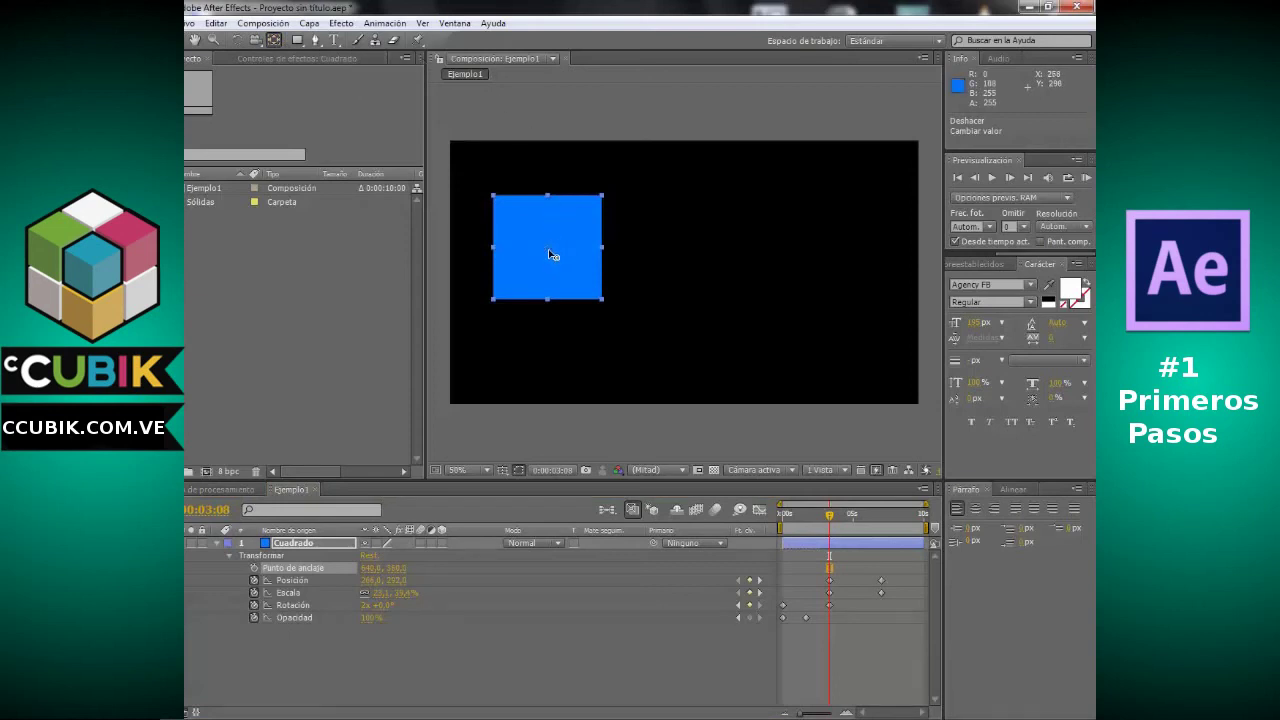
pyautogui.moveTo(548, 249)
pyautogui.mouseDown()
pyautogui.moveTo(548, 200)
pyautogui.moveTo(583, 270)
pyautogui.moveTo(500, 302)
pyautogui.mouseUp()
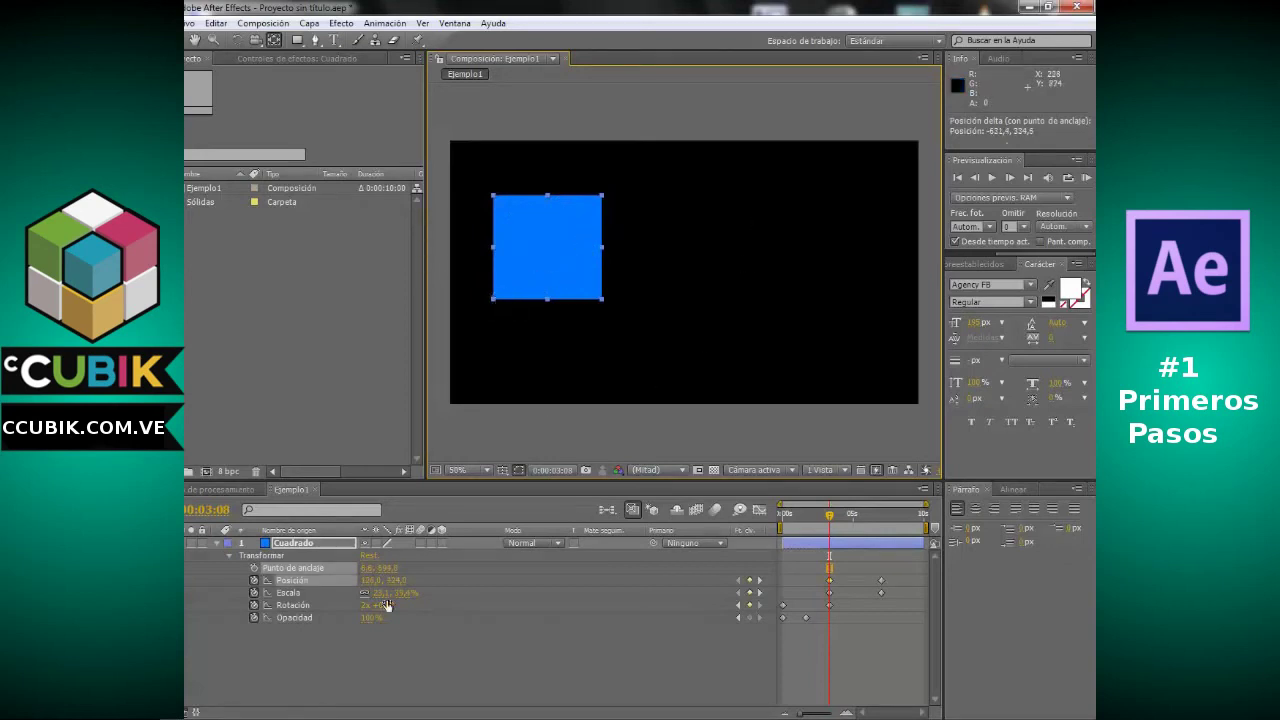
pyautogui.click(450, 608)
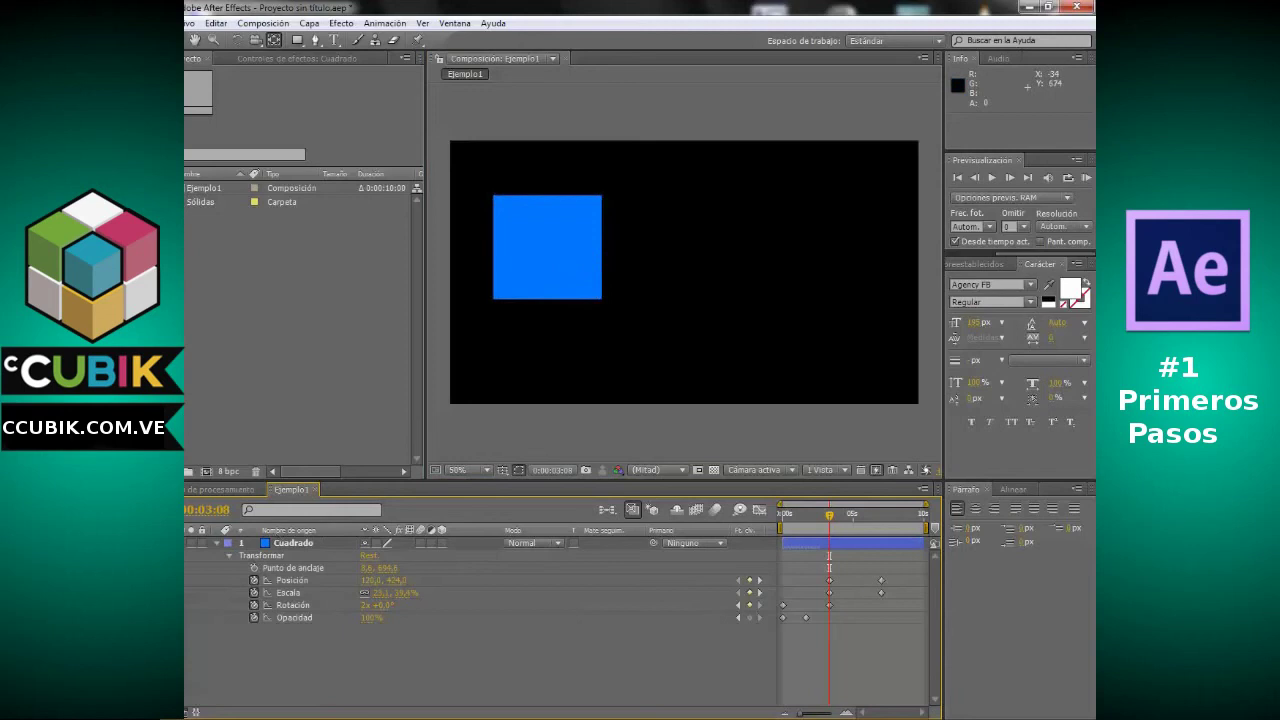
pyautogui.click(545, 268)
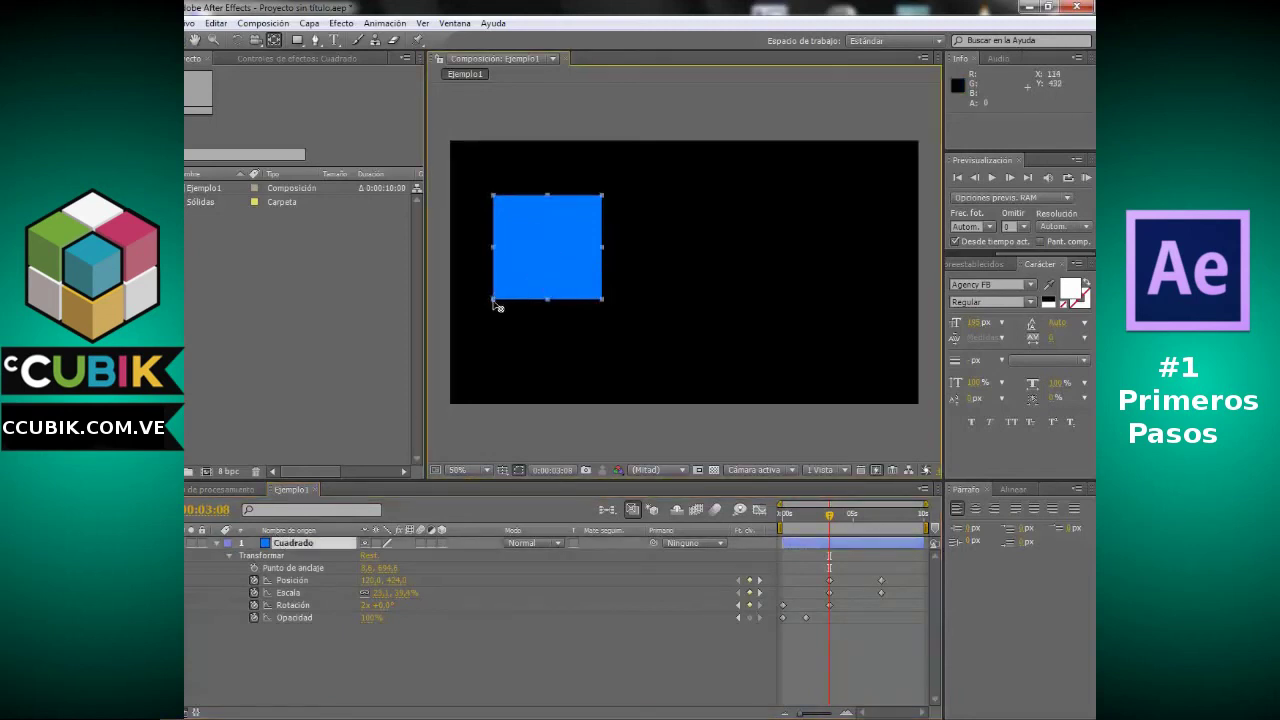
pyautogui.click(549, 255)
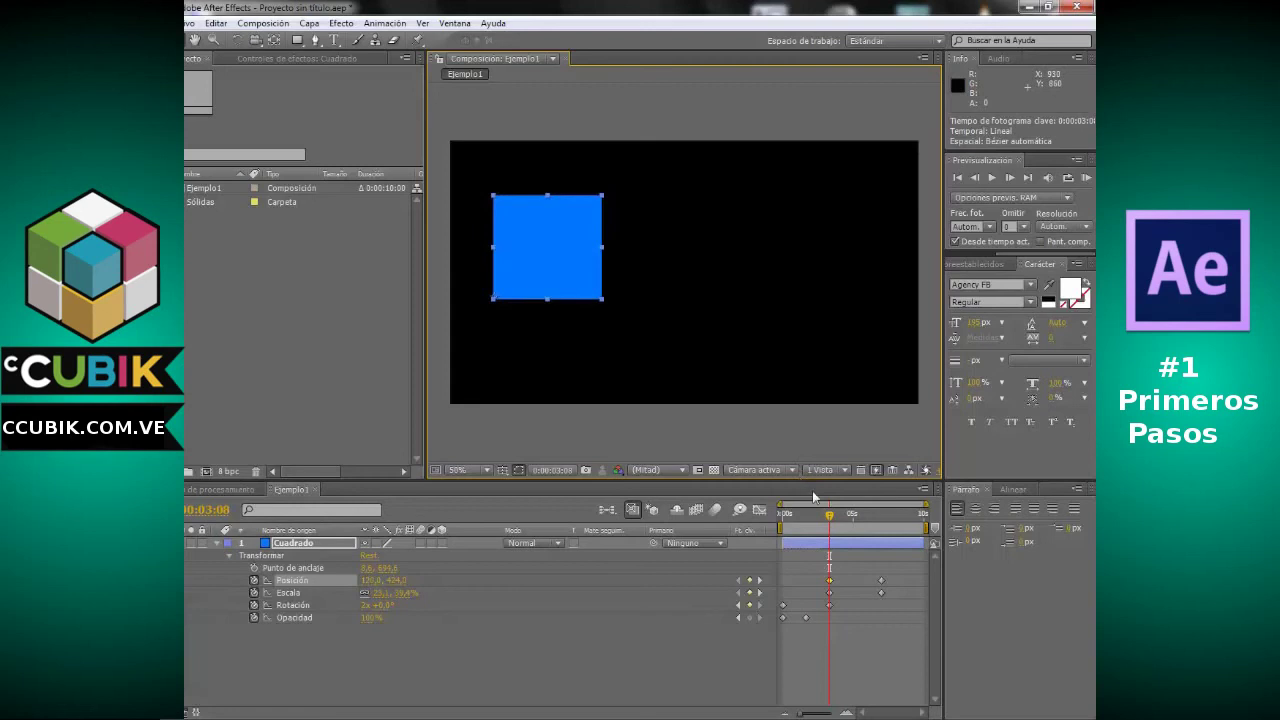
pyautogui.moveTo(807, 516); pyautogui.dragTo(783, 514)
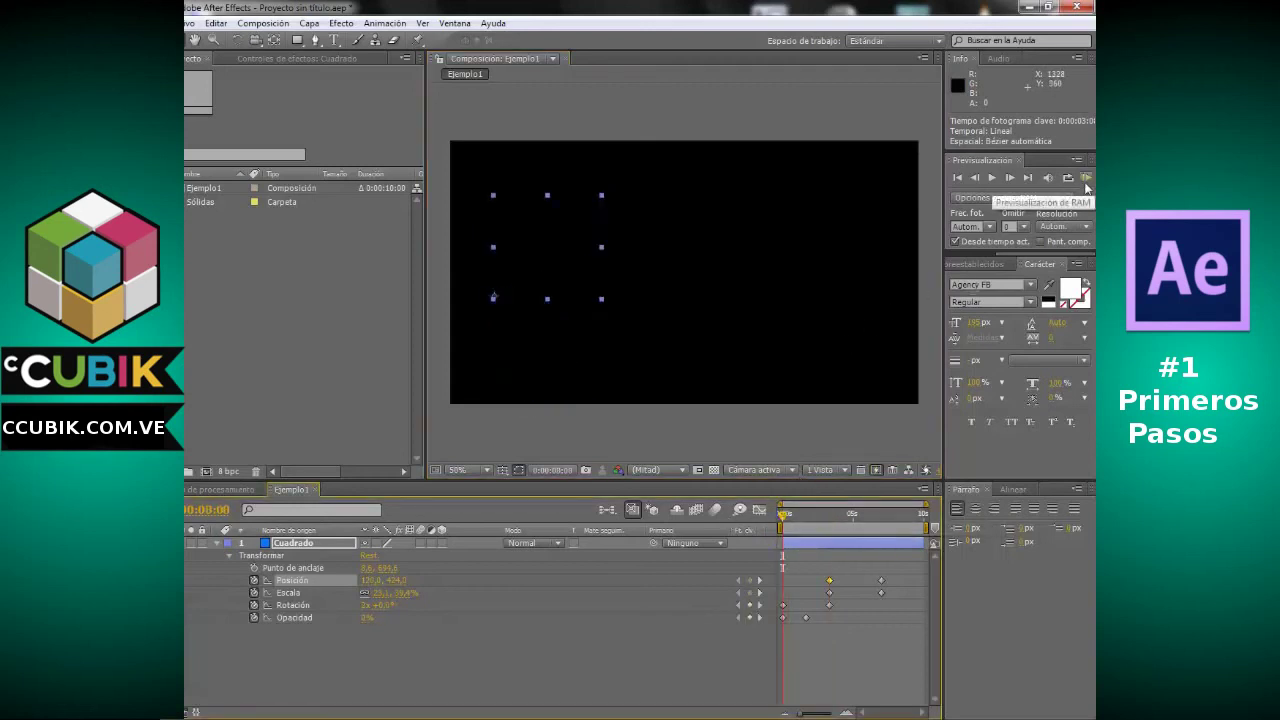
# RAM Preview Ejemplo1, stop it, and scrub to about five seconds to watch the corner pivot
pyautogui.click(1085, 184)
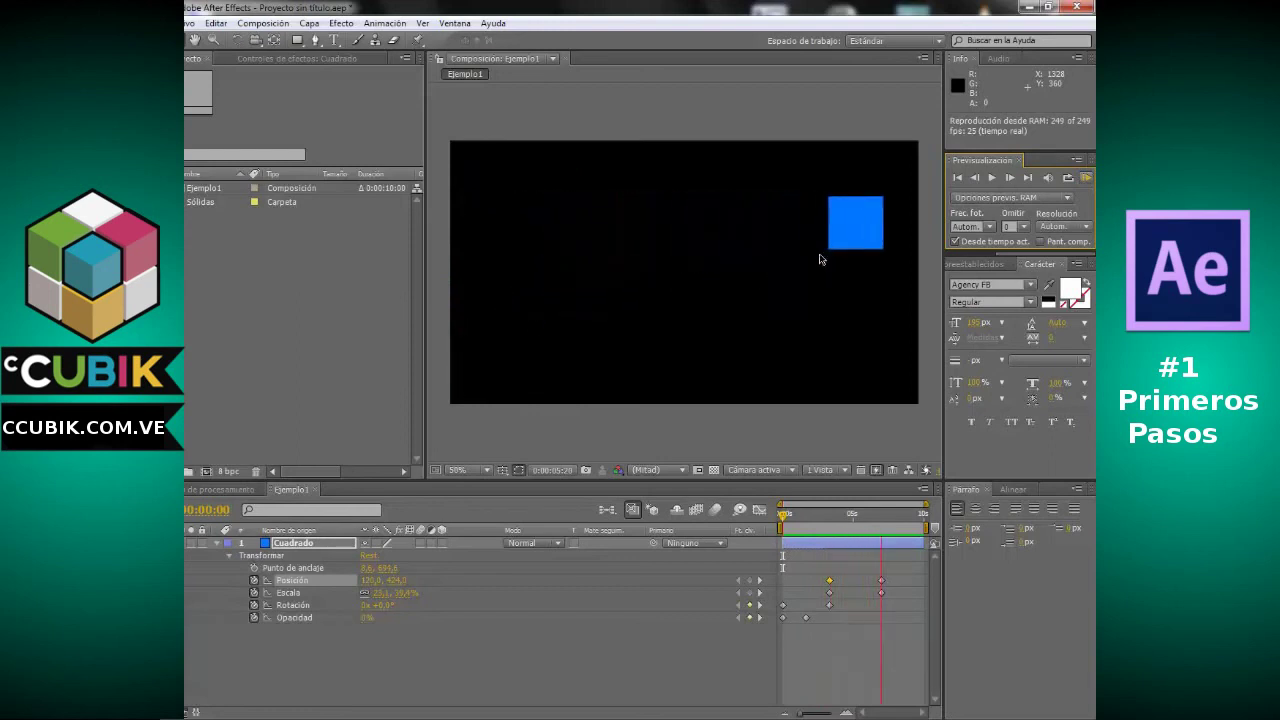
pyautogui.click(1086, 182)
pyautogui.click(1087, 179)
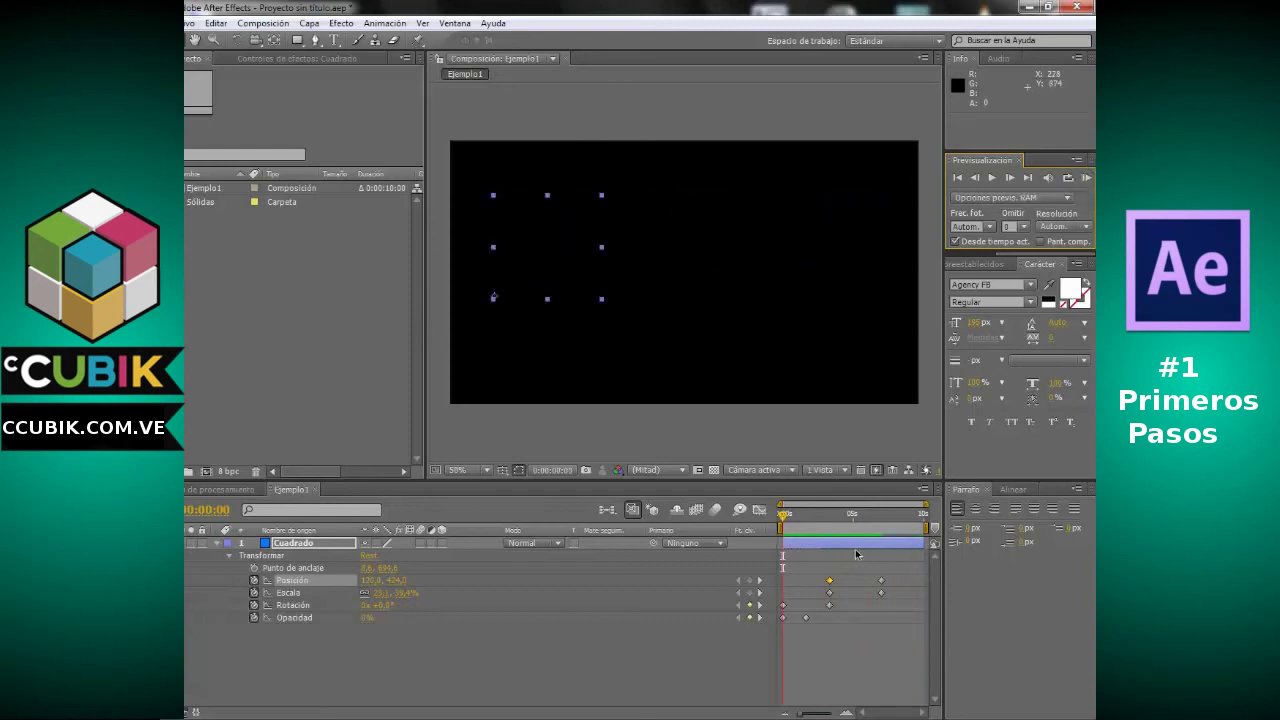
pyautogui.moveTo(783, 524); pyautogui.dragTo(857, 524)
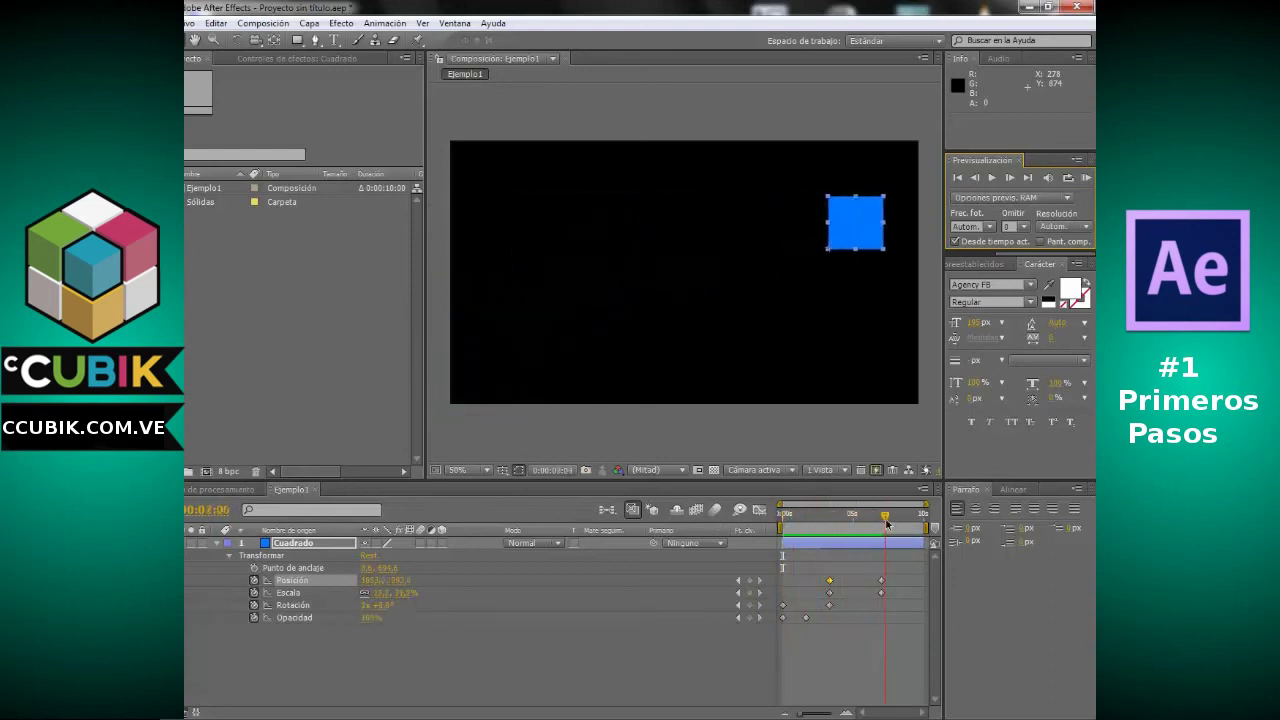
# Collapse the Cuadrado layer and duplicate it with Ctrl+D
pyautogui.moveTo(857, 524); pyautogui.dragTo(369, 540)
pyautogui.click(217, 544)
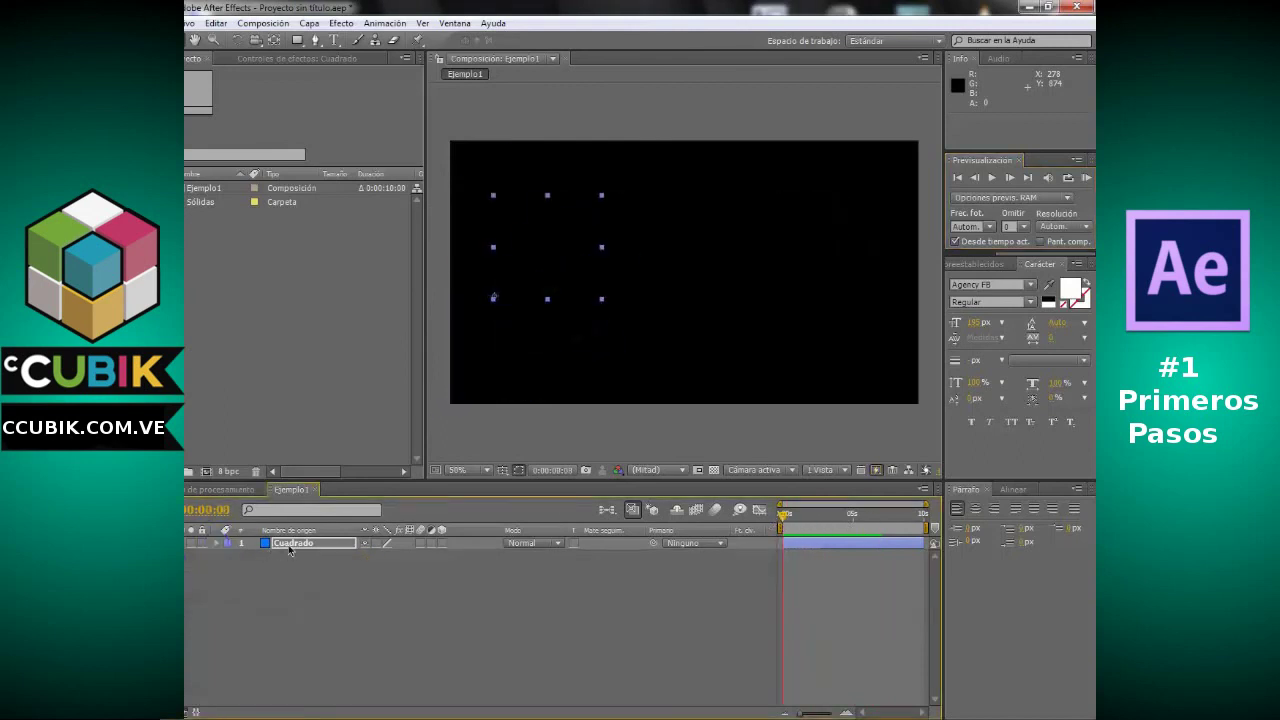
pyautogui.click(290, 543)
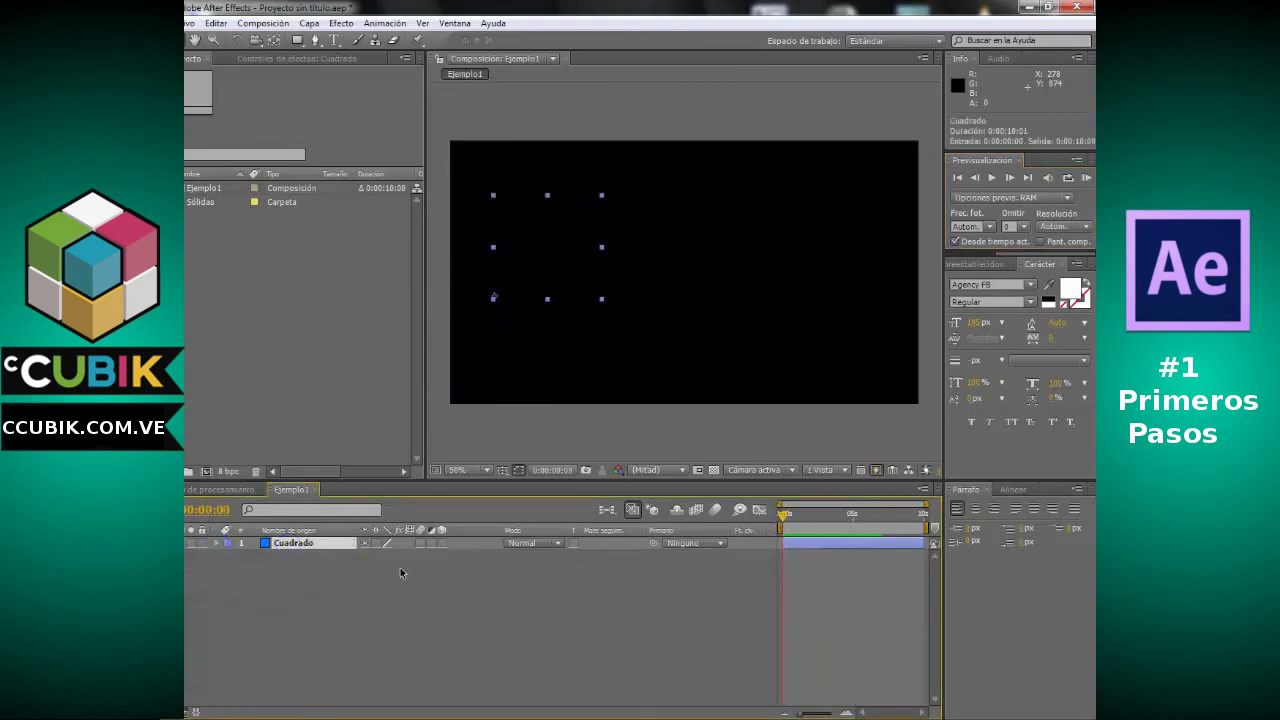
pyautogui.hotkey('ctrl', 'd')
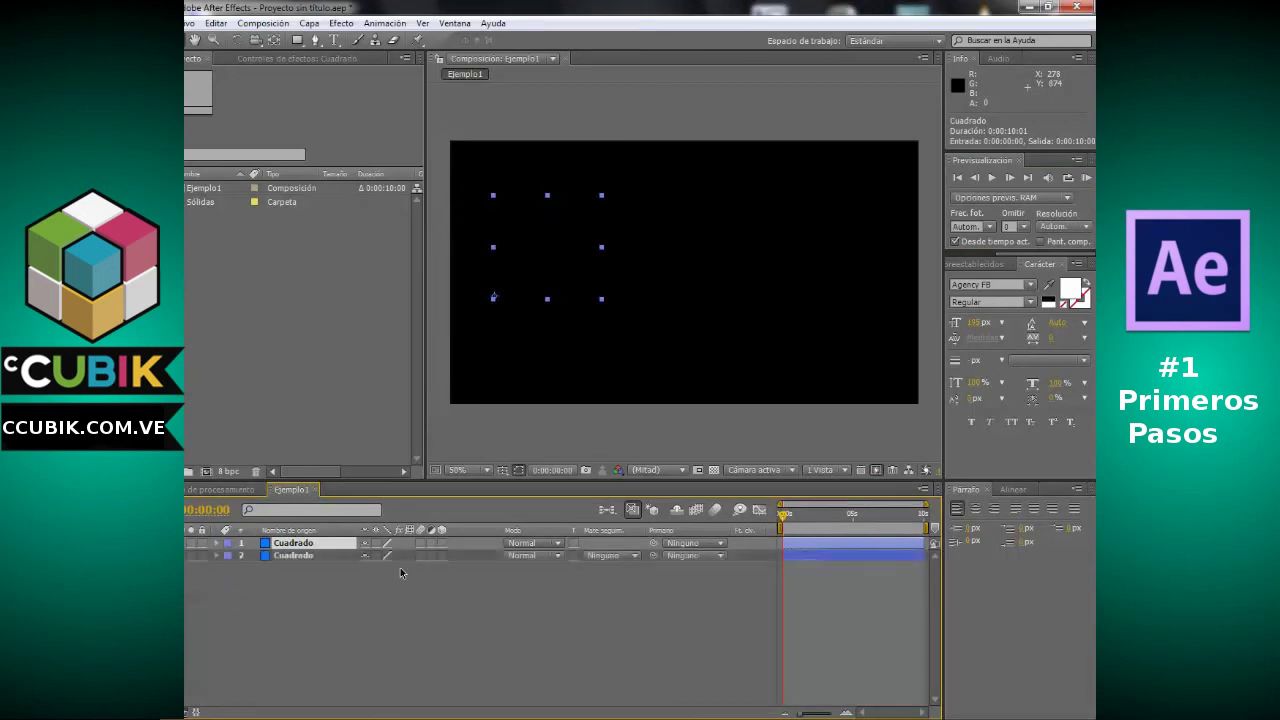
pyautogui.moveTo(788, 514)
pyautogui.mouseDown()
pyautogui.moveTo(882, 521)
pyautogui.moveTo(768, 514)
pyautogui.mouseUp()
# Twirl open the top Cuadrado layer's Transform properties and select its keyframes
pyautogui.click(507, 613)
pyautogui.click(300, 543)
pyautogui.click(217, 543)
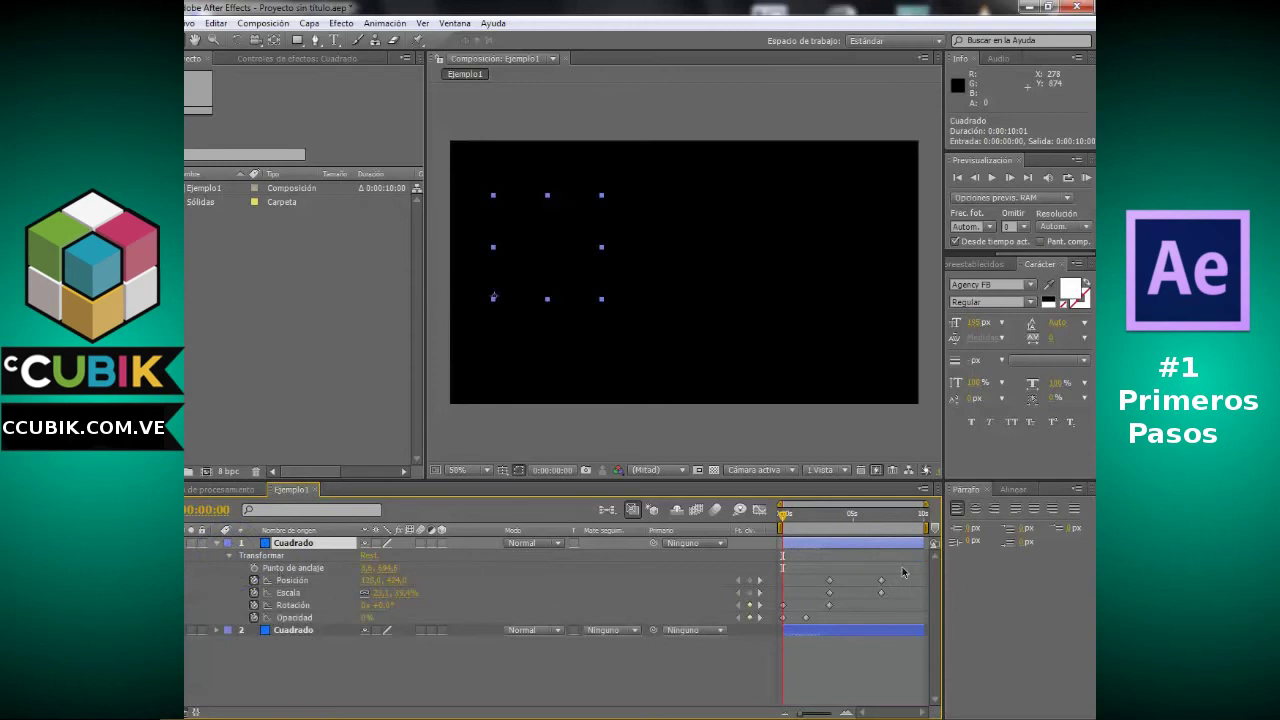
pyautogui.moveTo(903, 572); pyautogui.dragTo(896, 568)
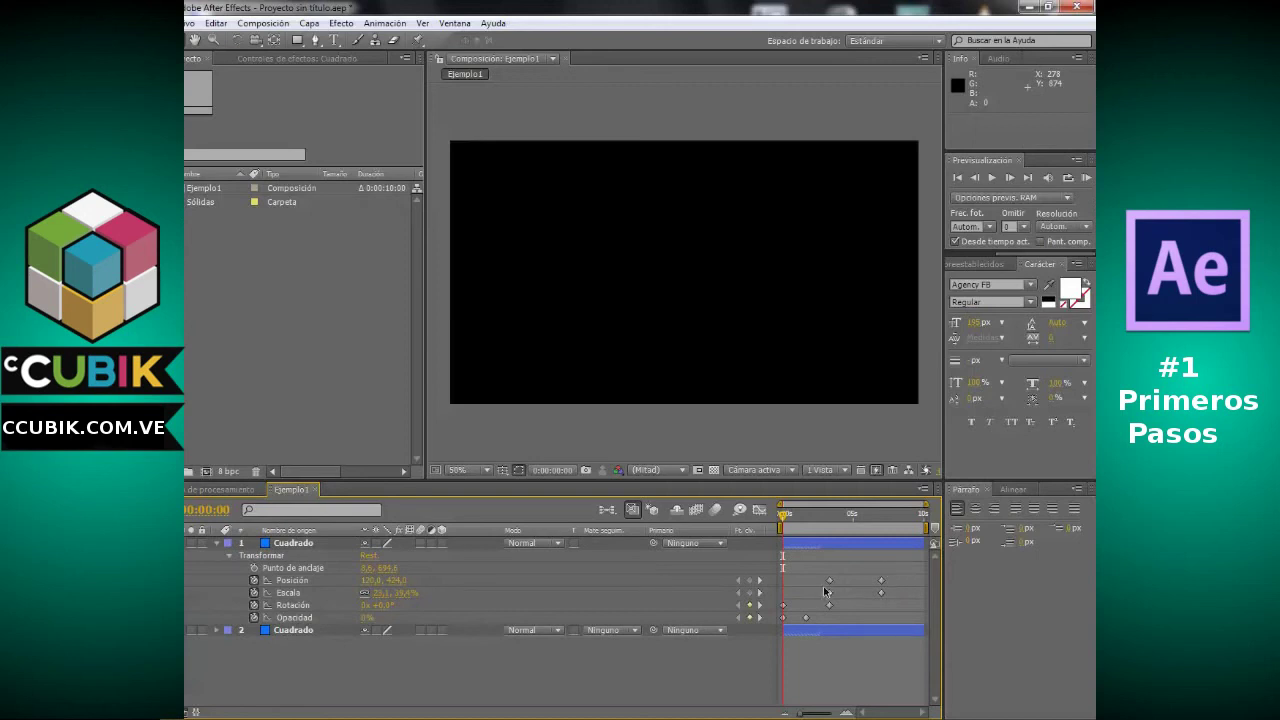
pyautogui.click(320, 543)
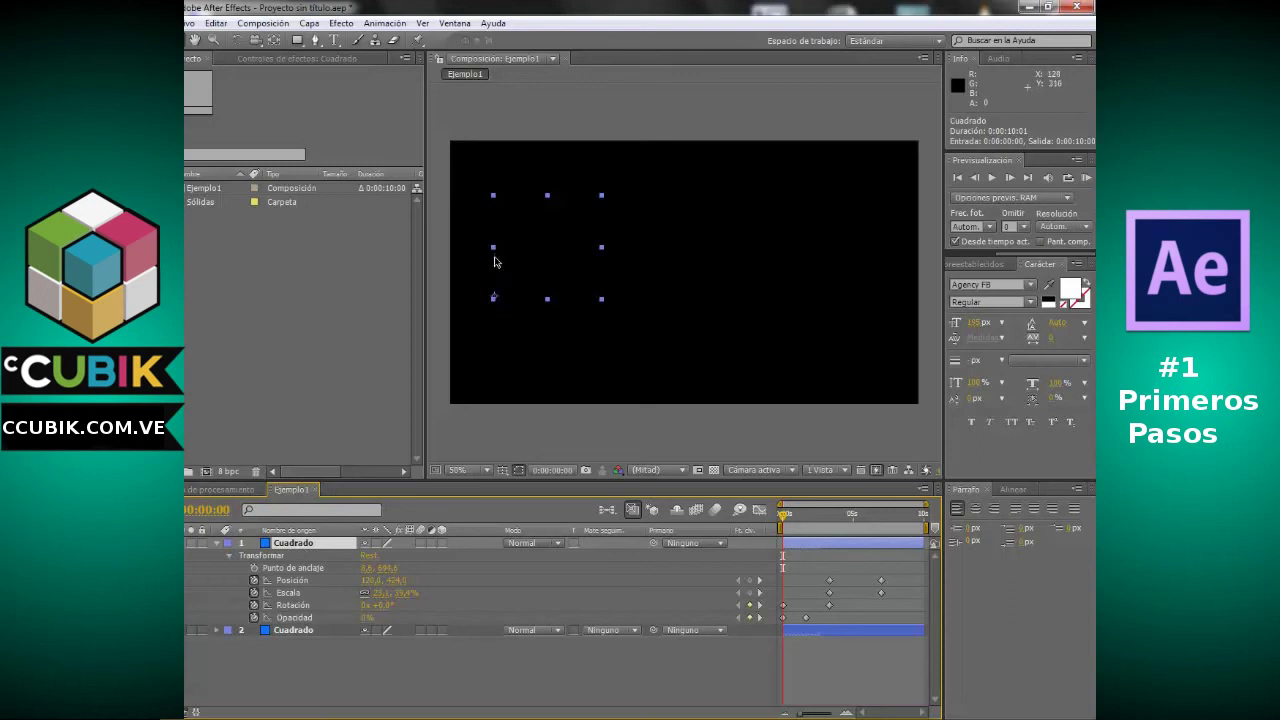
pyautogui.click(877, 264)
pyautogui.click(300, 547)
# Try Transformar > Voltear horizontalmente on the top Cuadrado layer, then undo it
pyautogui.rightClick(301, 549)
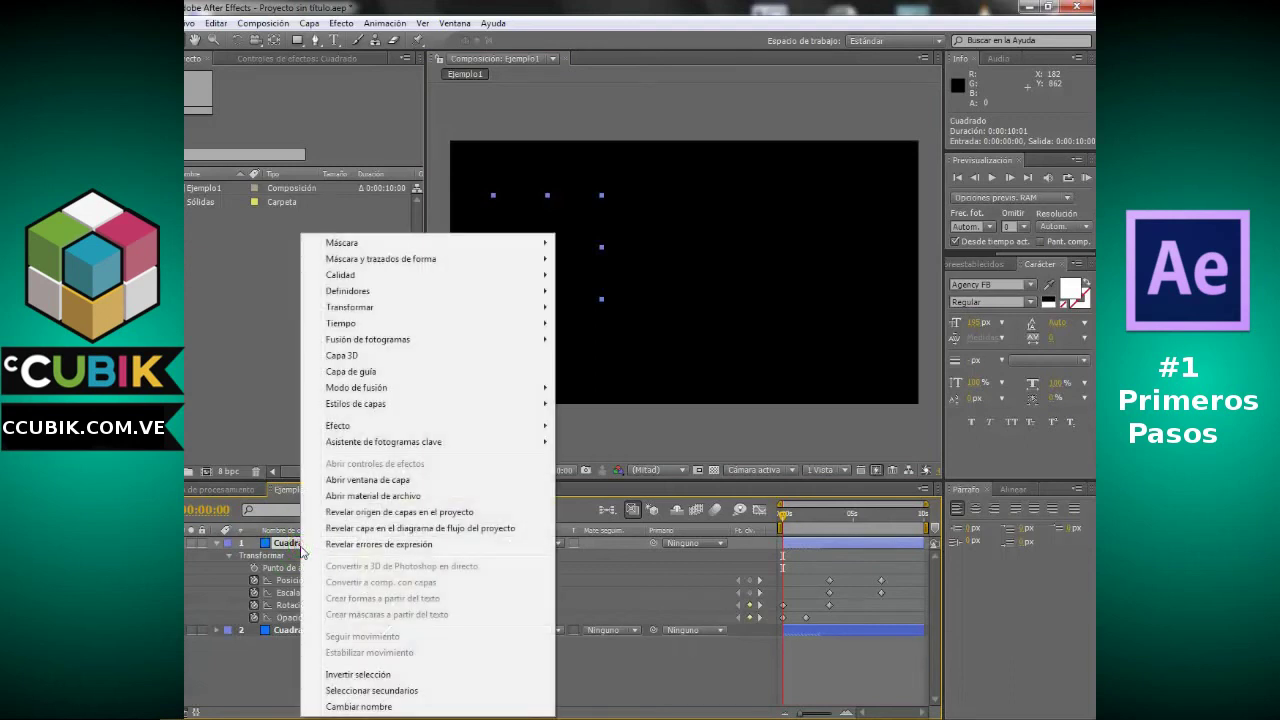
pyautogui.moveTo(460, 307)
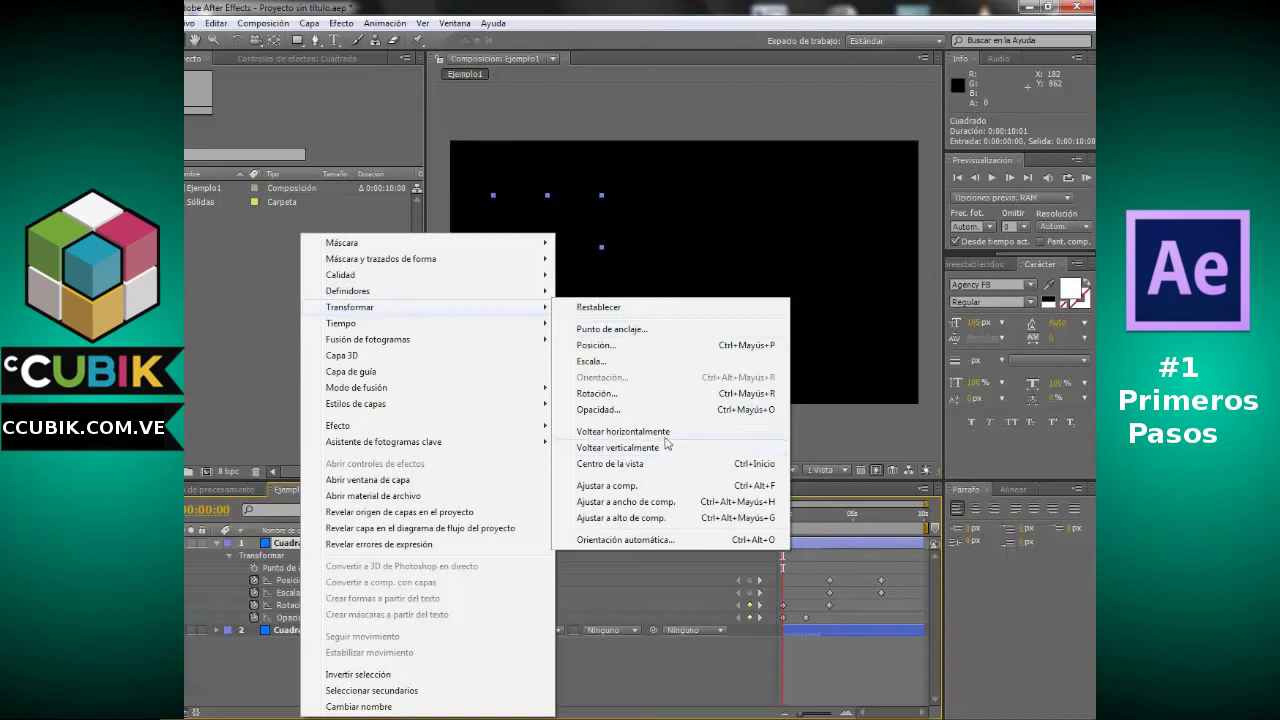
pyautogui.click(665, 436)
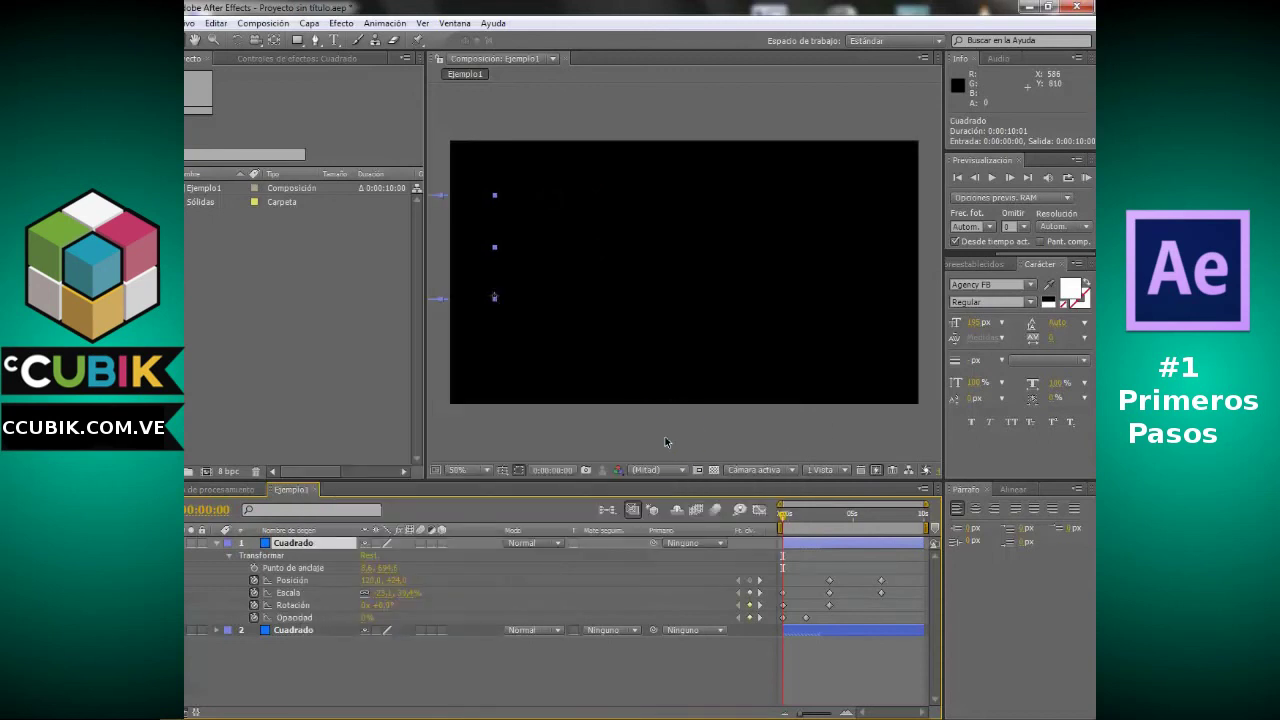
pyautogui.moveTo(805, 520)
pyautogui.mouseDown()
pyautogui.moveTo(862, 522)
pyautogui.moveTo(771, 530)
pyautogui.mouseUp()
pyautogui.hotkey('ctrl', 'z')
# Flip the top Cuadrado square with Transformar > Voltear verticalmente
pyautogui.rightClick(299, 551)
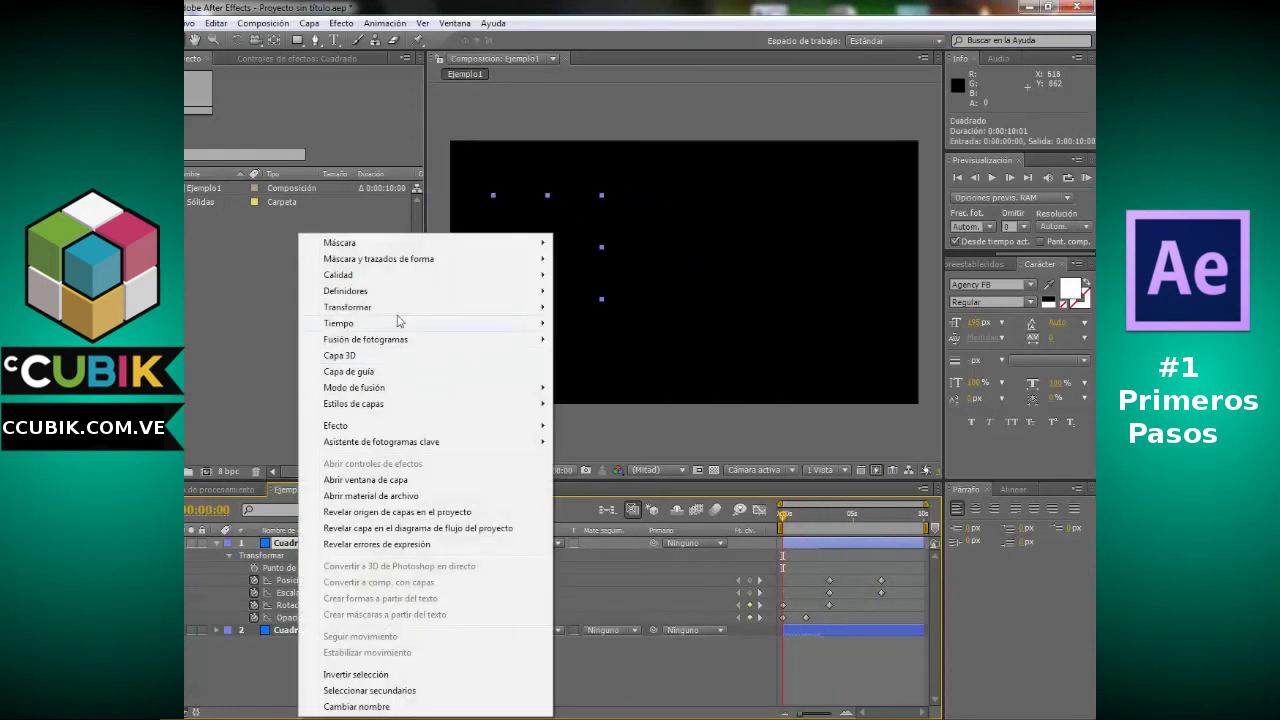
pyautogui.moveTo(397, 307)
pyautogui.click(636, 448)
pyautogui.moveTo(785, 513)
pyautogui.mouseDown()
pyautogui.moveTo(825, 518)
pyautogui.moveTo(781, 517)
pyautogui.mouseUp()
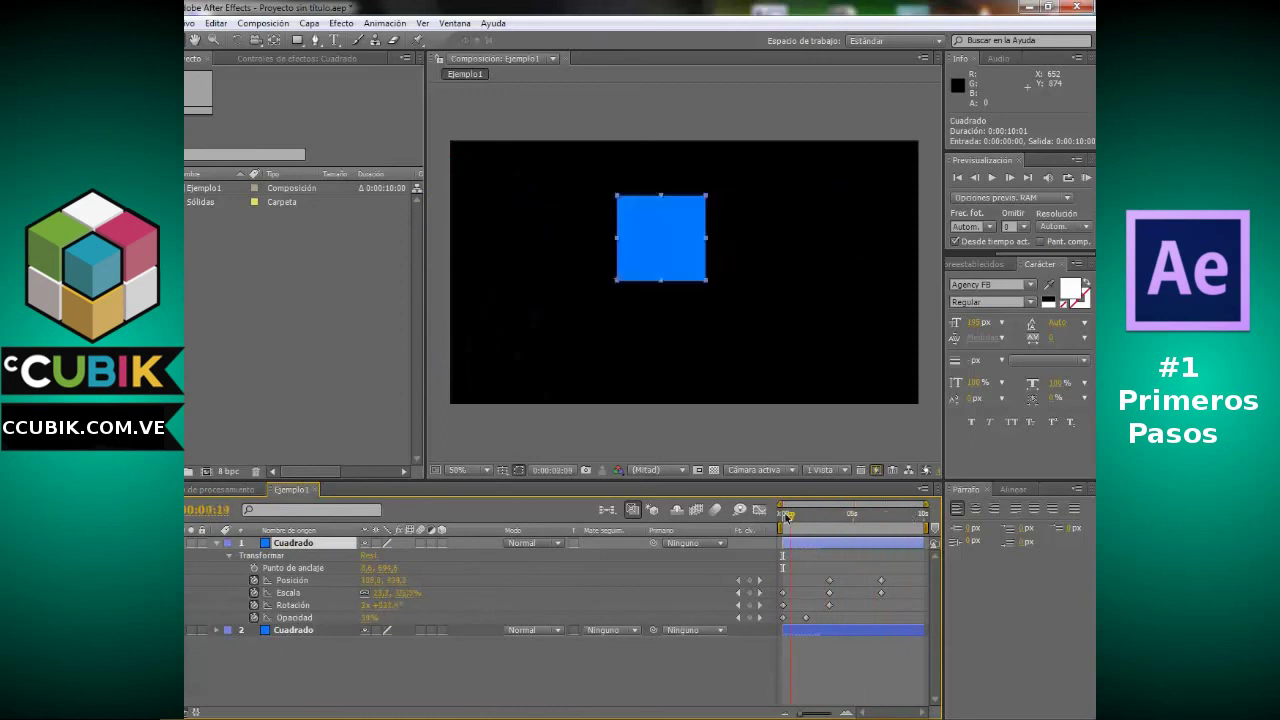
pyautogui.click(313, 552)
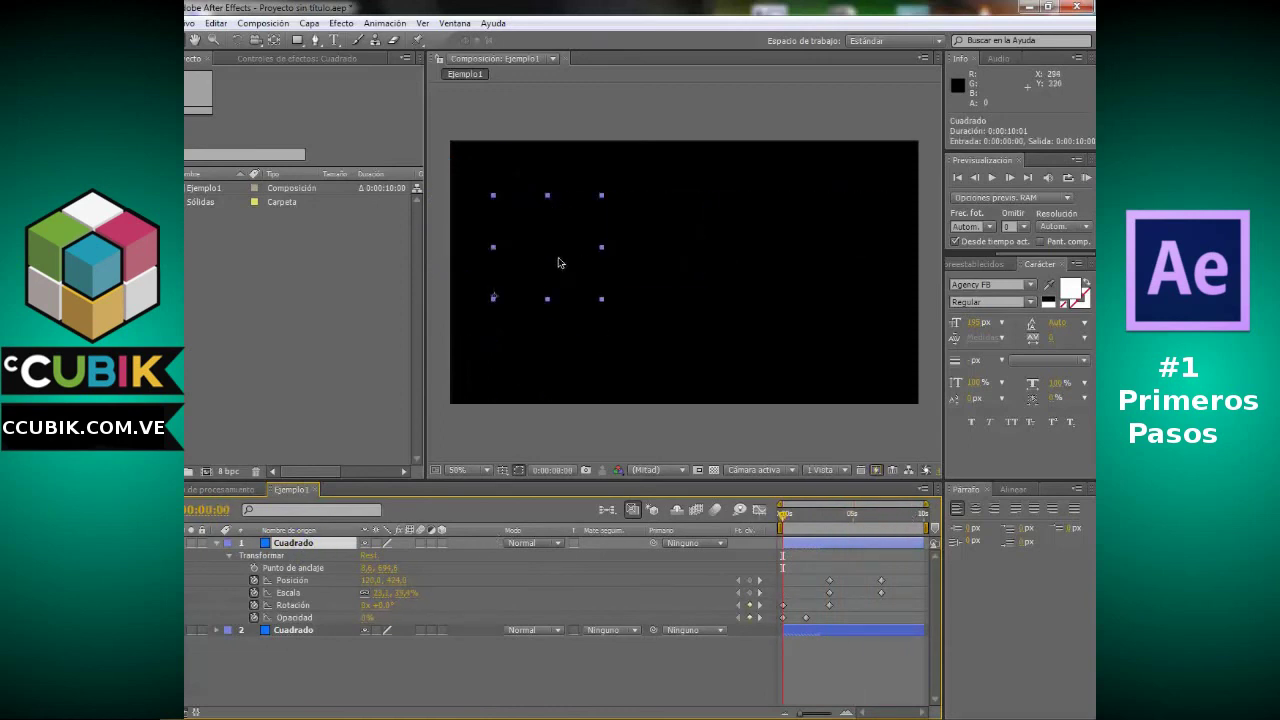
# Move the top square to the right side and select its three-second keyframes, including the anchor point
pyautogui.moveTo(544, 235); pyautogui.dragTo(838, 237)
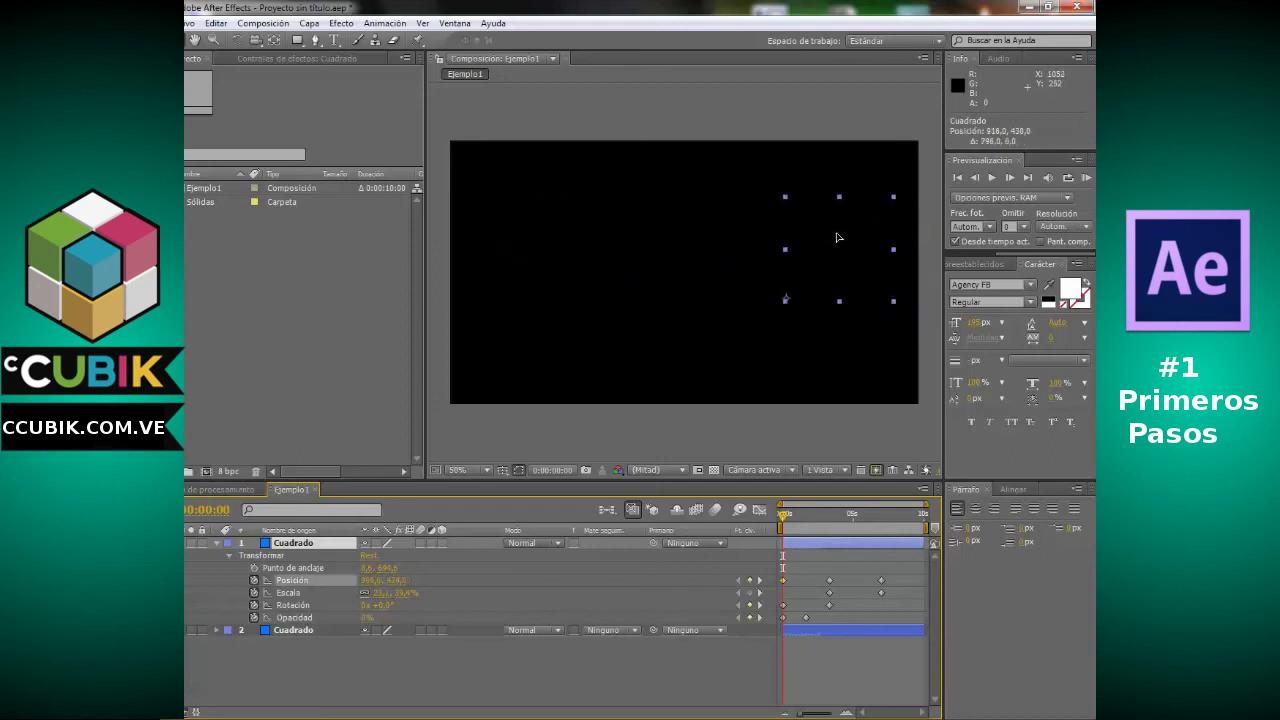
pyautogui.click(790, 517)
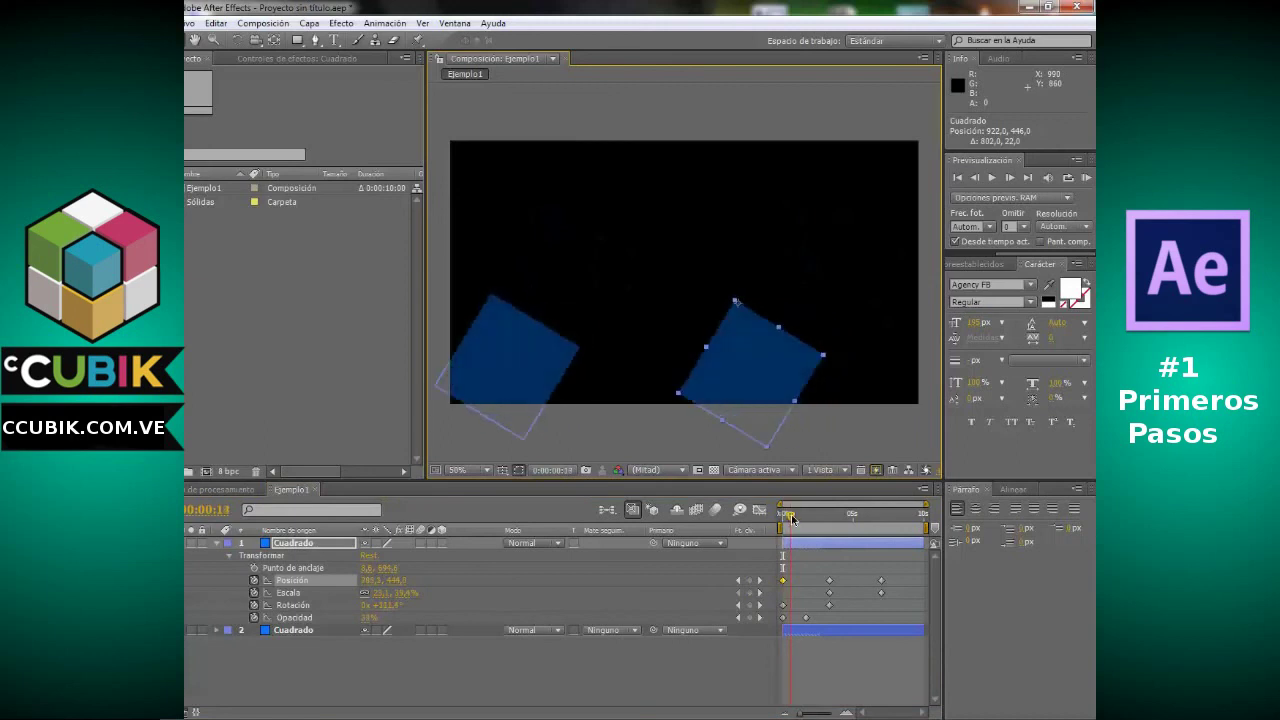
pyautogui.moveTo(792, 518)
pyautogui.mouseDown()
pyautogui.moveTo(869, 522)
pyautogui.moveTo(779, 530)
pyautogui.mouseUp()
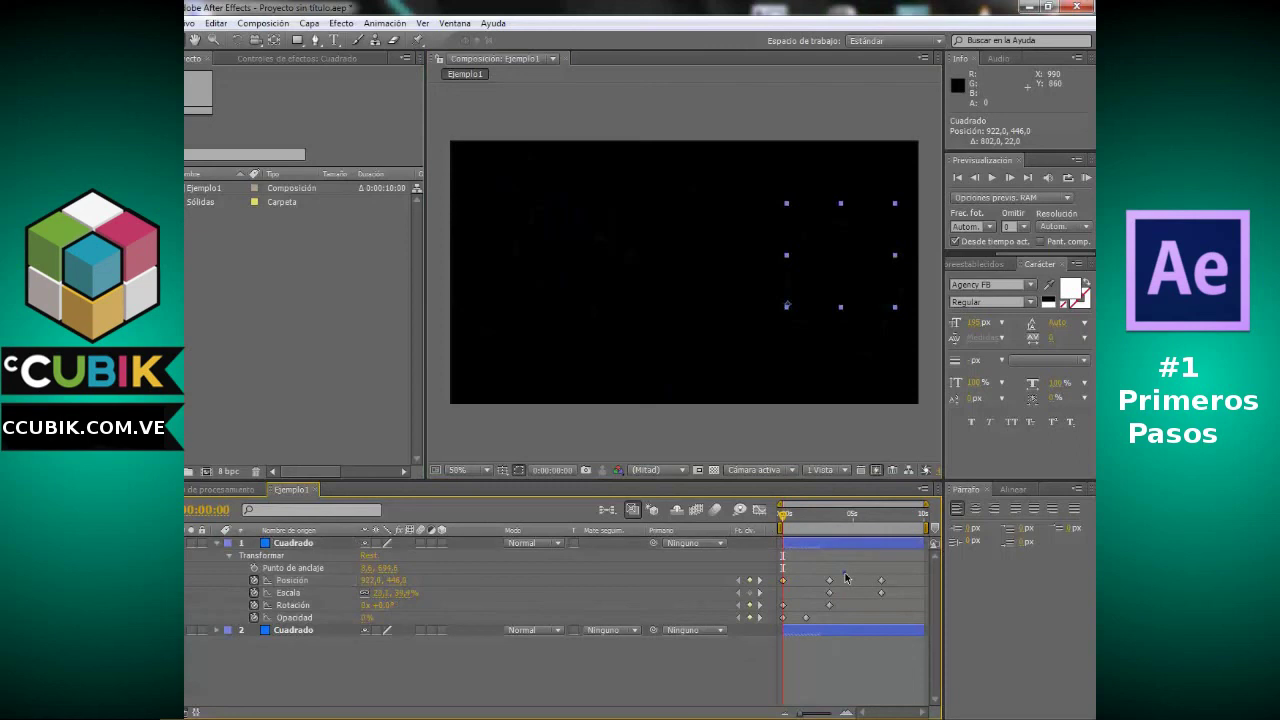
pyautogui.moveTo(846, 570); pyautogui.dragTo(821, 624)
pyautogui.click(830, 513)
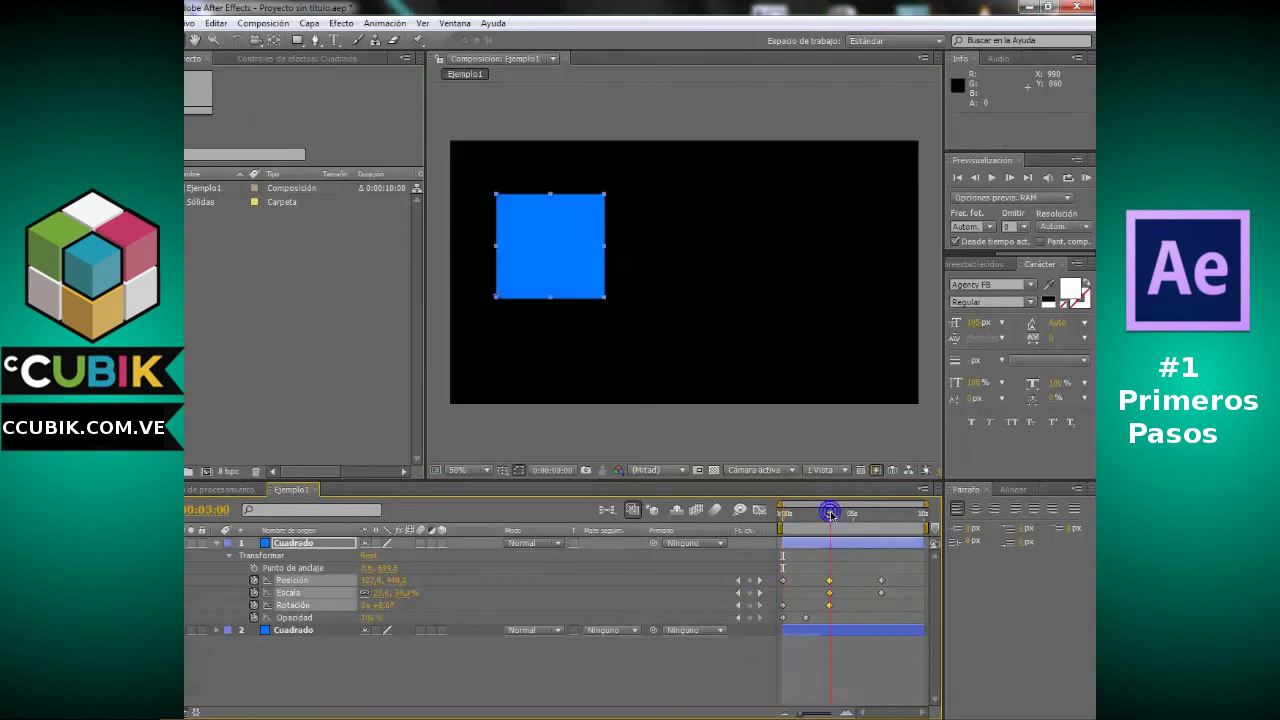
pyautogui.moveTo(830, 513)
pyautogui.mouseDown()
pyautogui.moveTo(731, 544)
pyautogui.moveTo(763, 520)
pyautogui.moveTo(889, 528)
pyautogui.moveTo(758, 545)
pyautogui.mouseUp()
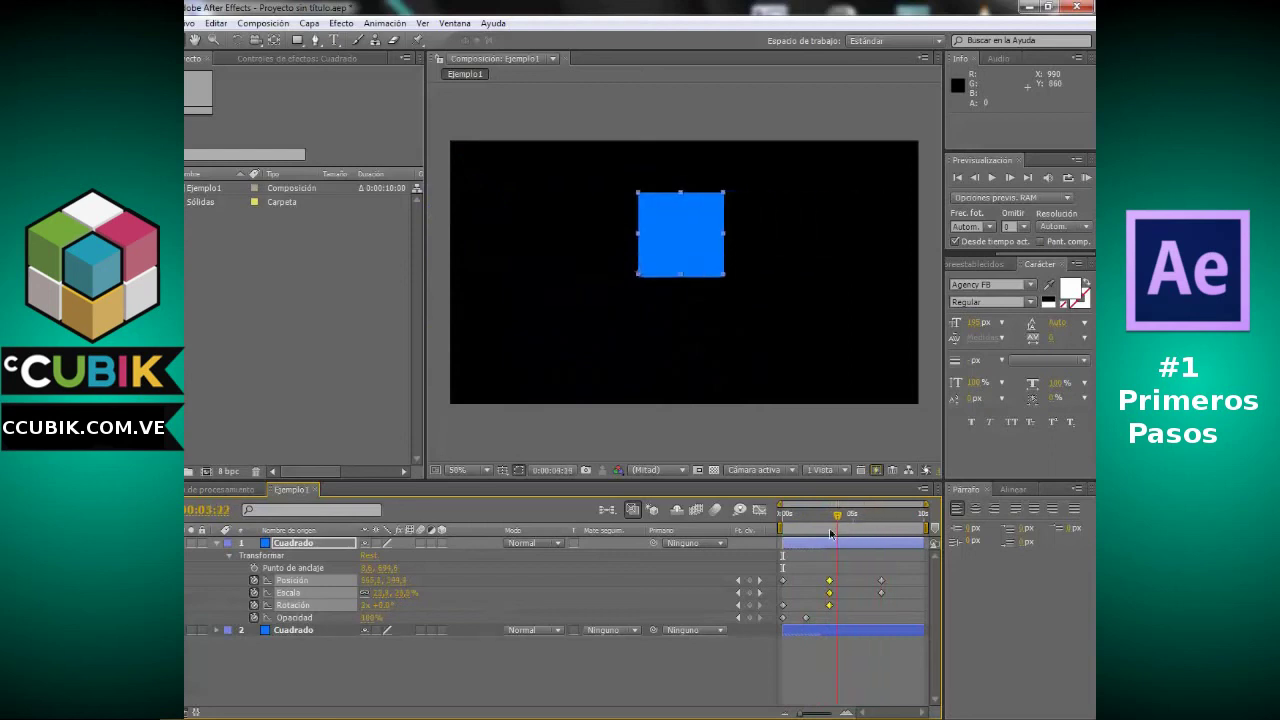
pyautogui.moveTo(829, 542); pyautogui.dragTo(830, 540)
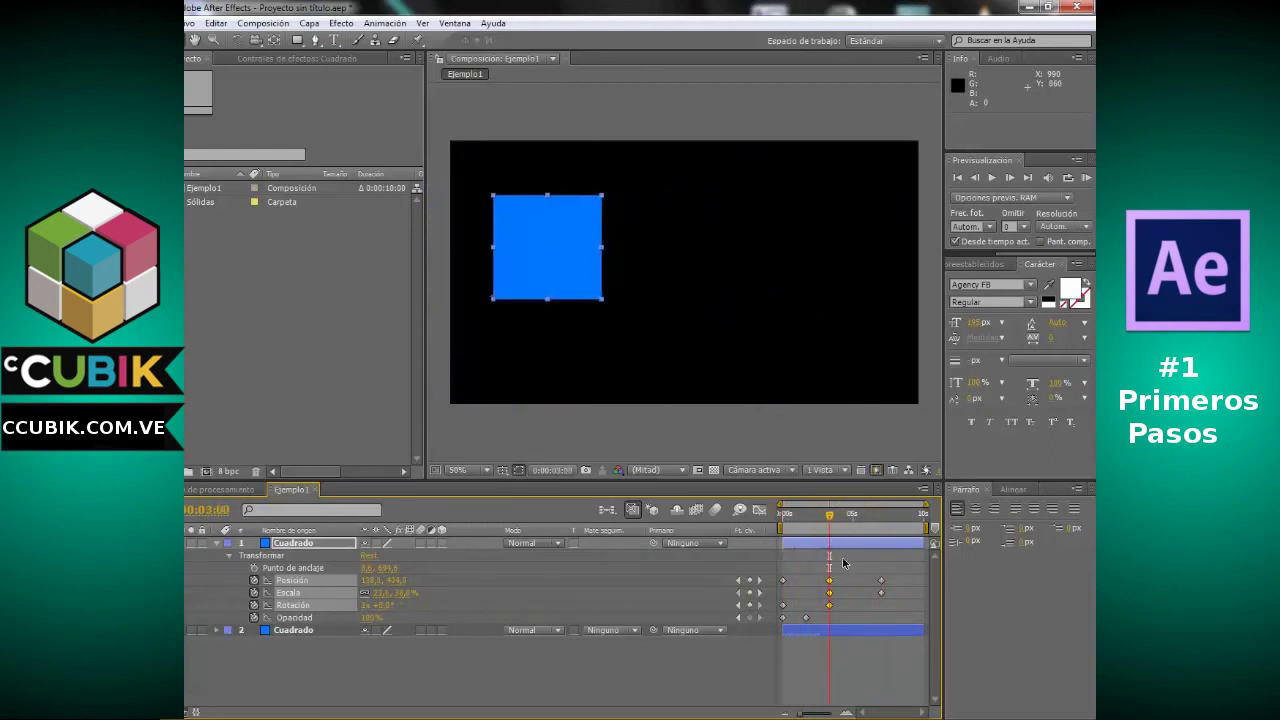
pyautogui.keyDown('shift'); pyautogui.click(829, 568); pyautogui.keyUp('shift')
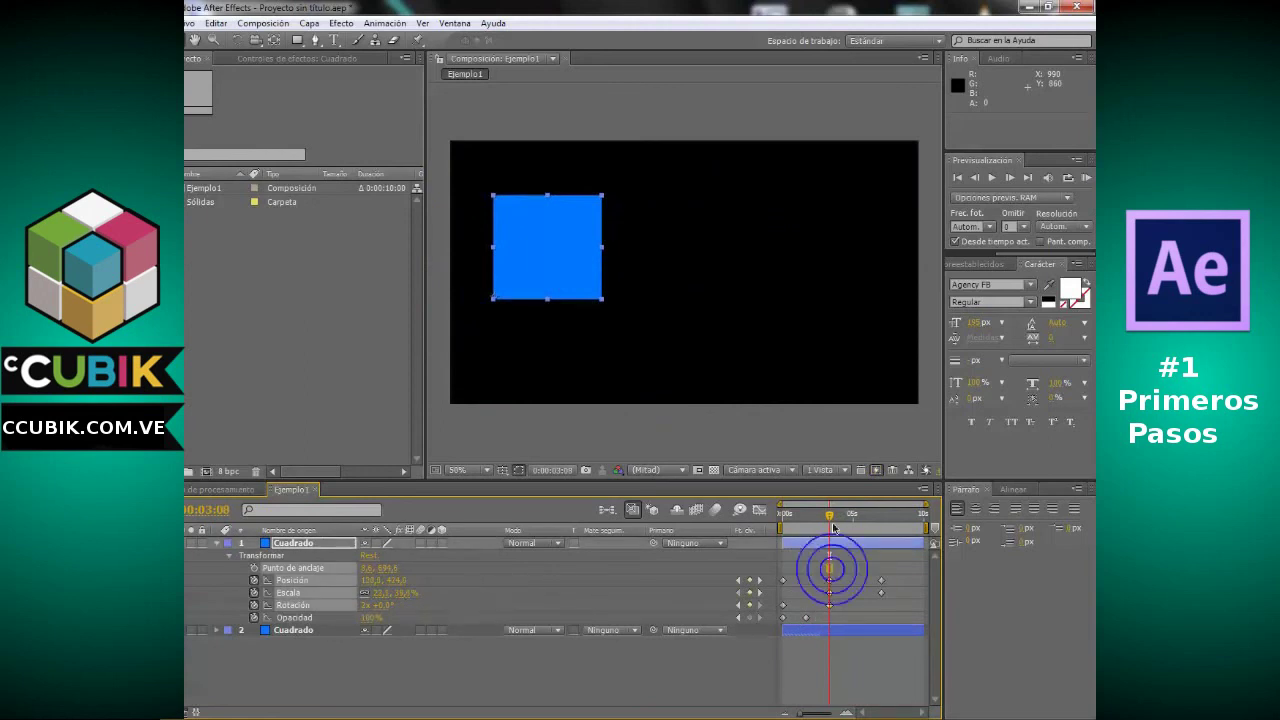
pyautogui.moveTo(829, 514); pyautogui.dragTo(880, 519)
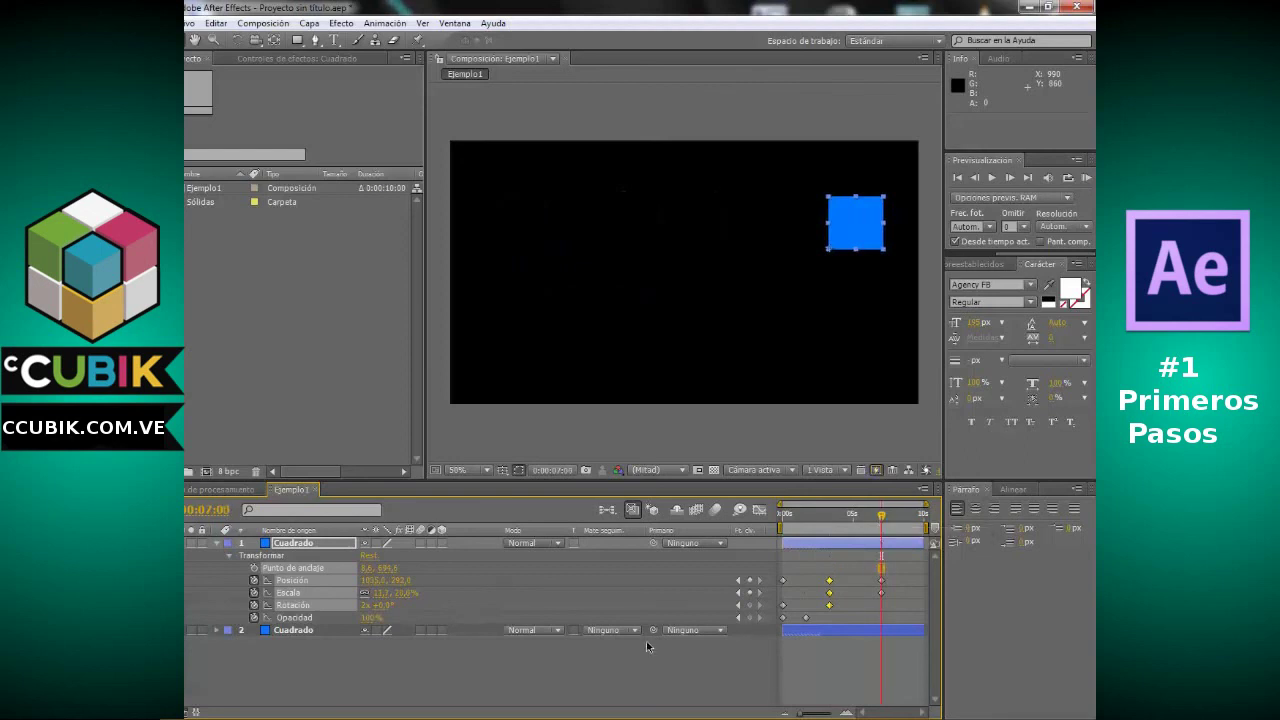
# At 0:00:07:00, set the first square's Posición to 1035, 529 and rewind
pyautogui.click(832, 545)
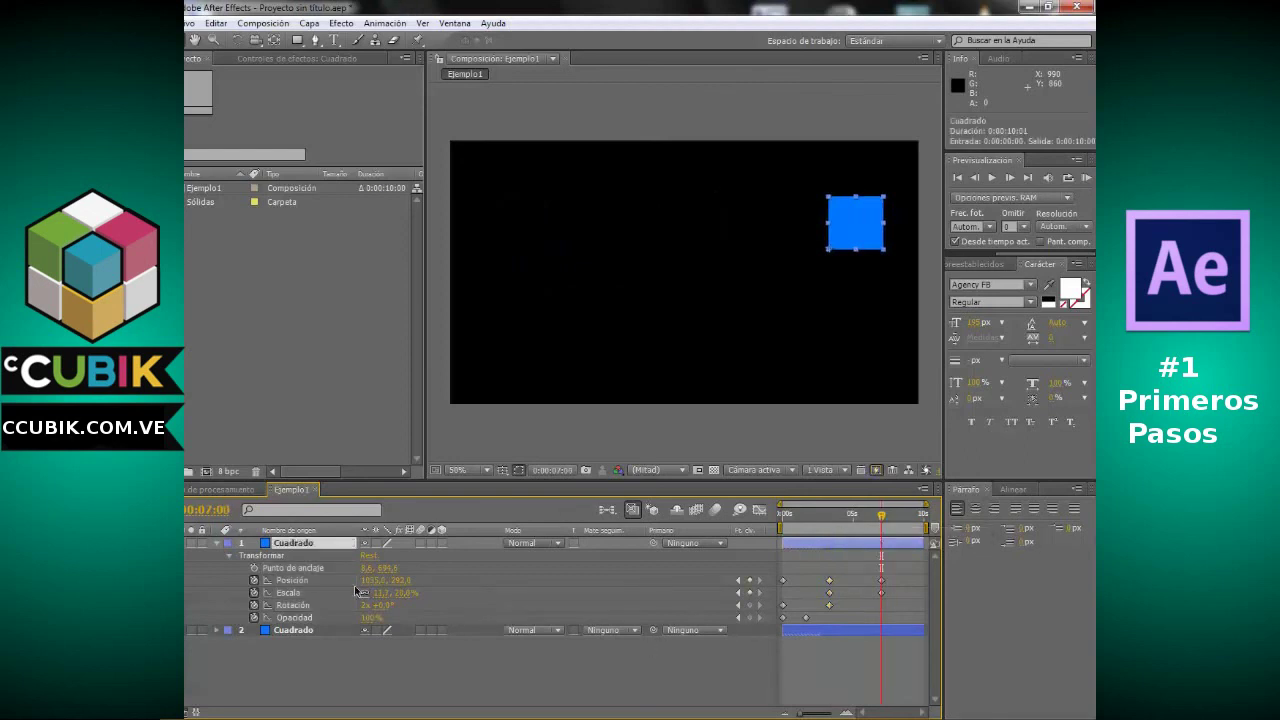
pyautogui.moveTo(366, 580); pyautogui.dragTo(393, 582)
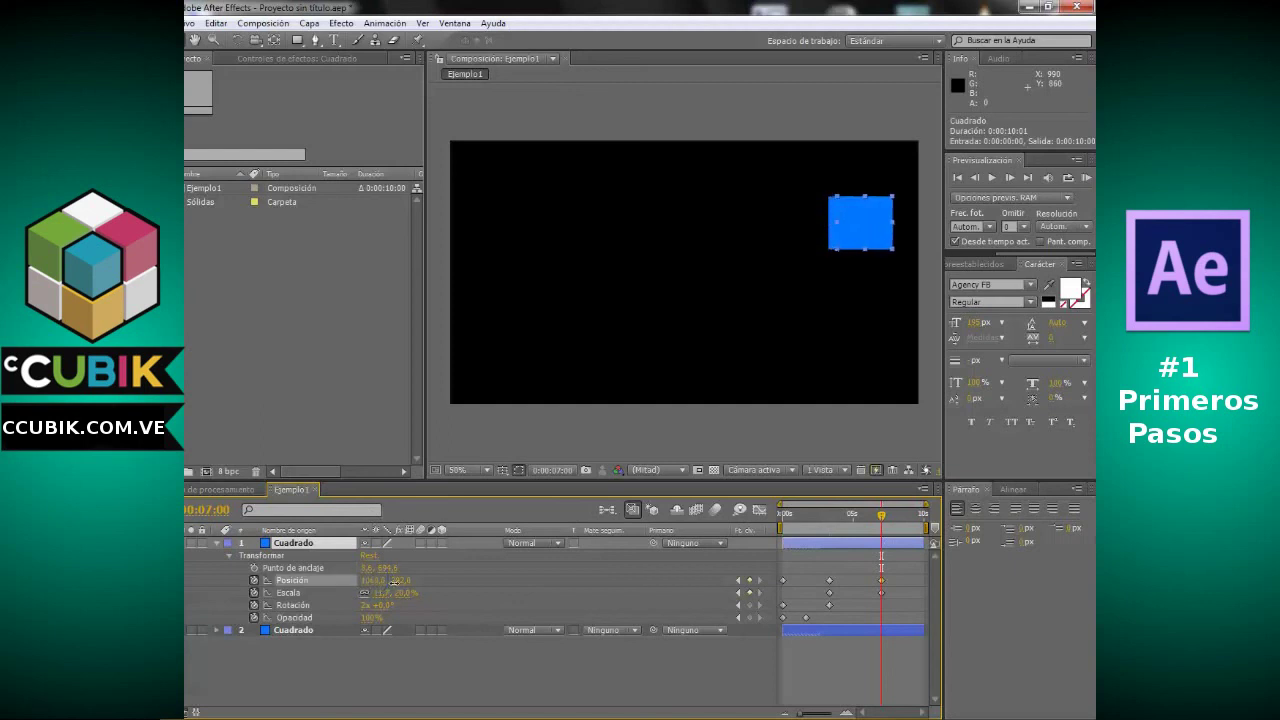
pyautogui.hotkey('ctrl', 'z')
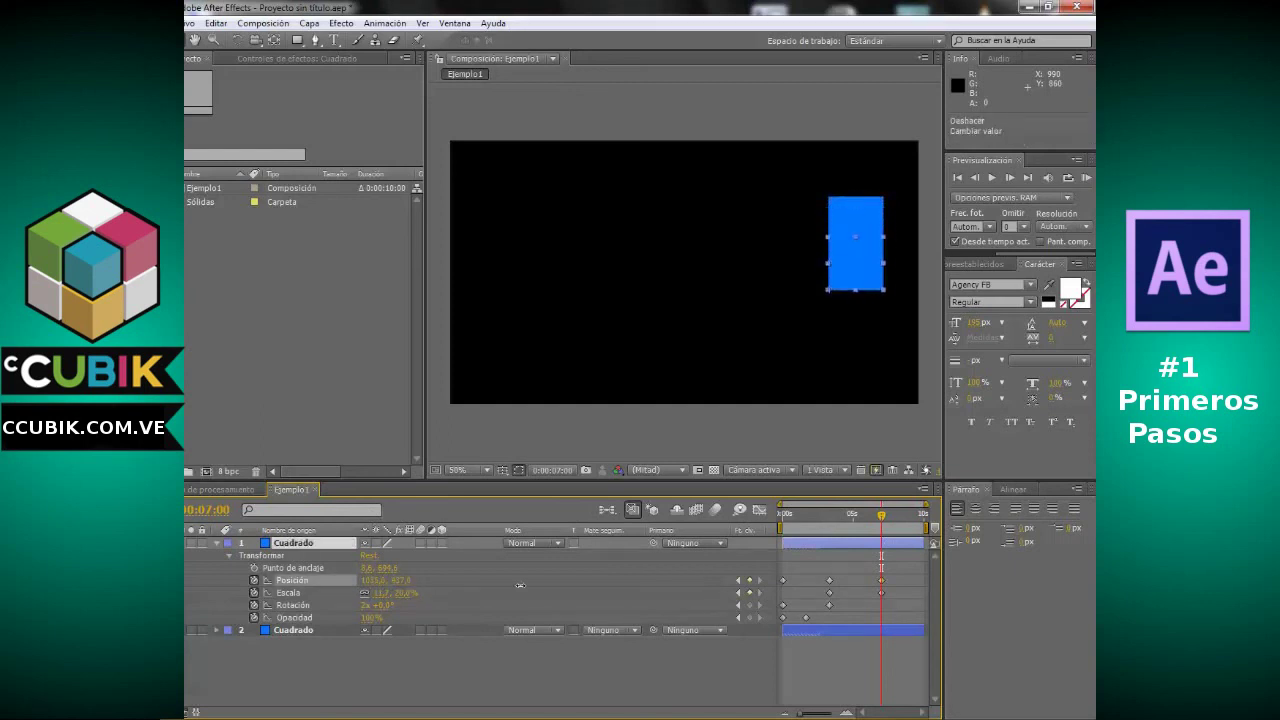
pyautogui.moveTo(520, 585); pyautogui.dragTo(620, 581)
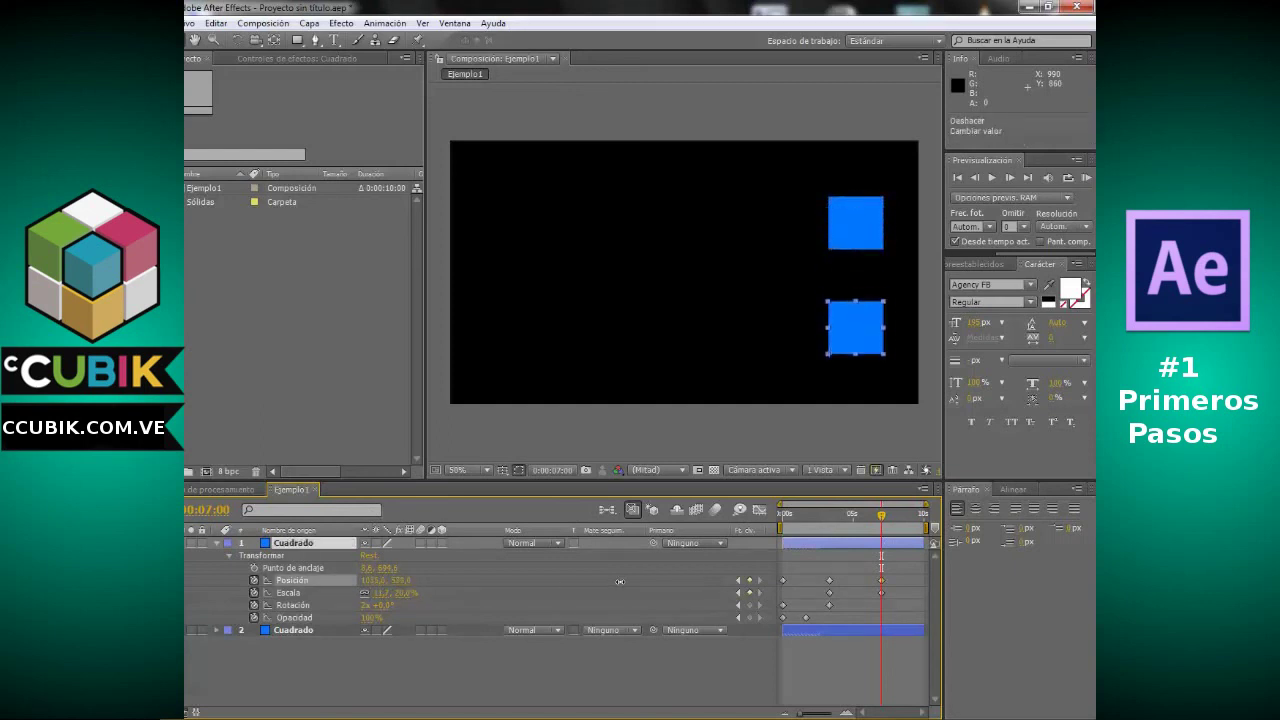
pyautogui.click(814, 444)
pyautogui.moveTo(878, 522); pyautogui.dragTo(784, 535)
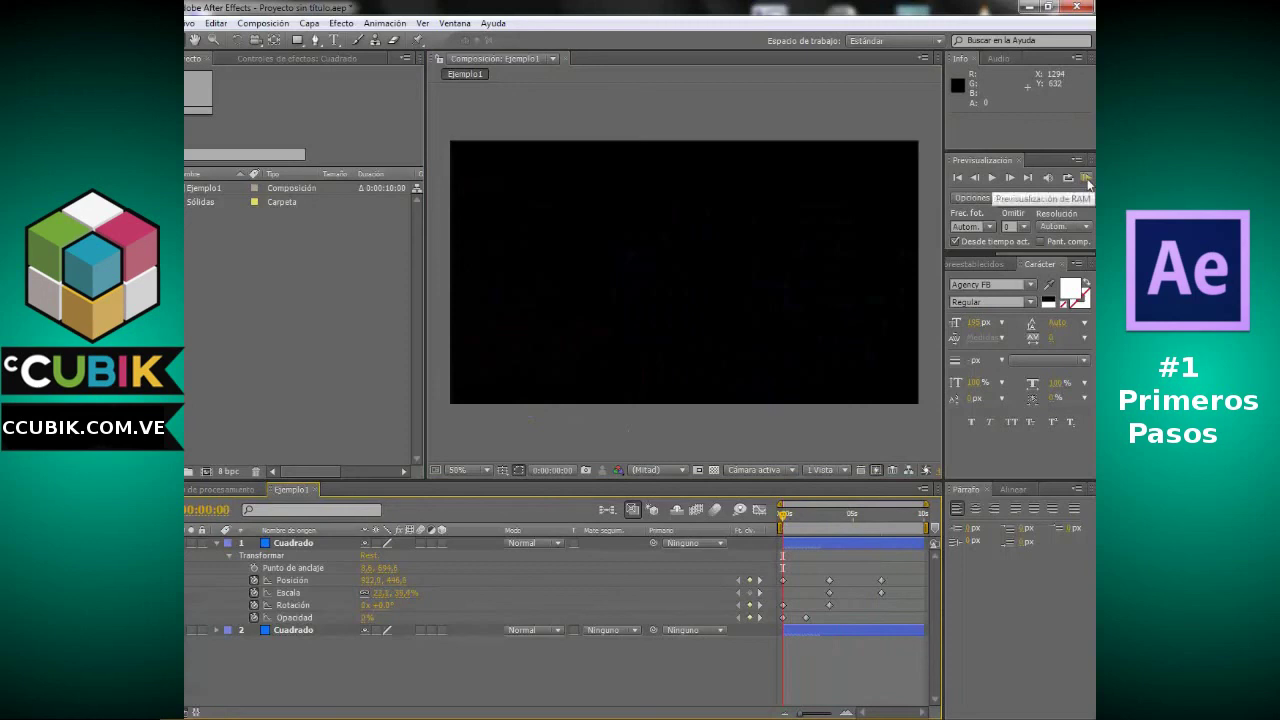
pyautogui.click(286, 545)
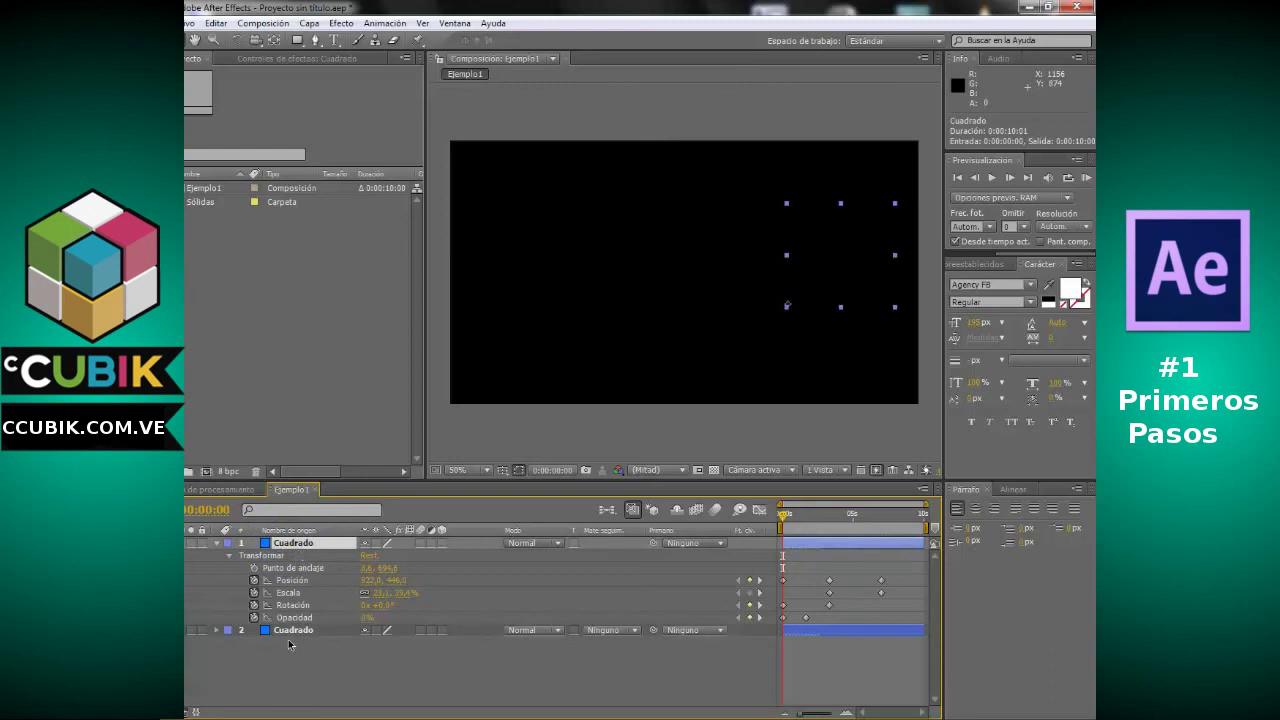
pyautogui.click(291, 630)
pyautogui.click(295, 543)
pyautogui.click(1087, 179)
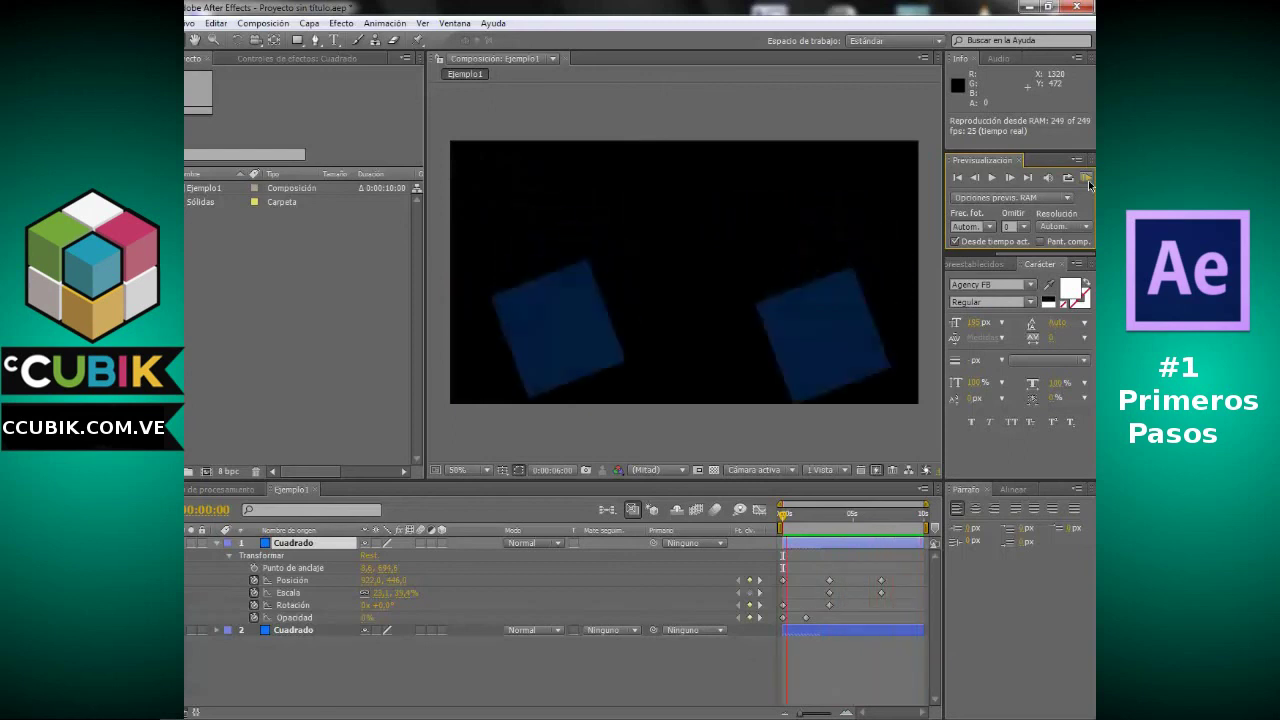
pyautogui.click(1088, 180)
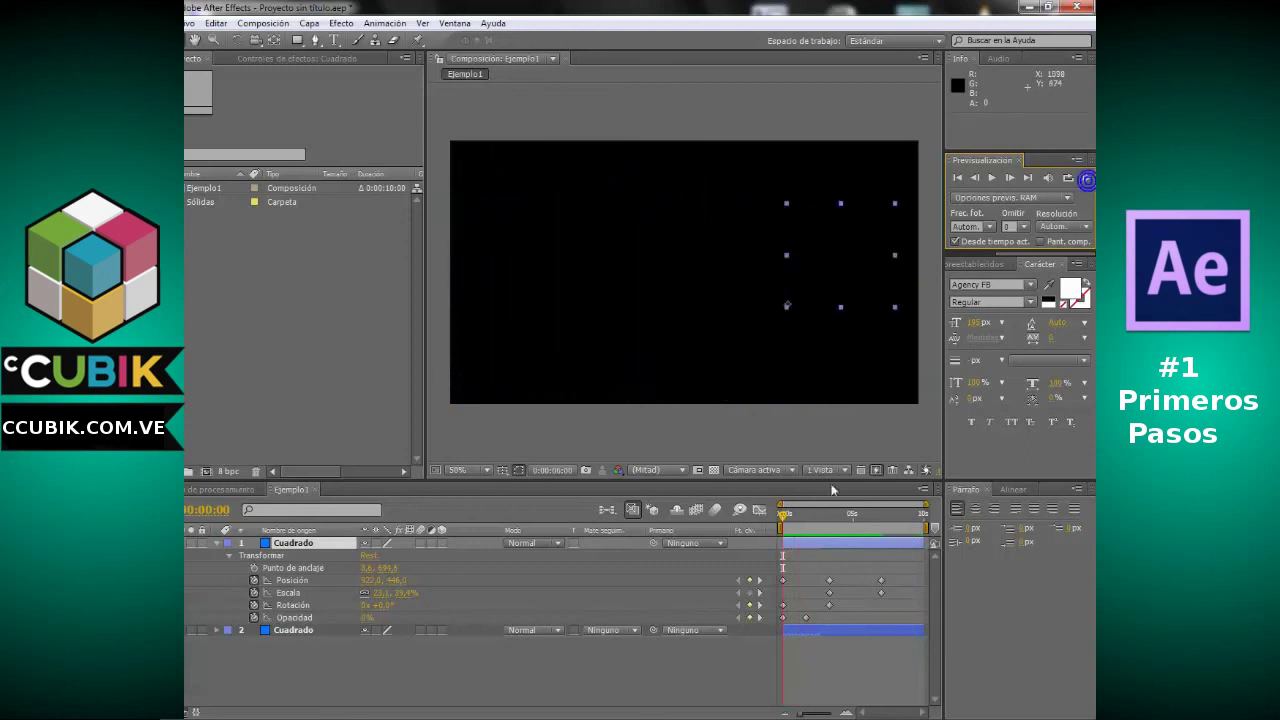
pyautogui.moveTo(898, 588); pyautogui.dragTo(853, 594)
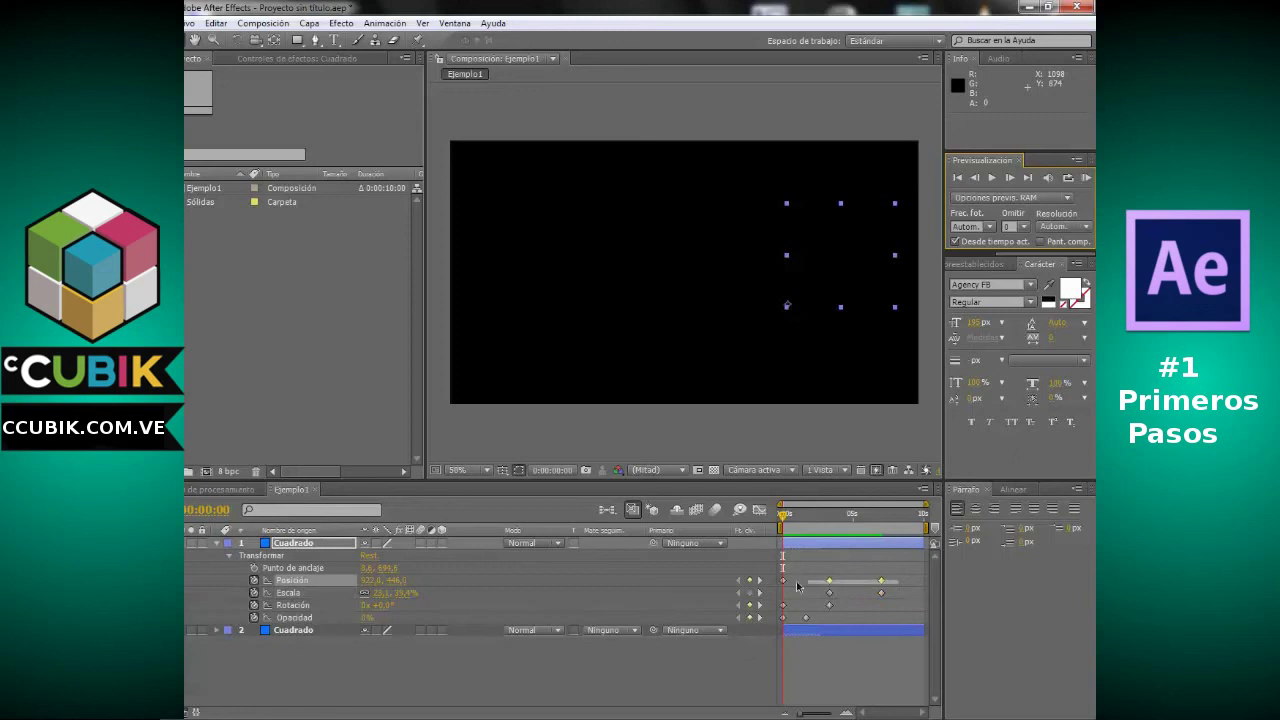
pyautogui.click(898, 585)
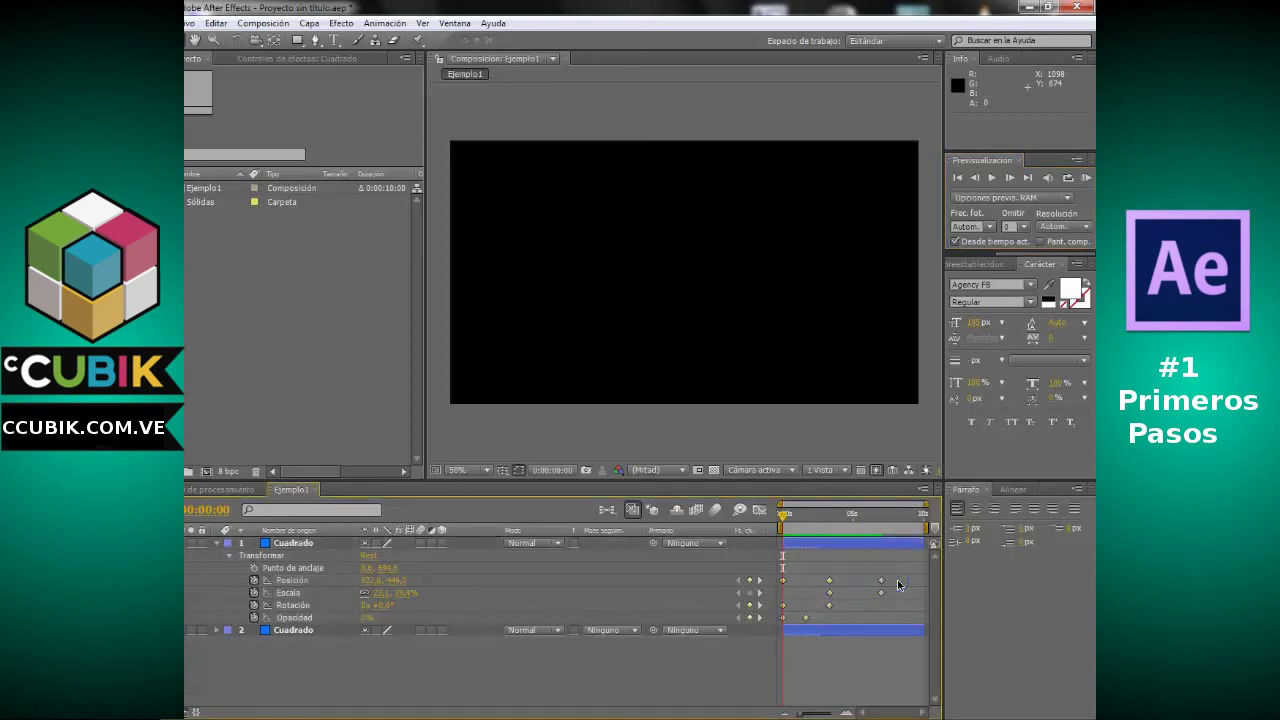
# Show the Efectos y ajustes preestablecidos panel and browse its category list
pyautogui.click(975, 264)
pyautogui.scroll(-3, 1014, 350)
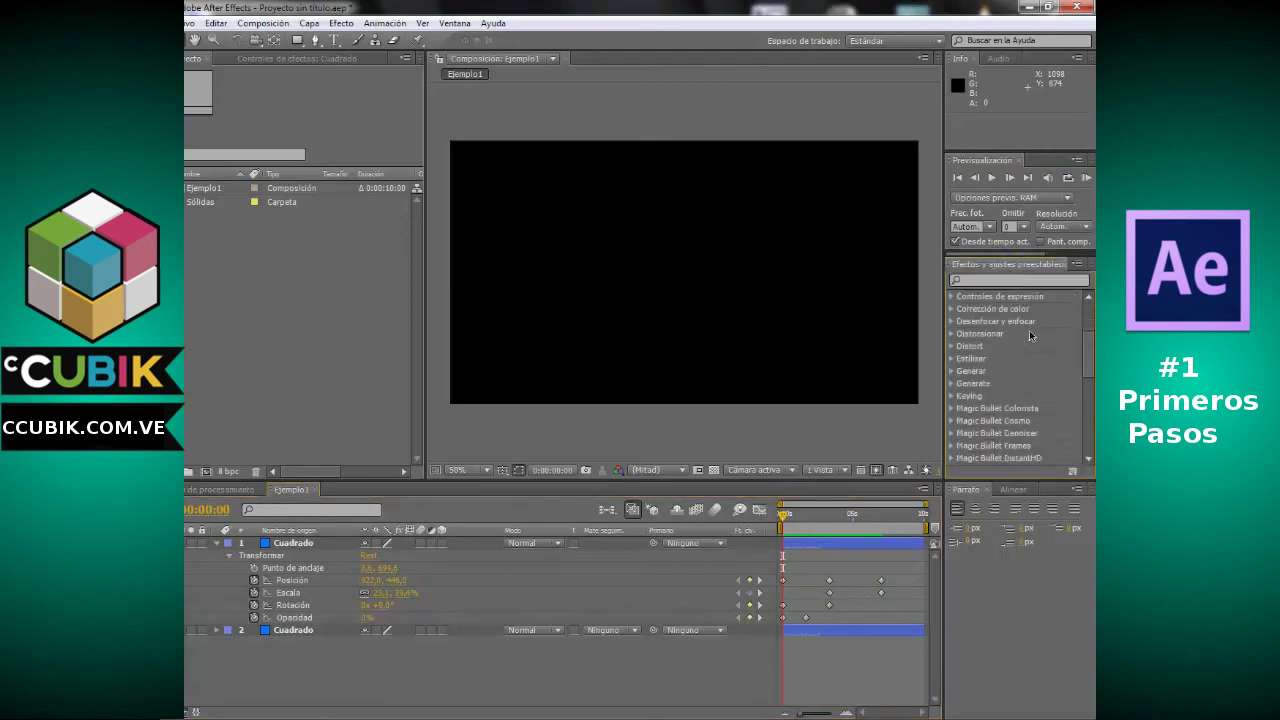
pyautogui.scroll(-2, 1029, 330)
pyautogui.scroll(-2, 996, 368)
pyautogui.scroll(-2, 993, 381)
pyautogui.scroll(3, 991, 381)
pyautogui.scroll(3, 985, 378)
pyautogui.scroll(3, 971, 371)
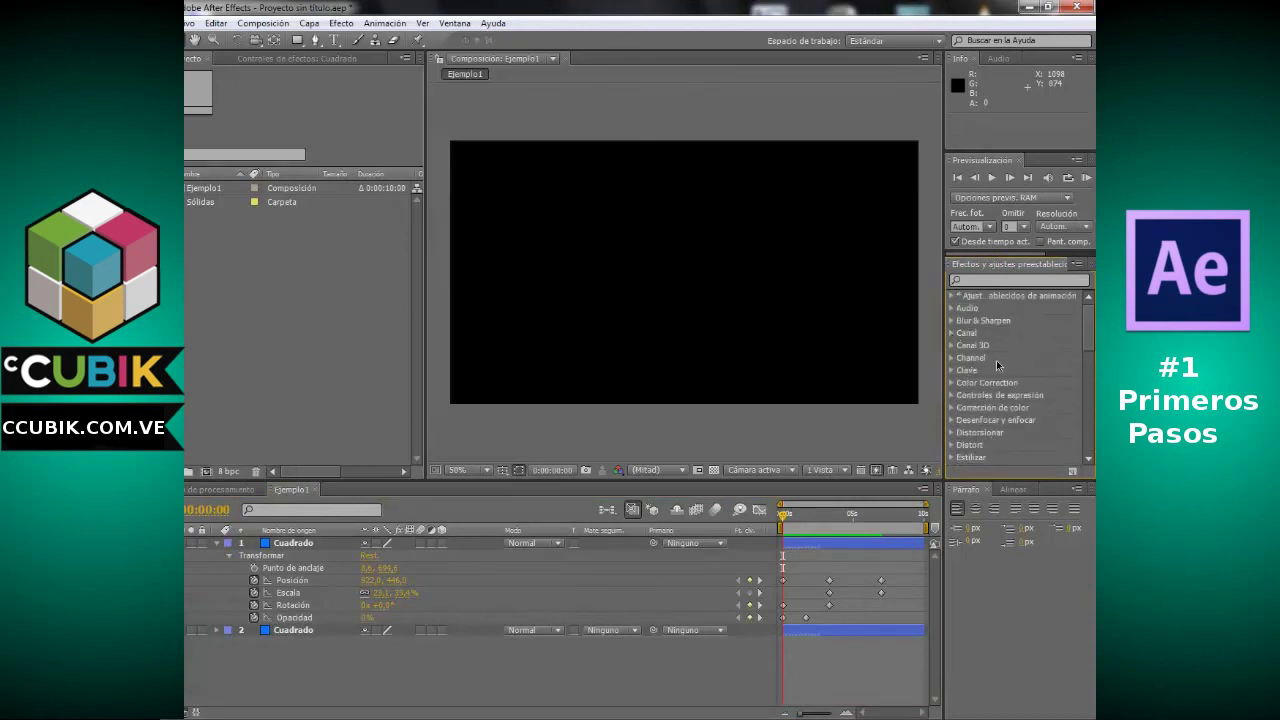
pyautogui.scroll(-2, 994, 386)
pyautogui.scroll(-5, 997, 398)
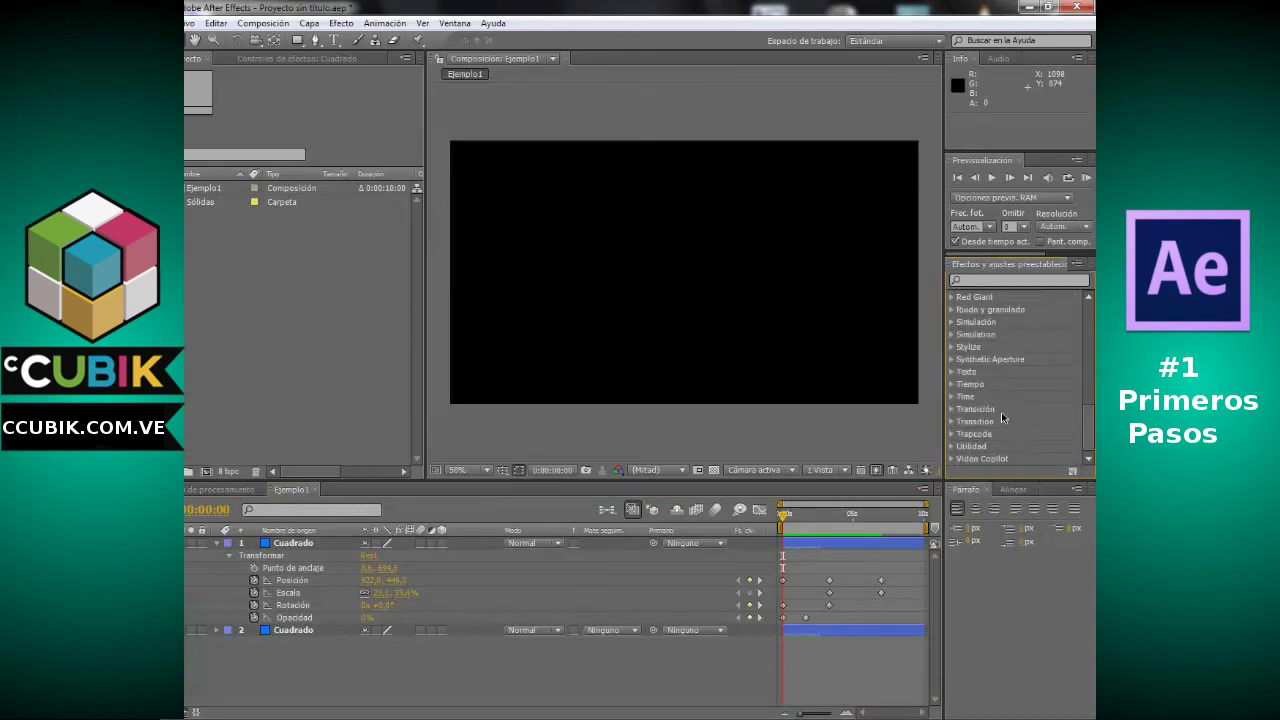
pyautogui.scroll(3, 1030, 394)
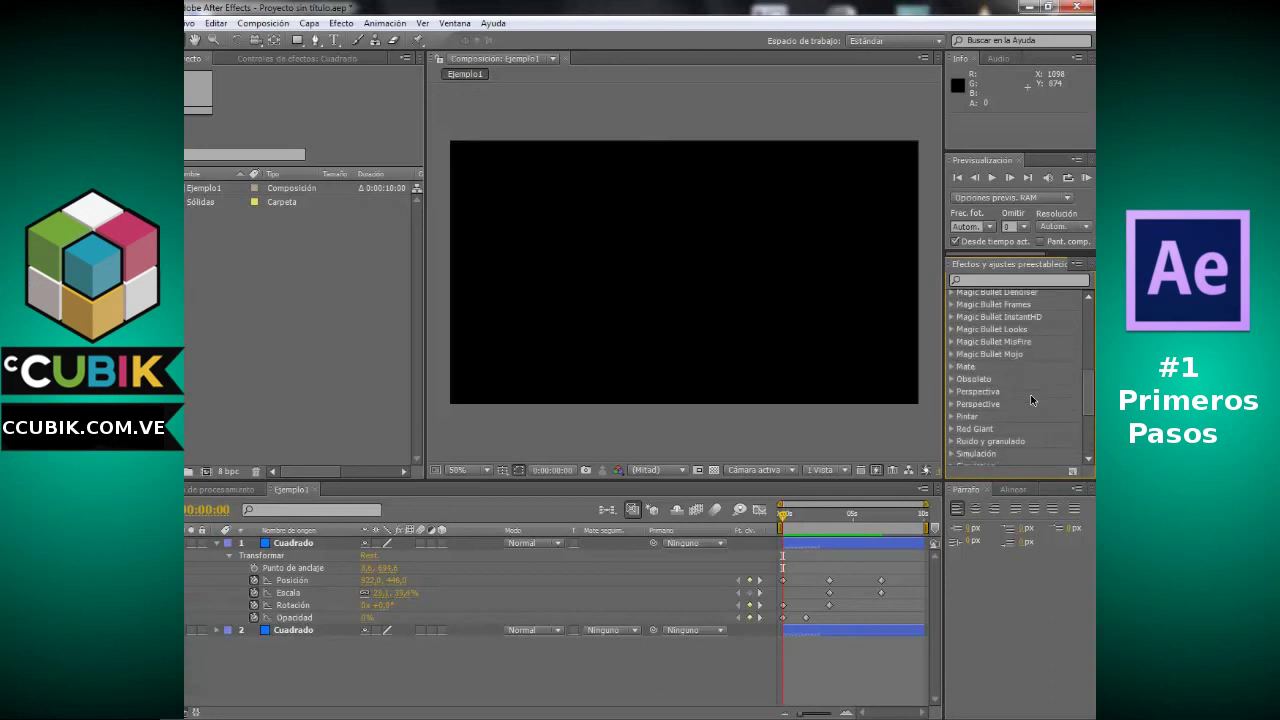
pyautogui.scroll(2, 1030, 394)
pyautogui.scroll(2, 1032, 400)
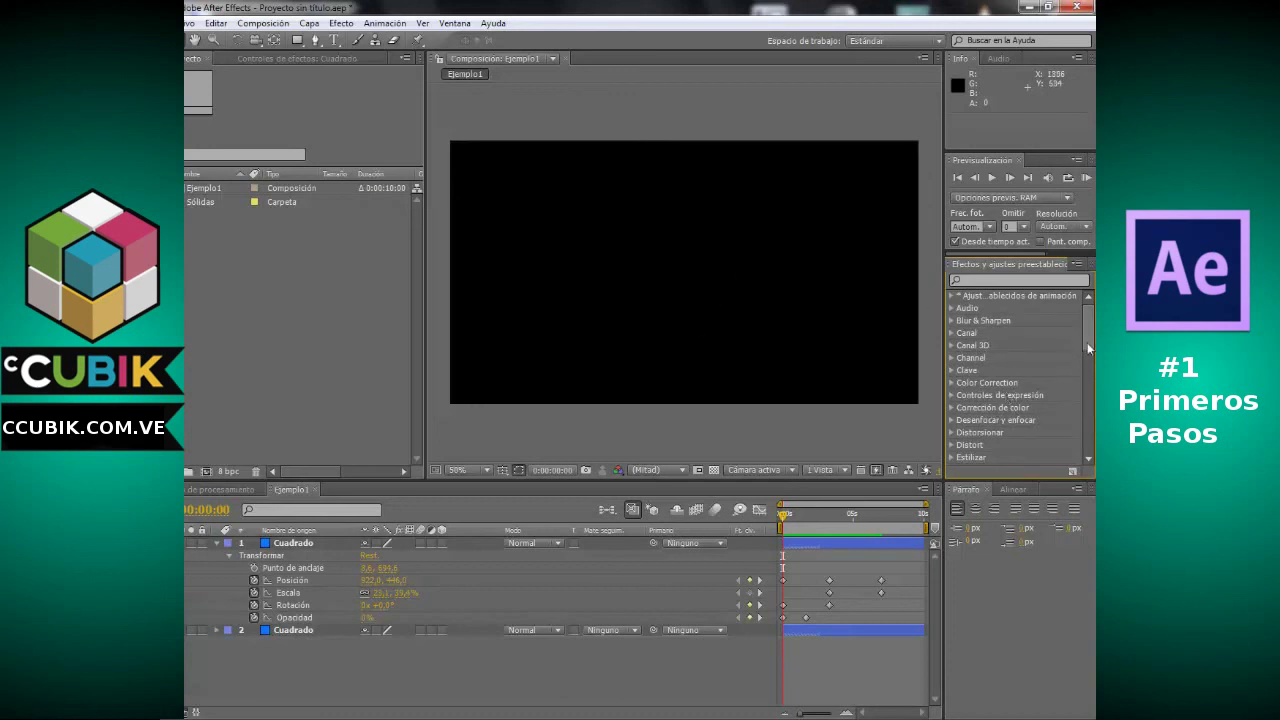
pyautogui.scroll(-2, 1086, 344)
pyautogui.scroll(-2, 1080, 400)
pyautogui.scroll(-1, 1071, 440)
pyautogui.scroll(5, 971, 421)
# Trim both Cuadrado layers to end near seven seconds, then undo the trim
pyautogui.moveTo(786, 516); pyautogui.dragTo(894, 522)
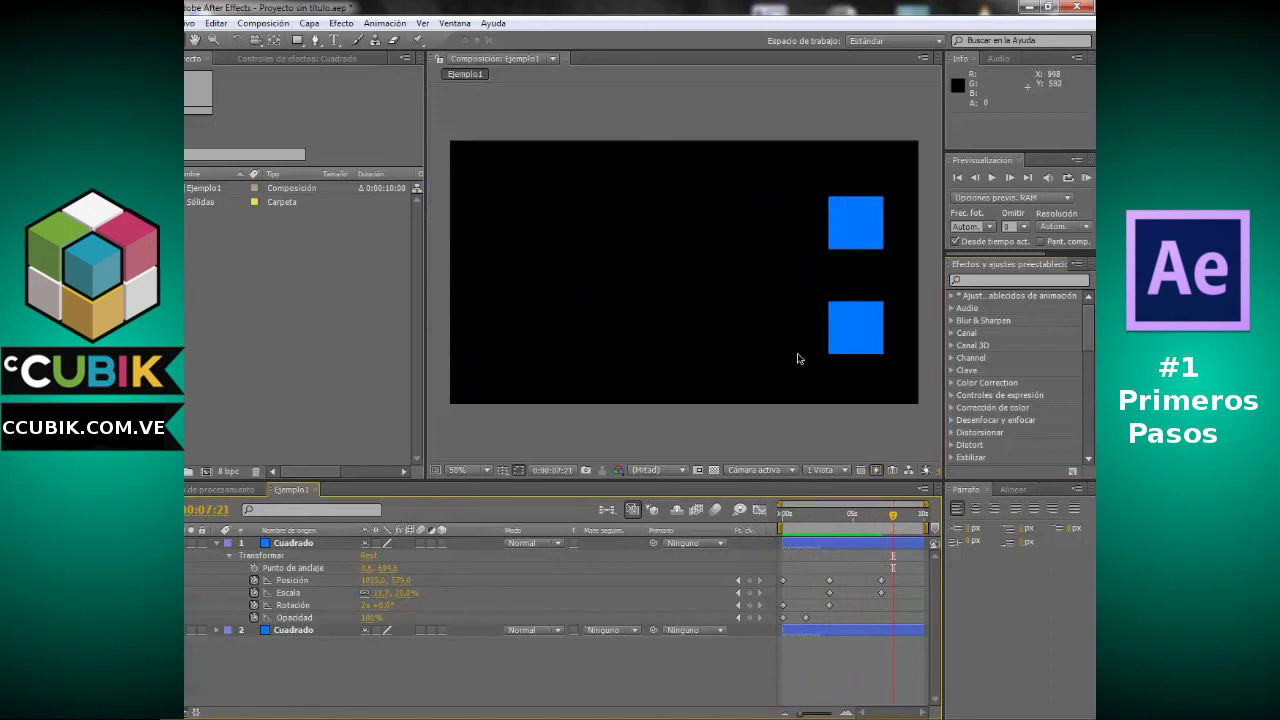
pyautogui.moveTo(898, 522)
pyautogui.mouseDown()
pyautogui.moveTo(883, 520)
pyautogui.moveTo(955, 515)
pyautogui.mouseUp()
pyautogui.click(919, 608)
pyautogui.click(904, 606)
pyautogui.click(886, 526)
pyautogui.moveTo(900, 527); pyautogui.dragTo(897, 516)
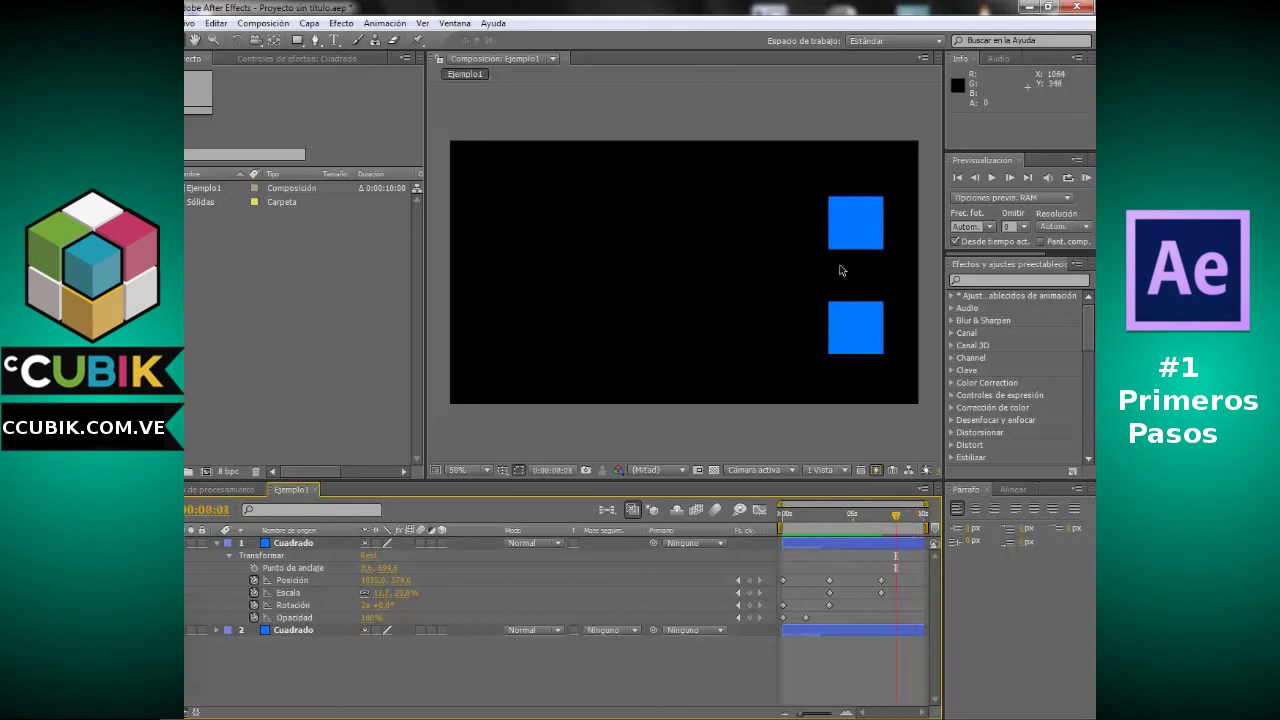
pyautogui.click(885, 517)
pyautogui.moveTo(930, 549); pyautogui.dragTo(884, 553)
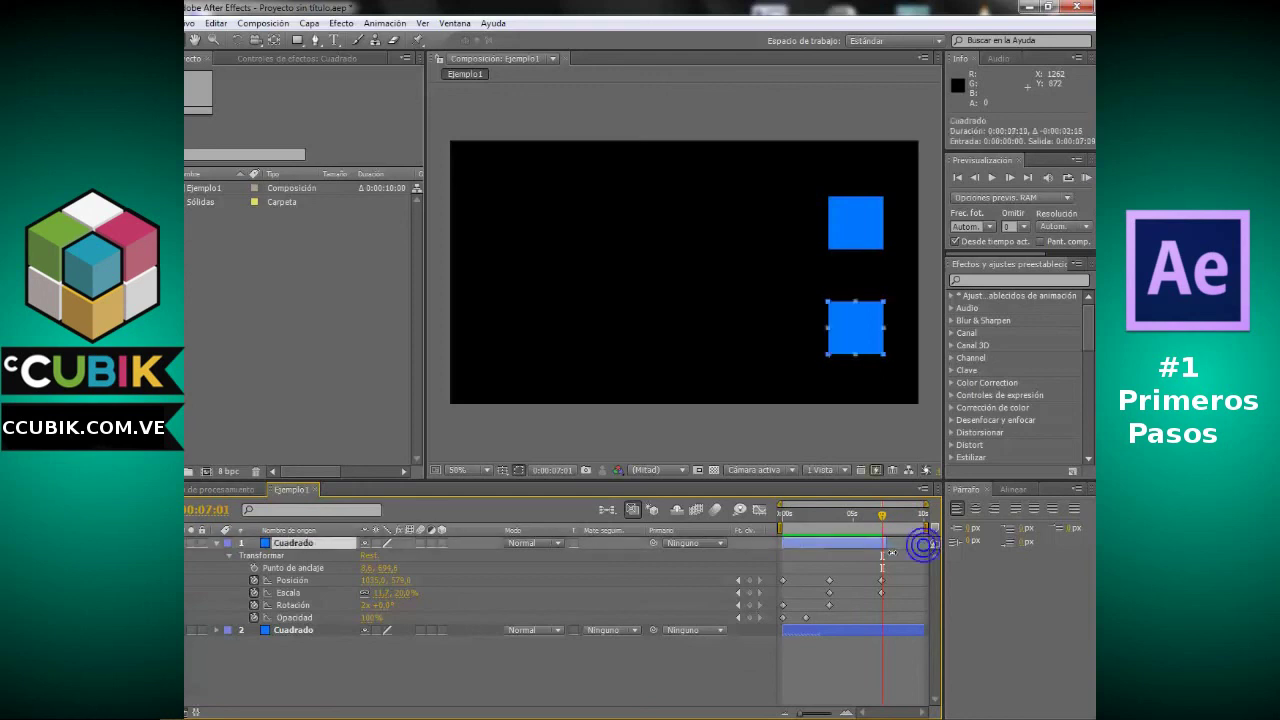
pyautogui.moveTo(929, 634); pyautogui.dragTo(889, 634)
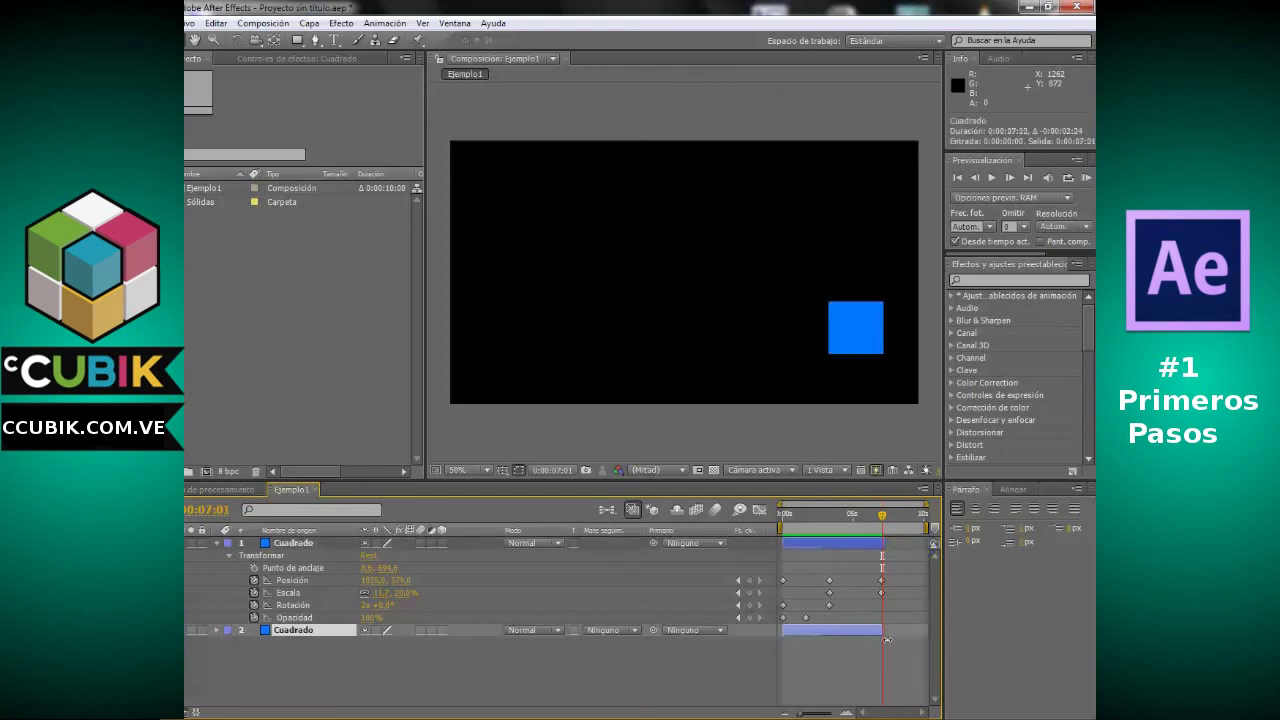
pyautogui.moveTo(885, 520); pyautogui.dragTo(923, 515)
pyautogui.hotkey('ctrl', 'z')
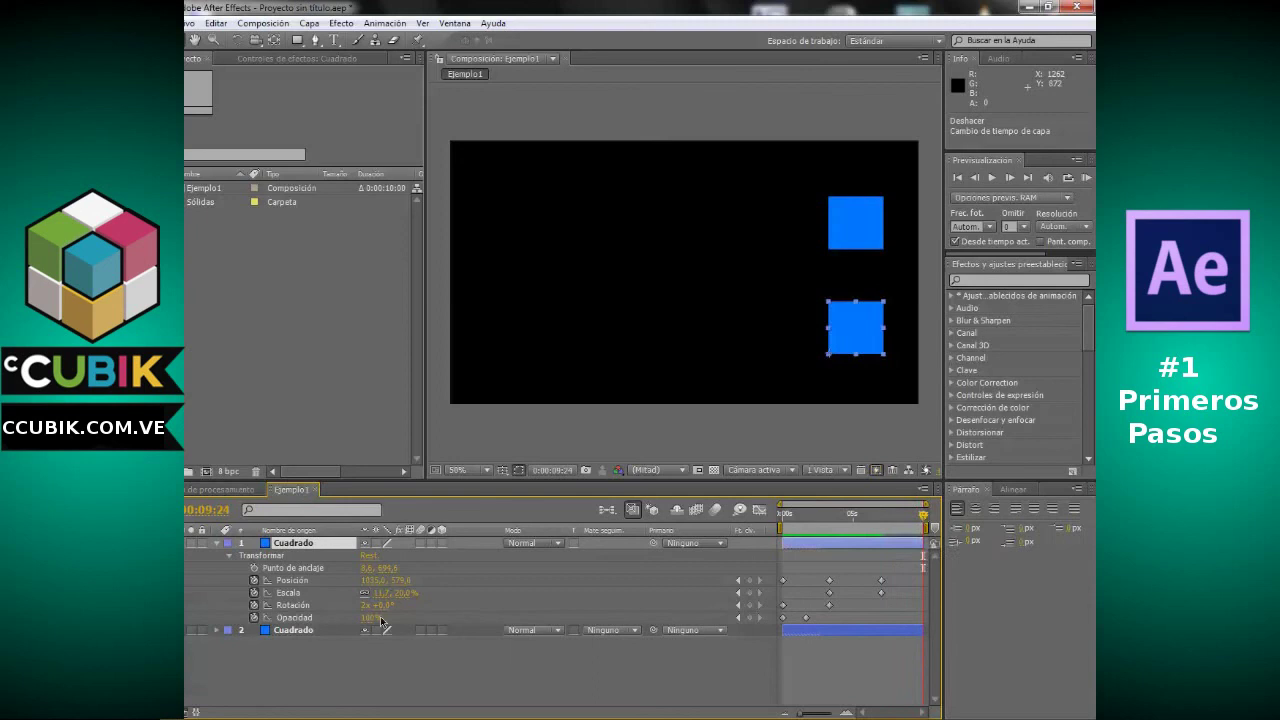
# At 0:00:09:24, set both Cuadrado layers' Opacidad to 0%, then RAM Preview from the start
pyautogui.moveTo(376, 621); pyautogui.dragTo(330, 620)
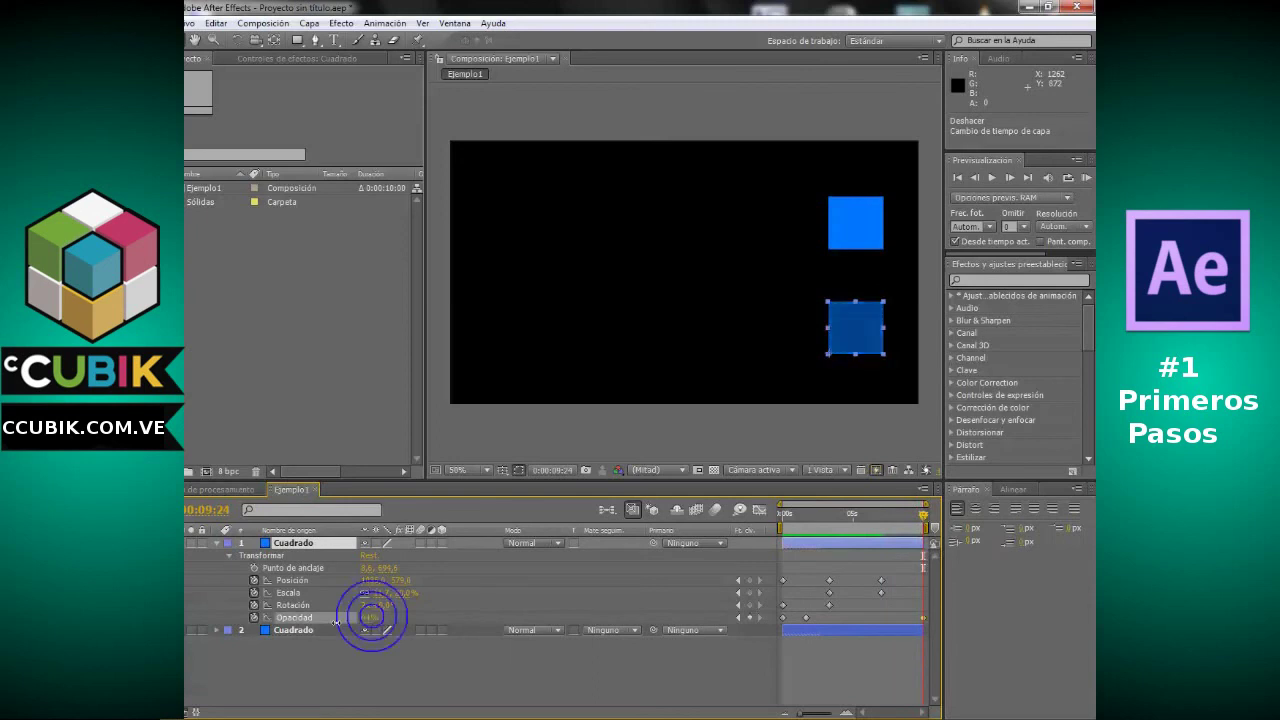
pyautogui.click(217, 631)
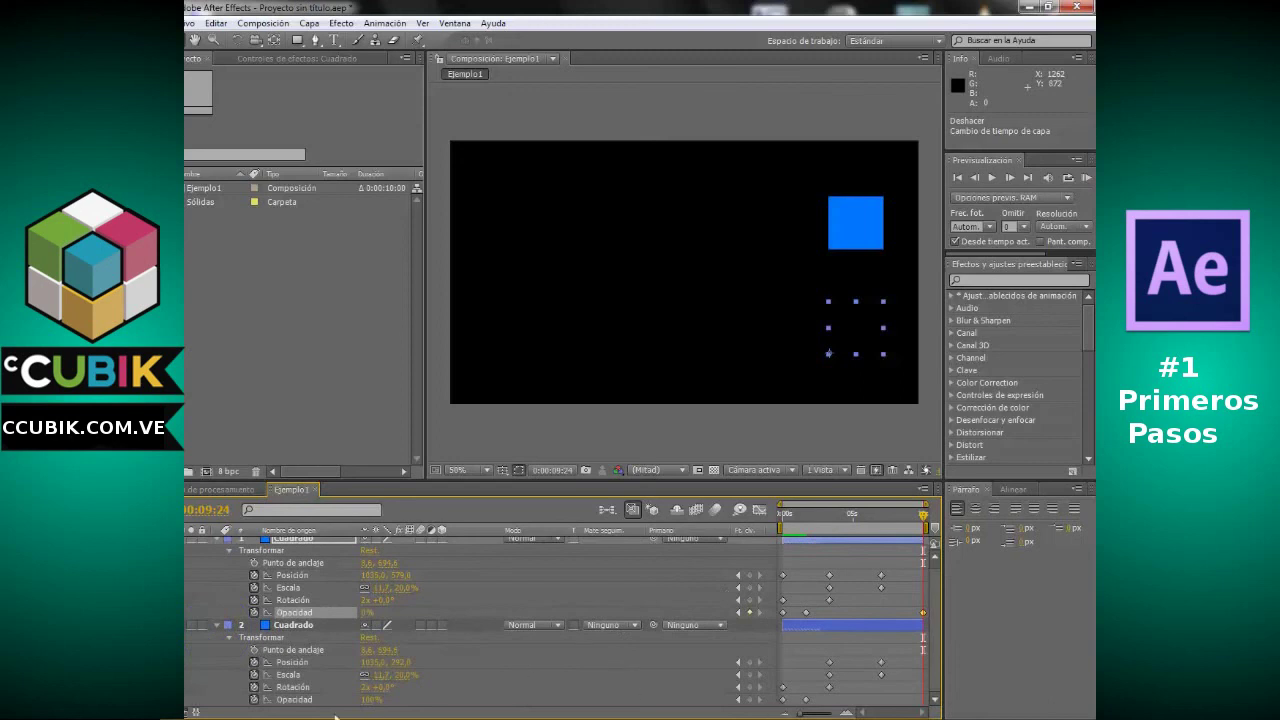
pyautogui.moveTo(371, 699); pyautogui.dragTo(340, 699)
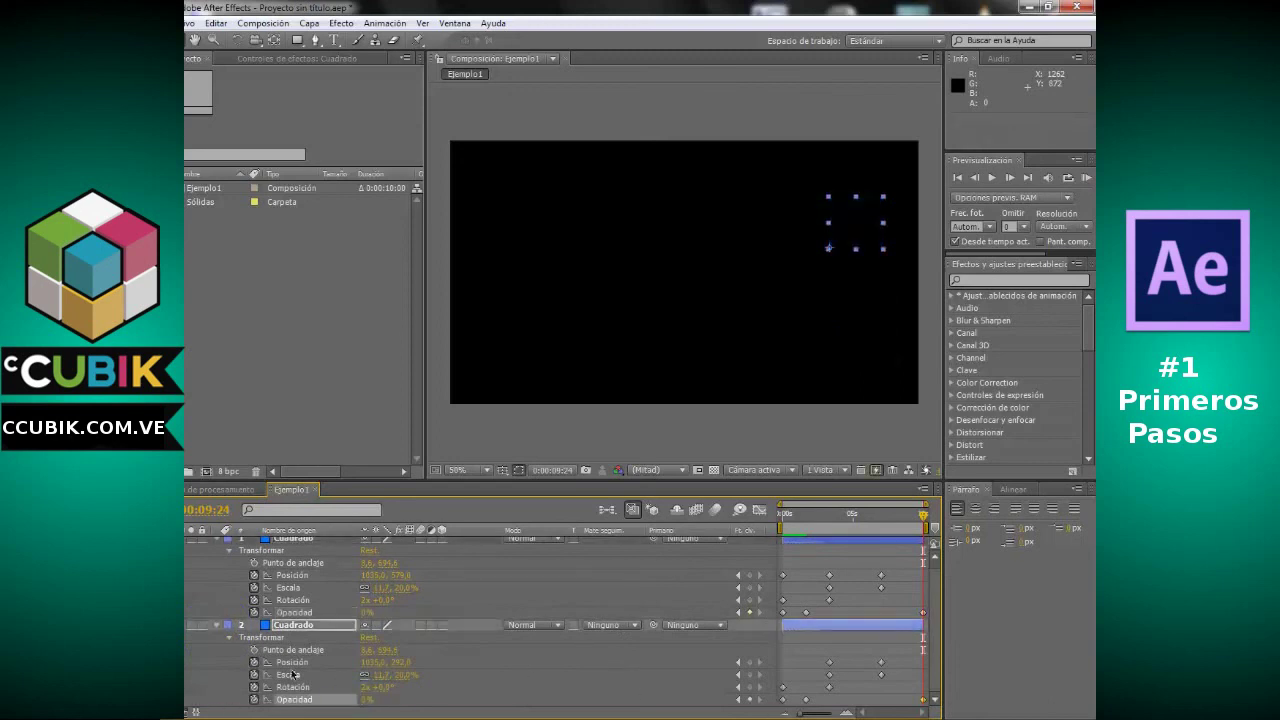
pyautogui.moveTo(856, 529); pyautogui.dragTo(785, 515)
pyautogui.click(1087, 178)
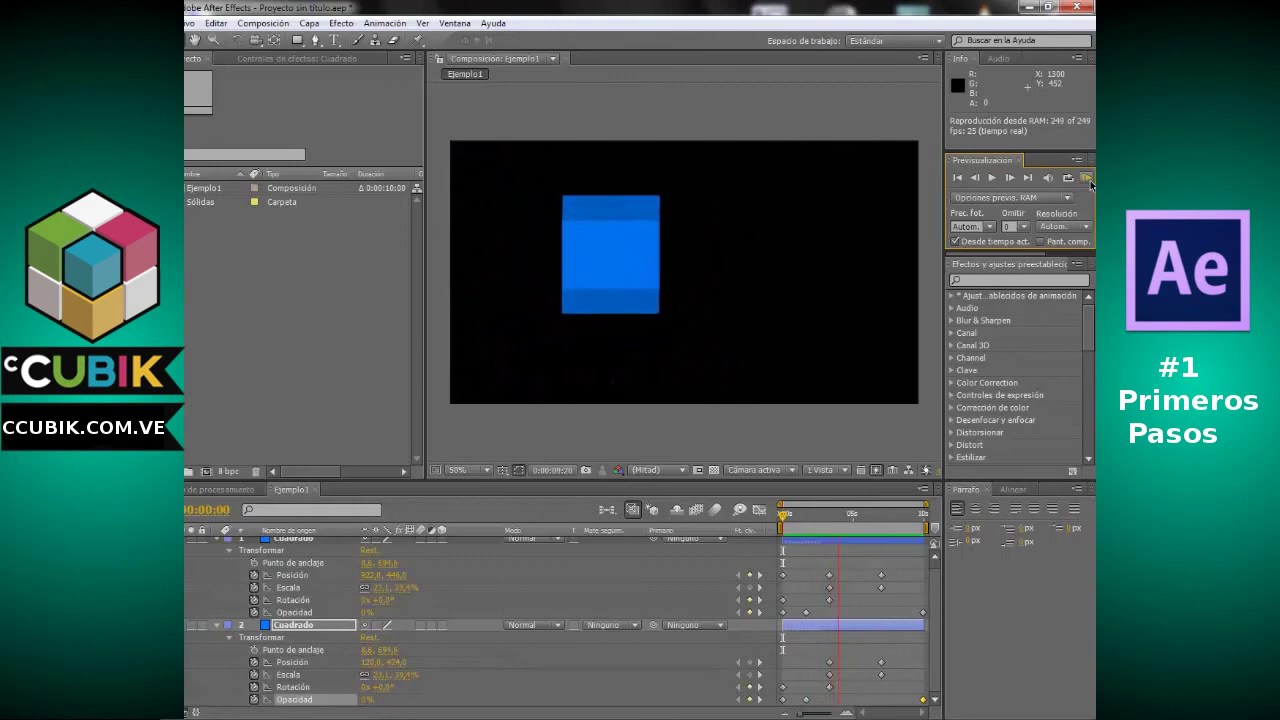
# Key both squares' Opacidad at 100% at 0:00:08:16, then RAM Preview again from the start
pyautogui.click(1090, 183)
pyautogui.moveTo(881, 518)
pyautogui.mouseDown()
pyautogui.moveTo(820, 518)
pyautogui.moveTo(906, 517)
pyautogui.mouseUp()
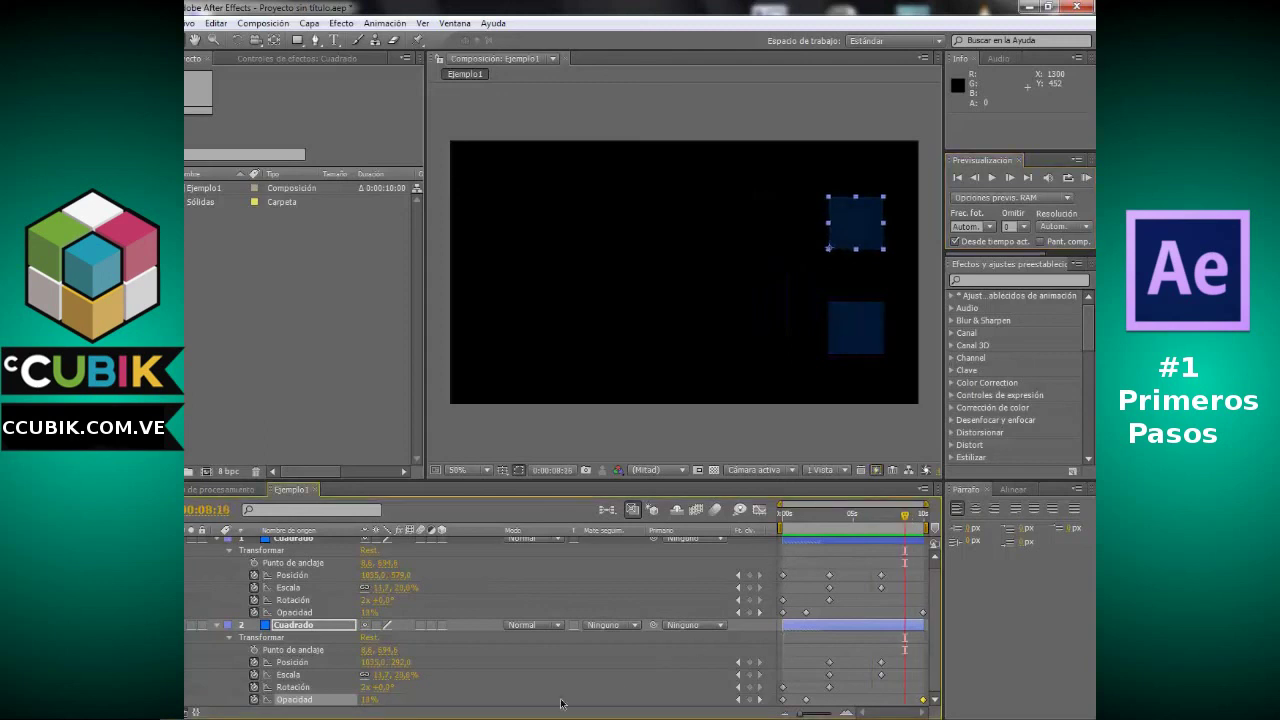
pyautogui.moveTo(368, 617); pyautogui.dragTo(430, 617)
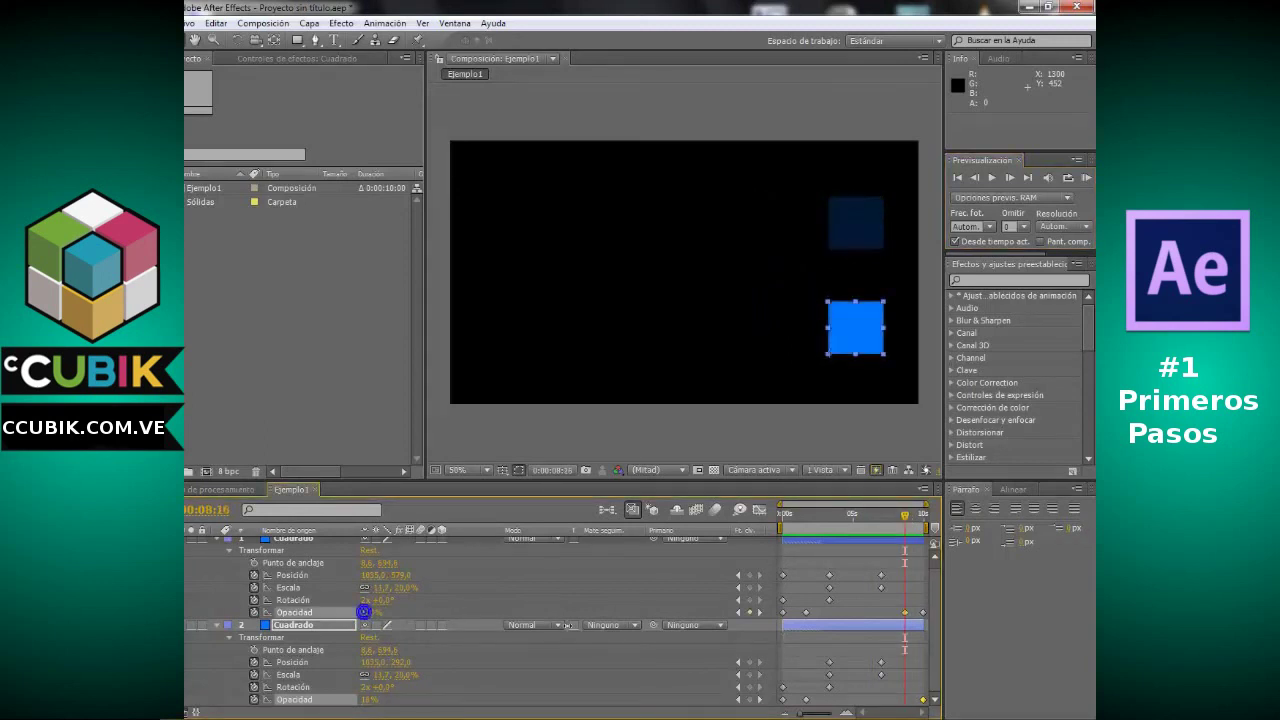
pyautogui.moveTo(368, 700); pyautogui.dragTo(527, 705)
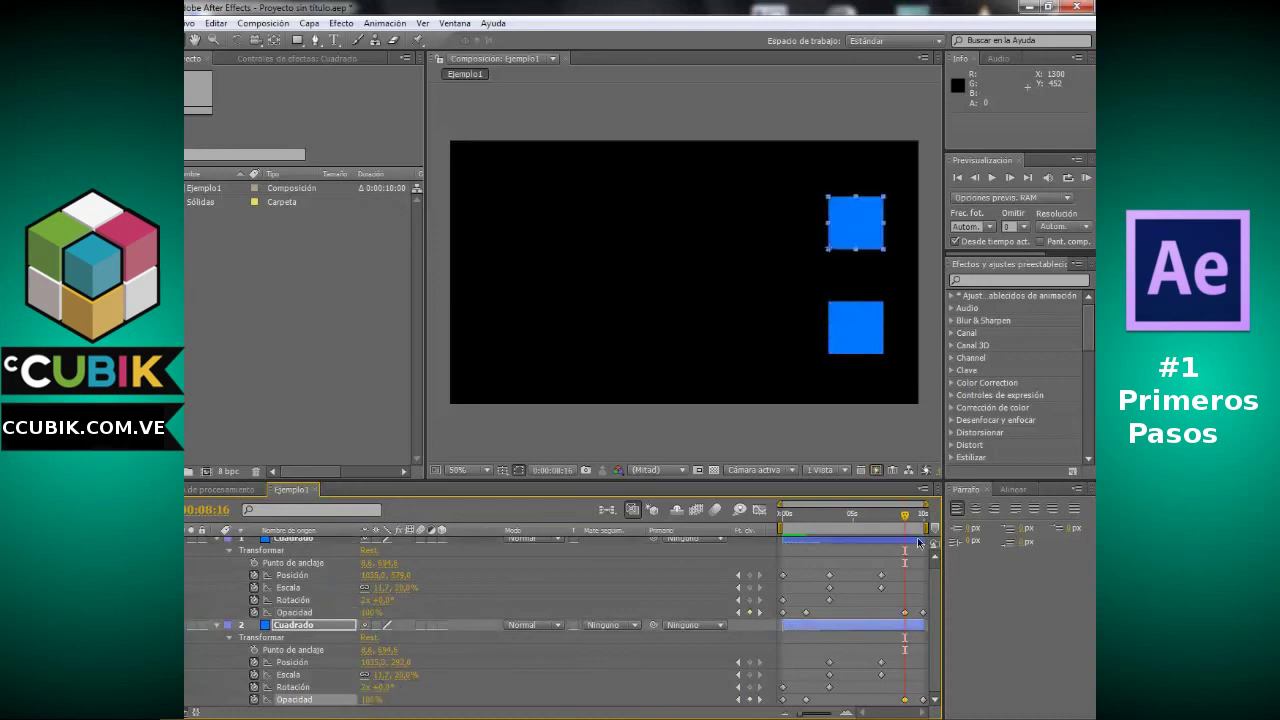
pyautogui.moveTo(905, 518); pyautogui.dragTo(740, 530)
pyautogui.click(1087, 179)
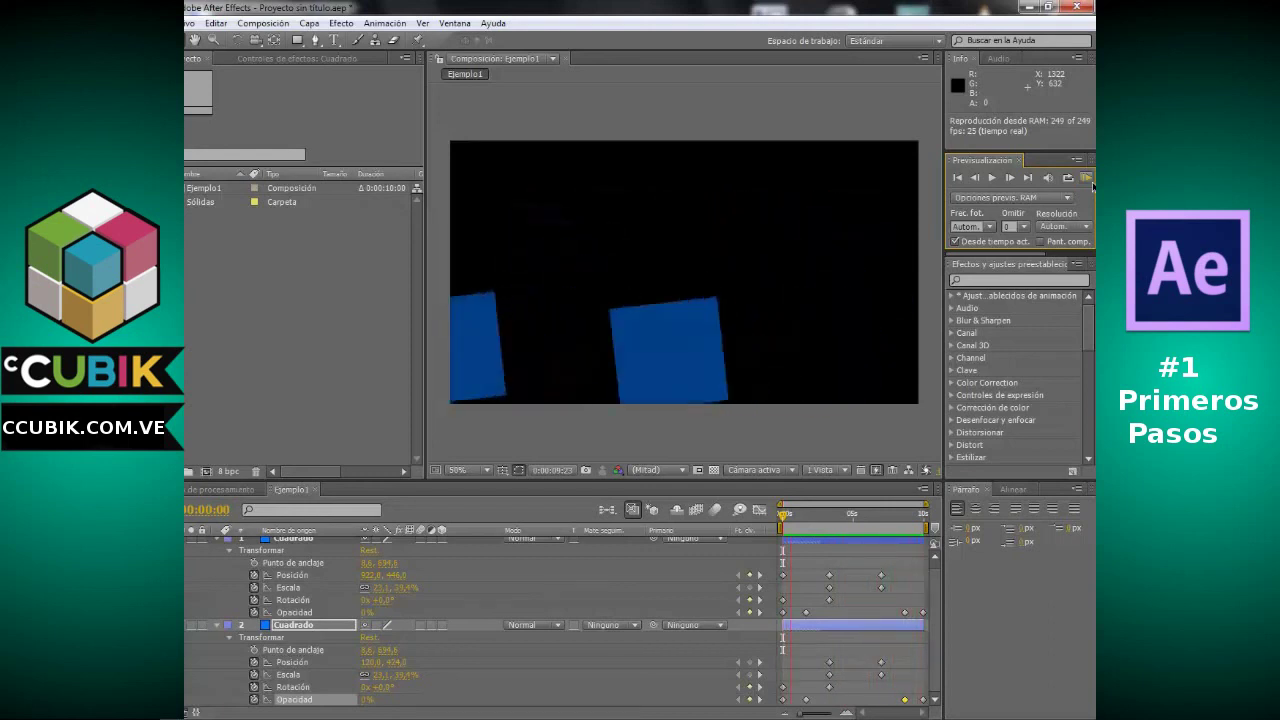
pyautogui.moveTo(848, 527); pyautogui.dragTo(875, 527)
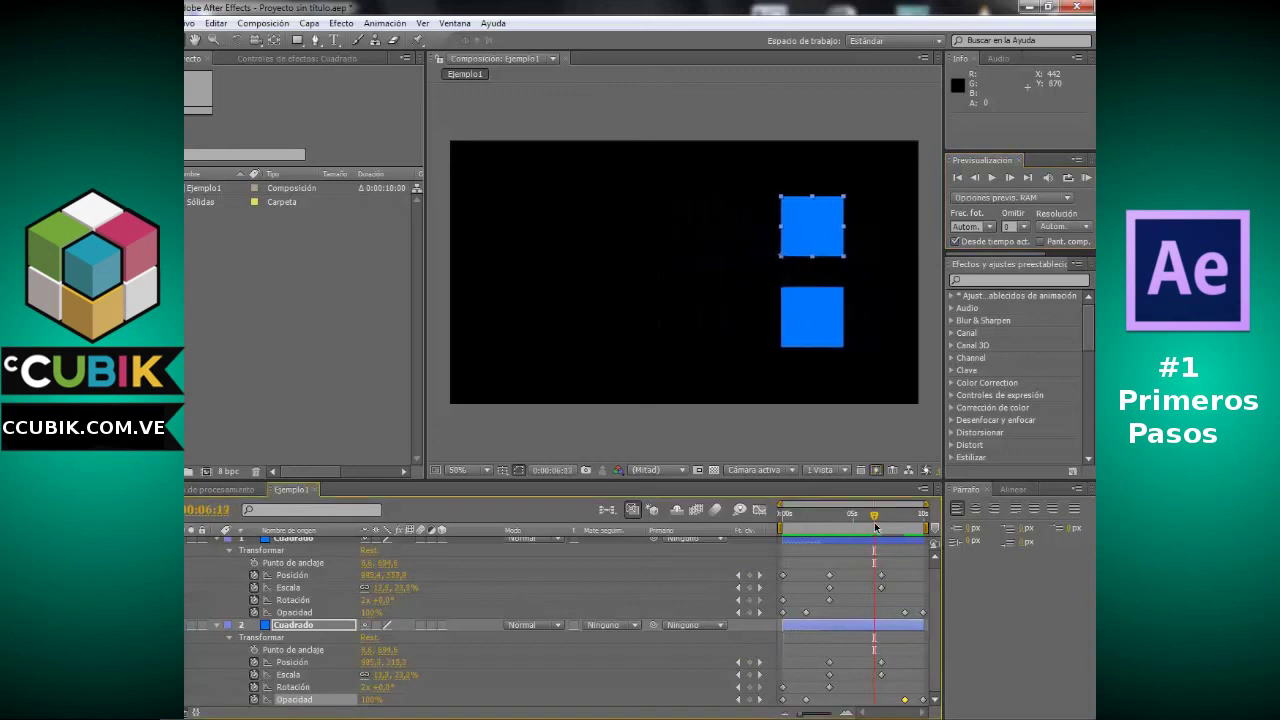
pyautogui.moveTo(875, 527); pyautogui.dragTo(874, 527)
pyautogui.click(871, 98)
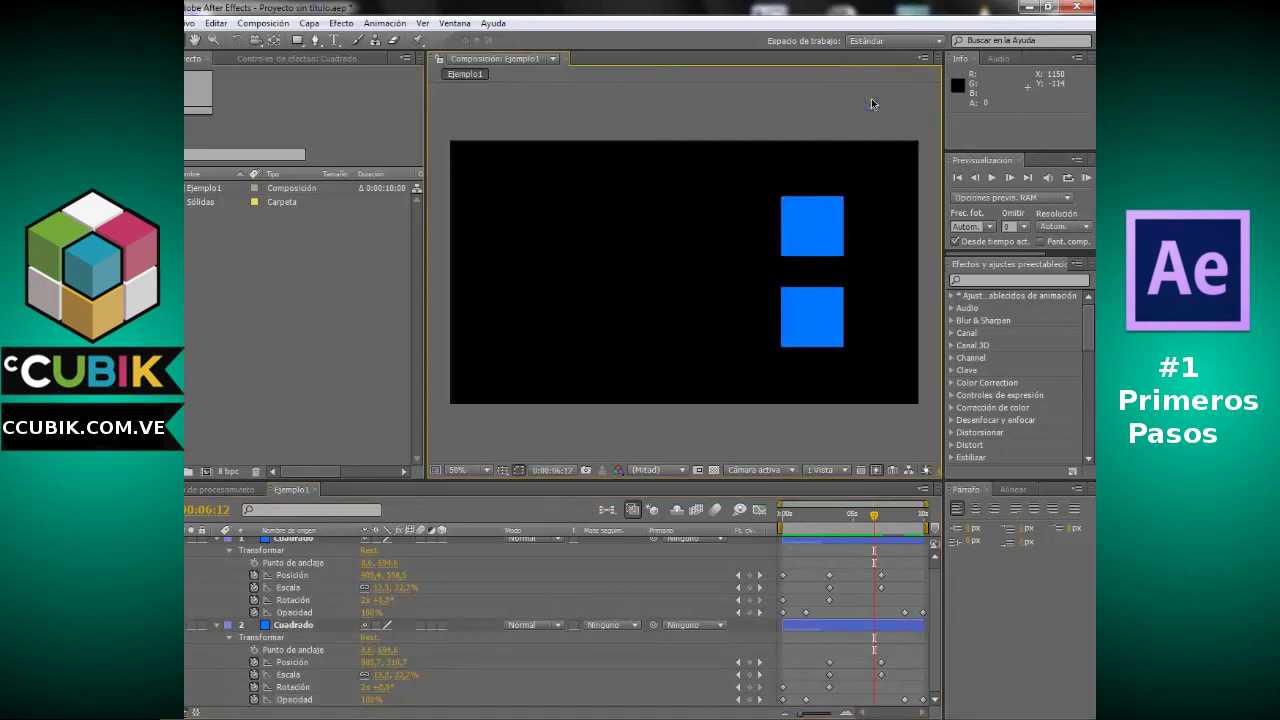